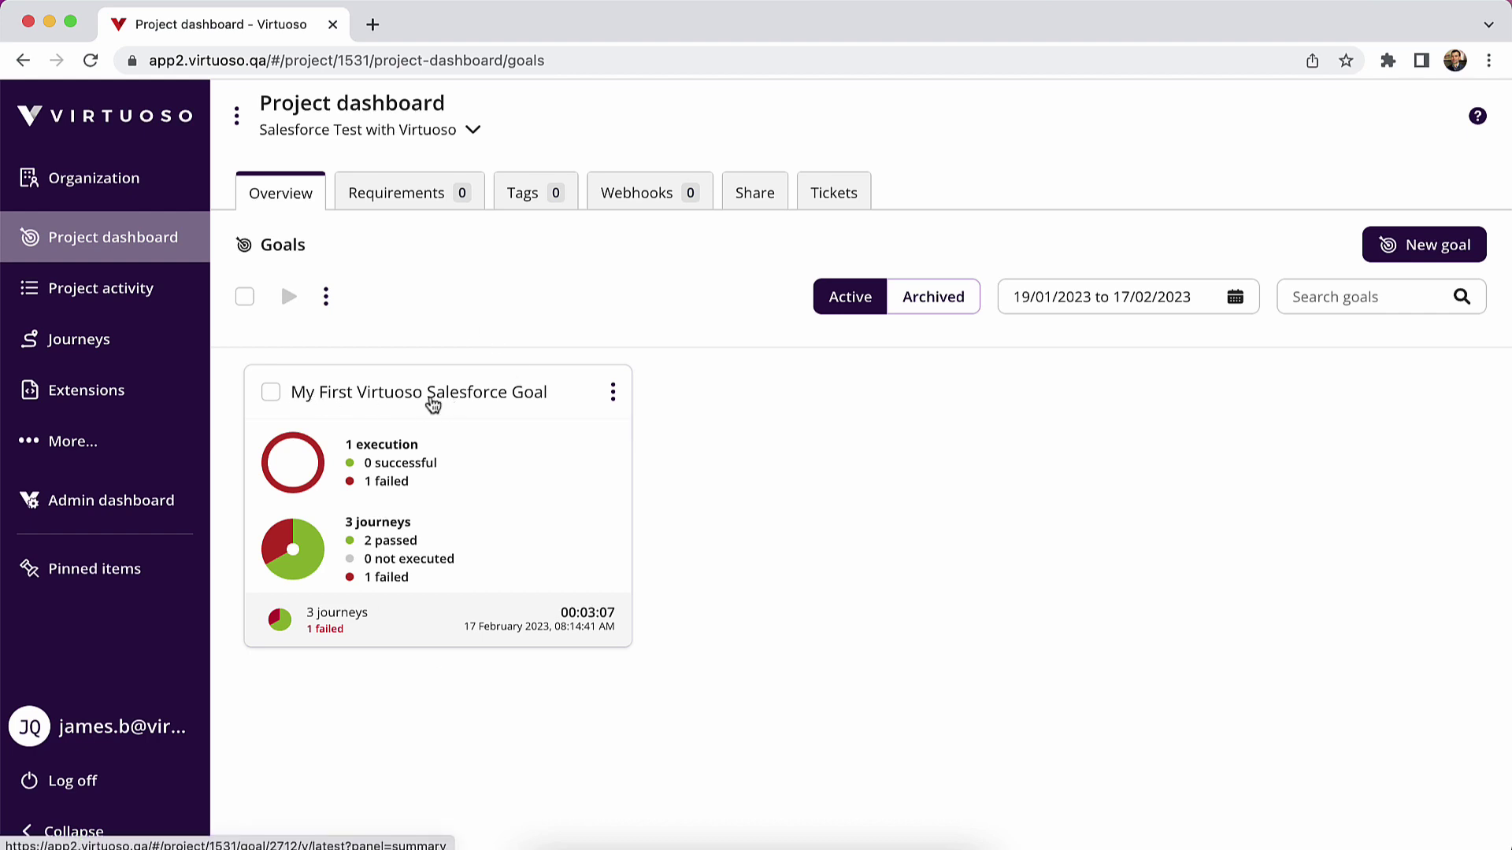
- Open journey 3, Create Account & Opportunity via the API, with live preview, and scroll to Checkpoint 45
click(432, 404)
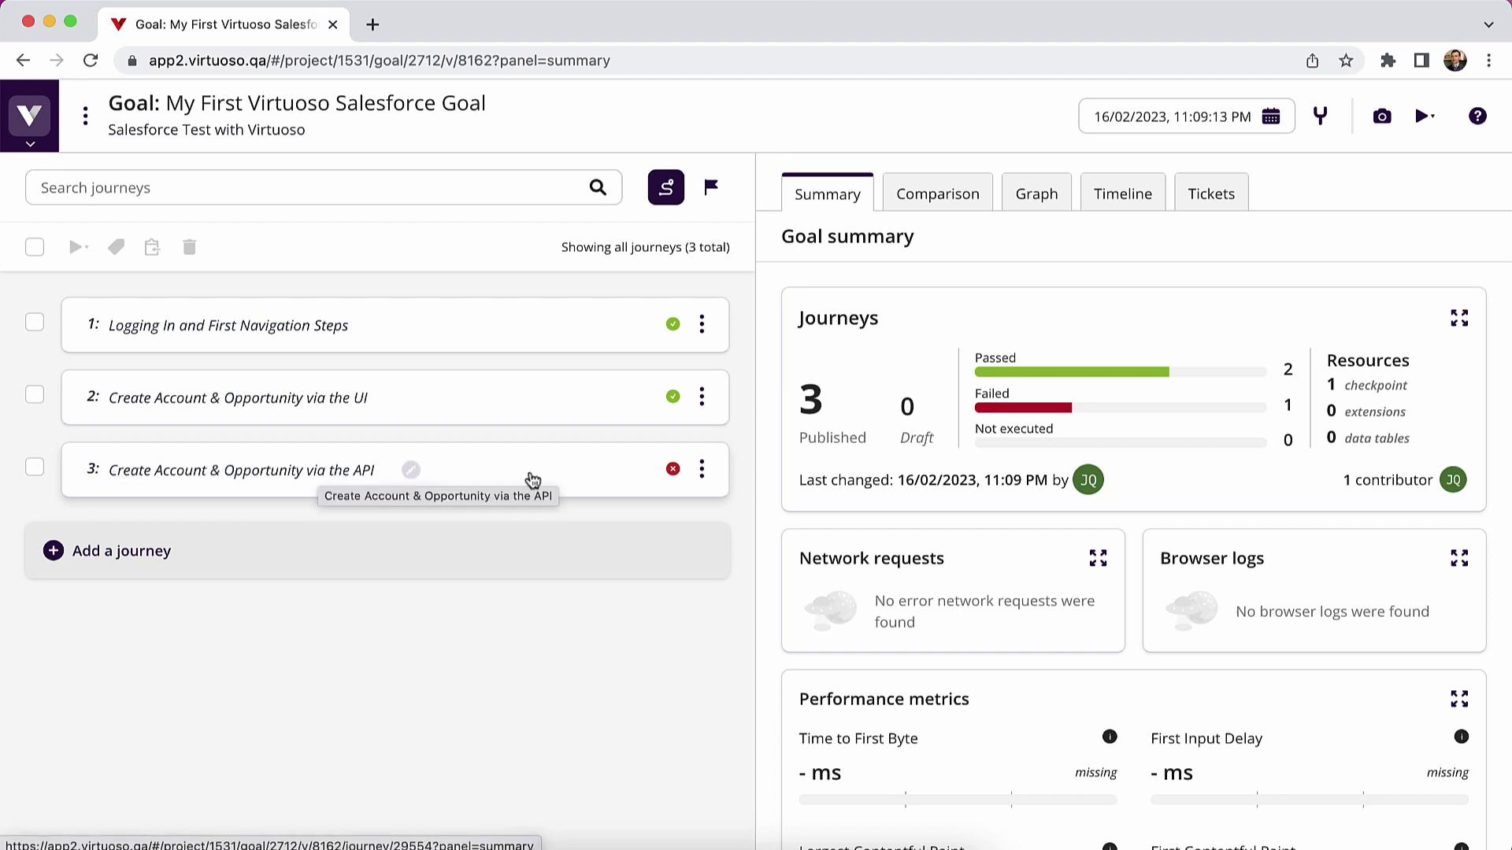
click(533, 480)
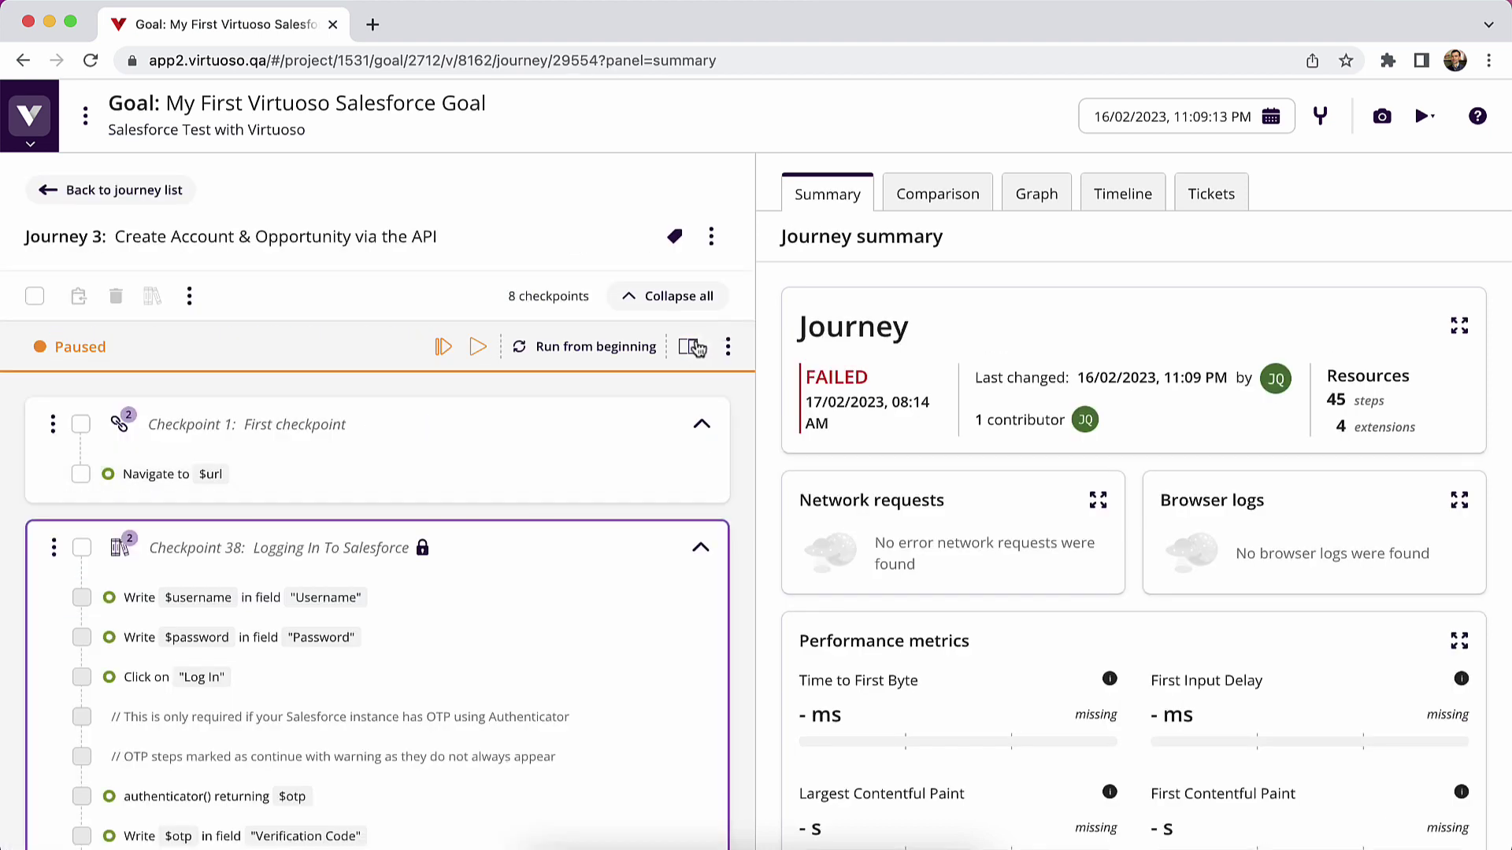
click(696, 349)
scroll(530, 449, down, 2)
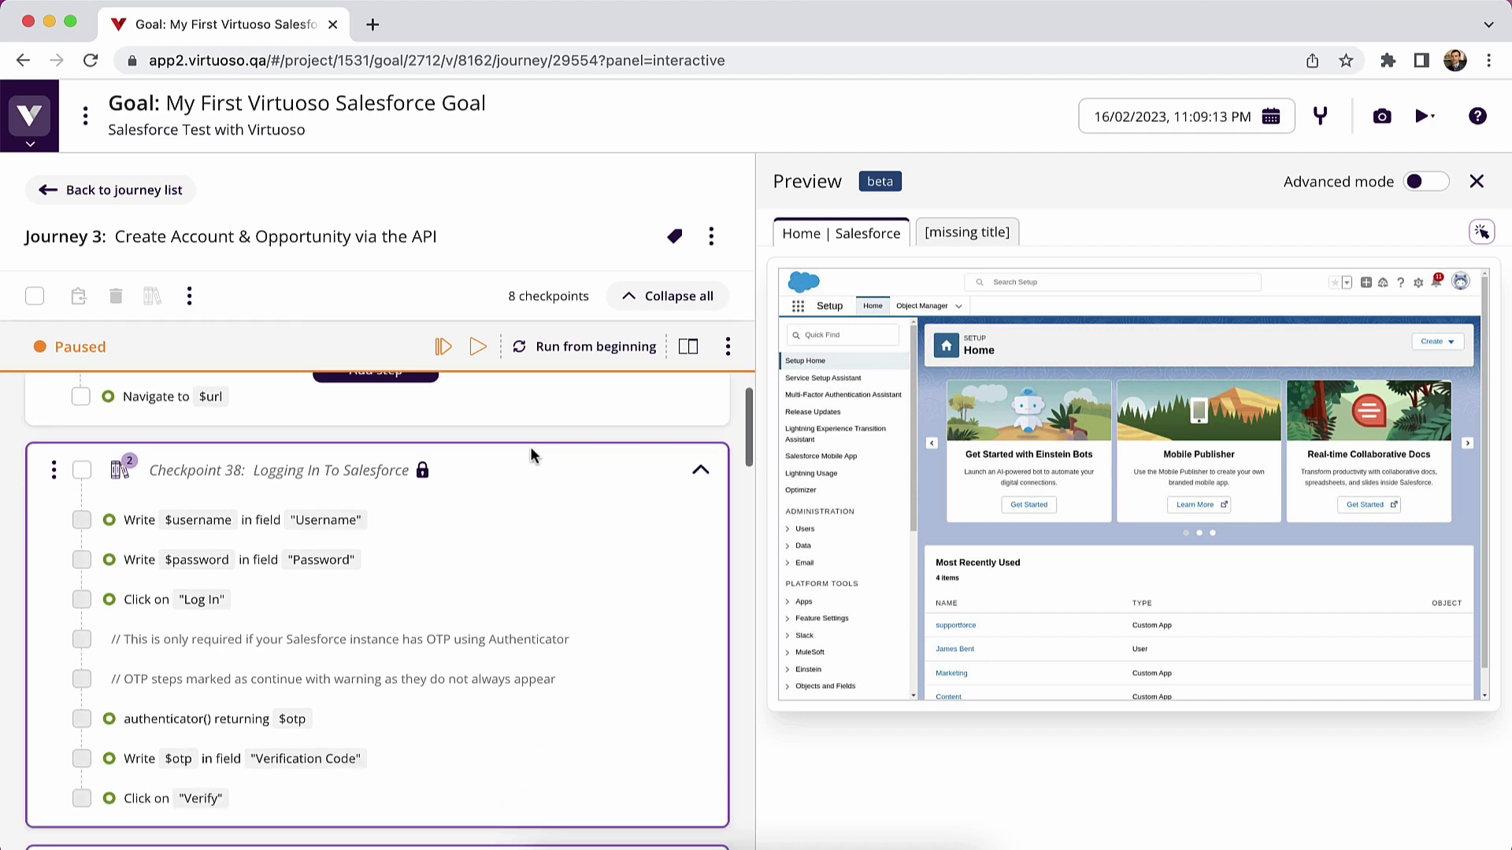
scroll(533, 455, down, 10)
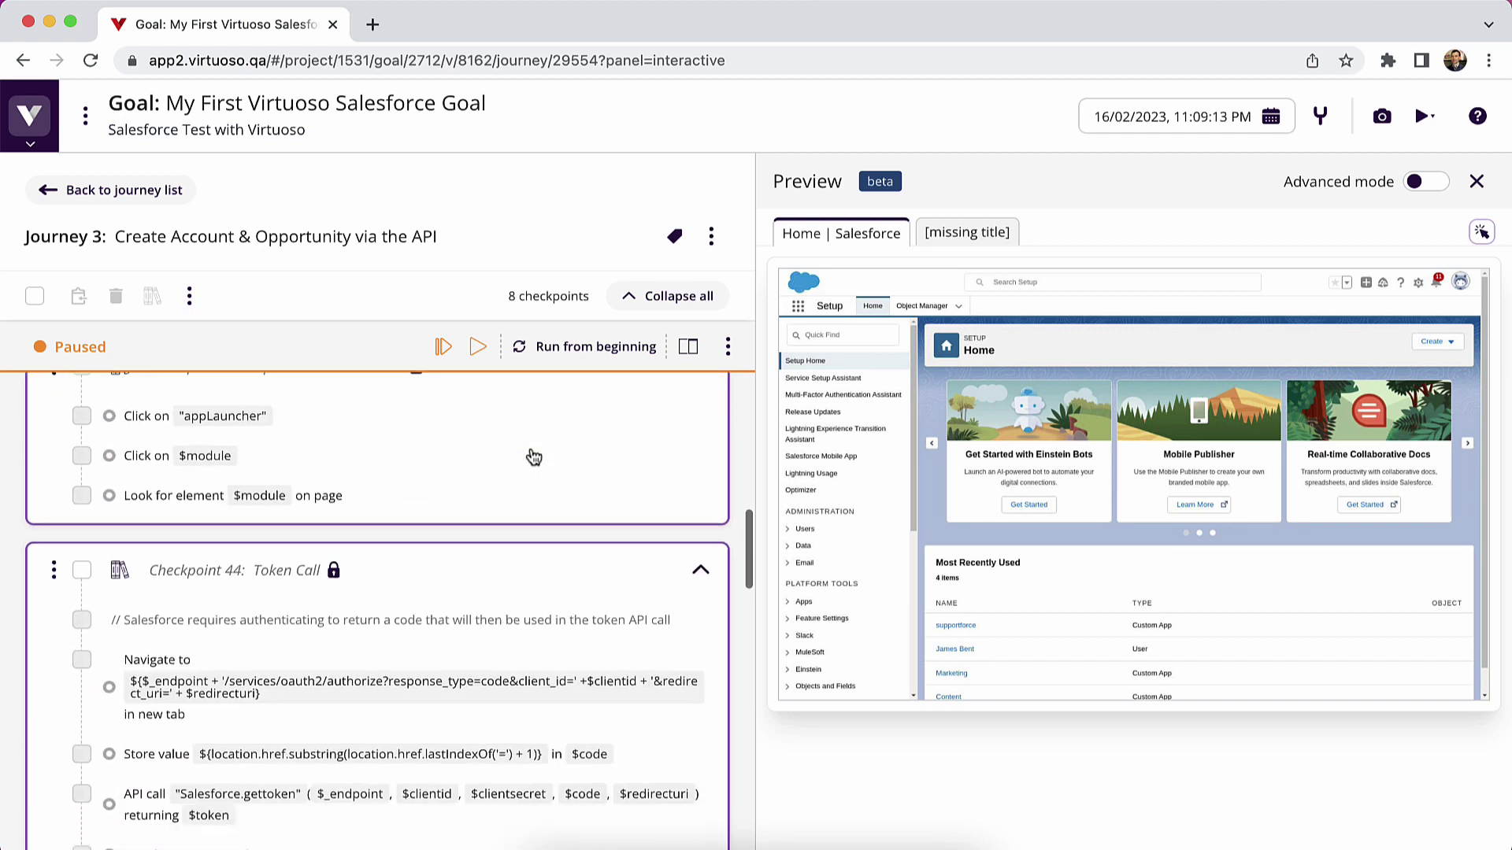
scroll(533, 458, down, 2)
mouse_move(241, 668)
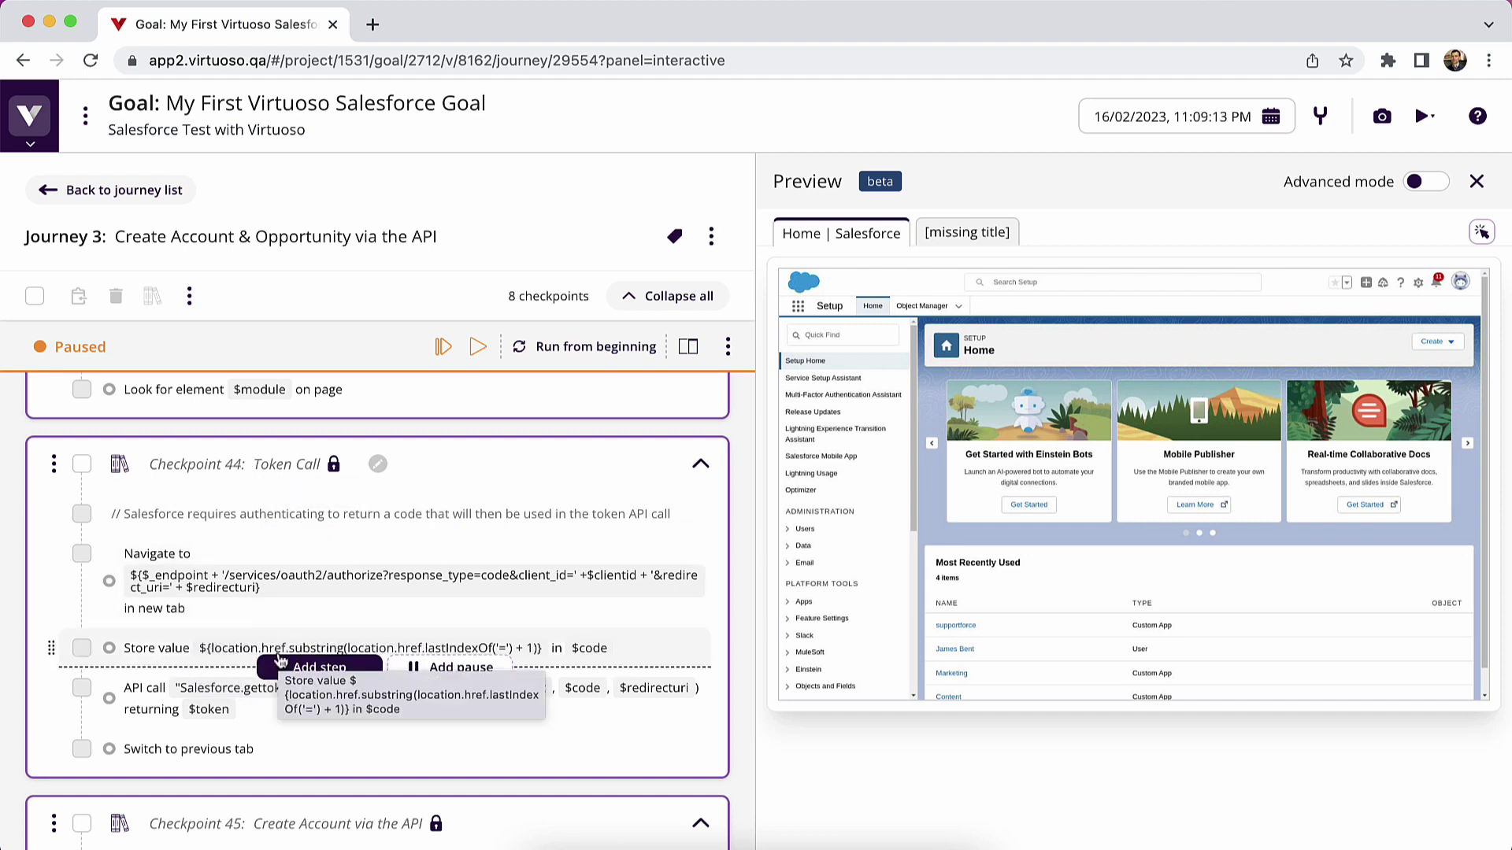
scroll(280, 659, down, 5)
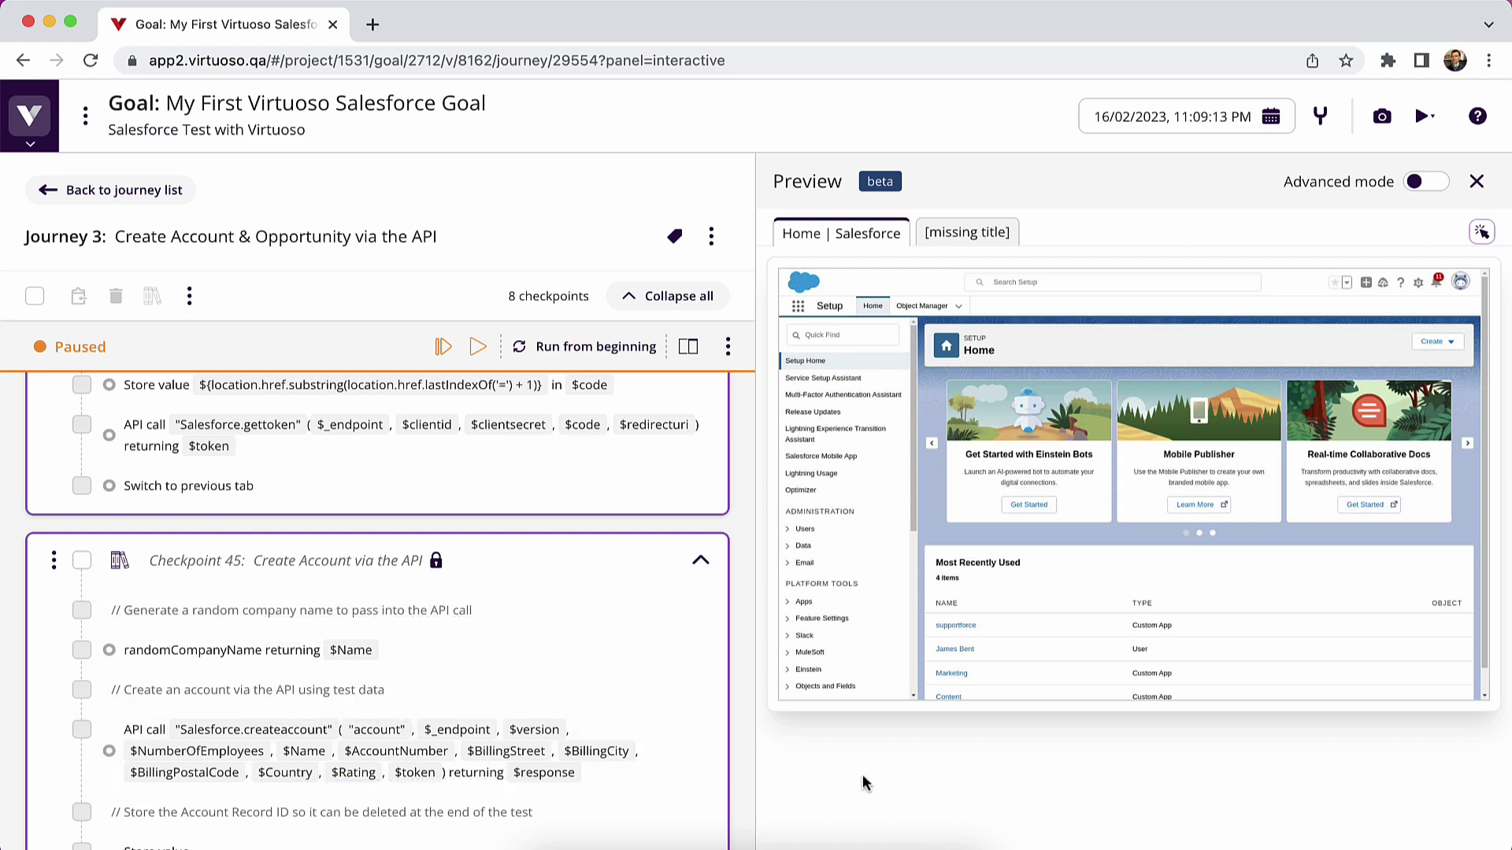
scroll(746, 738, down, 2)
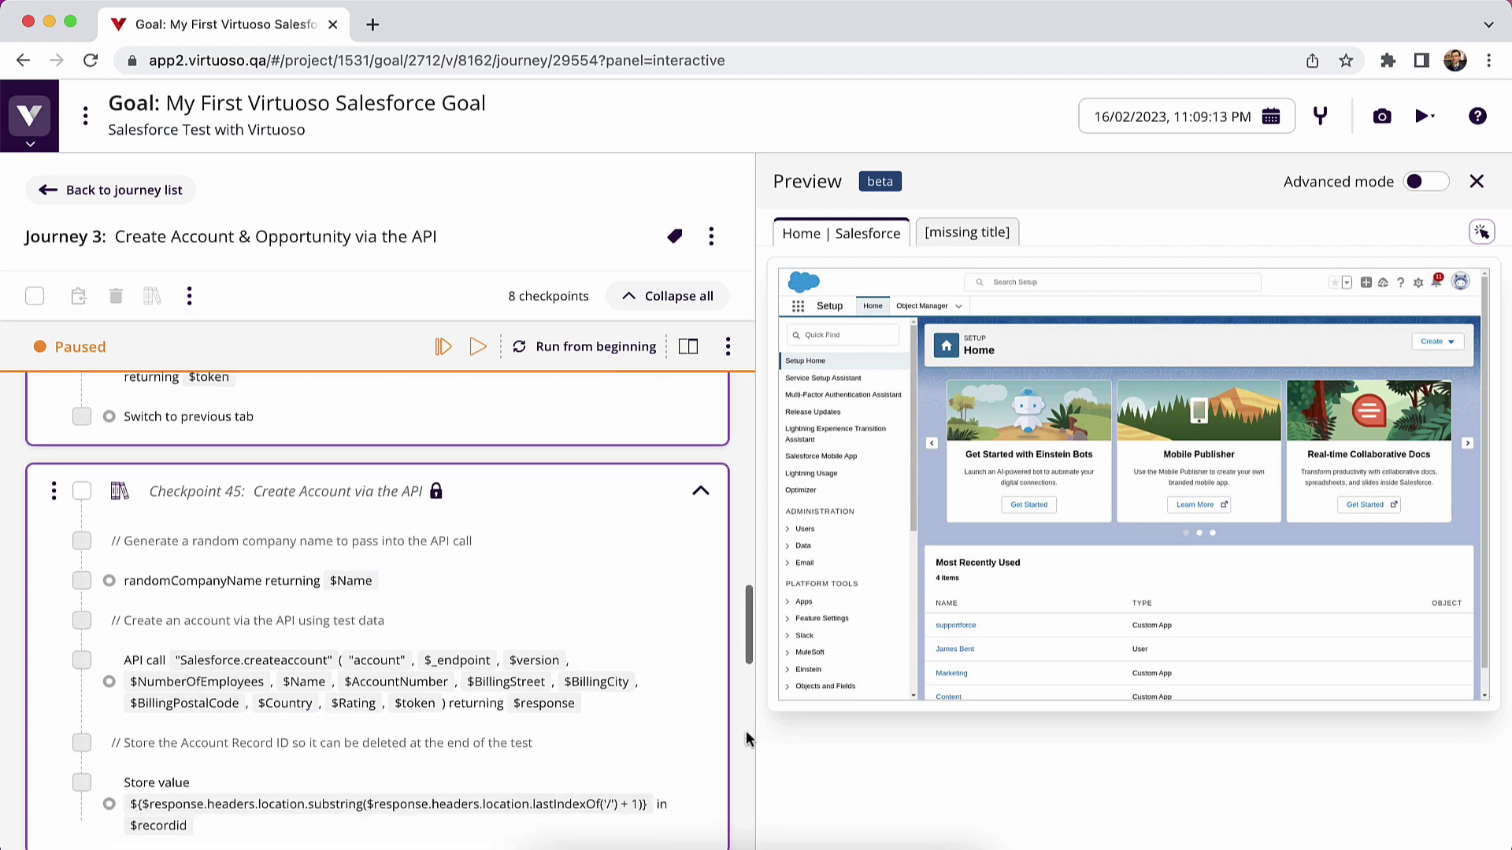
scroll(746, 738, down, 3)
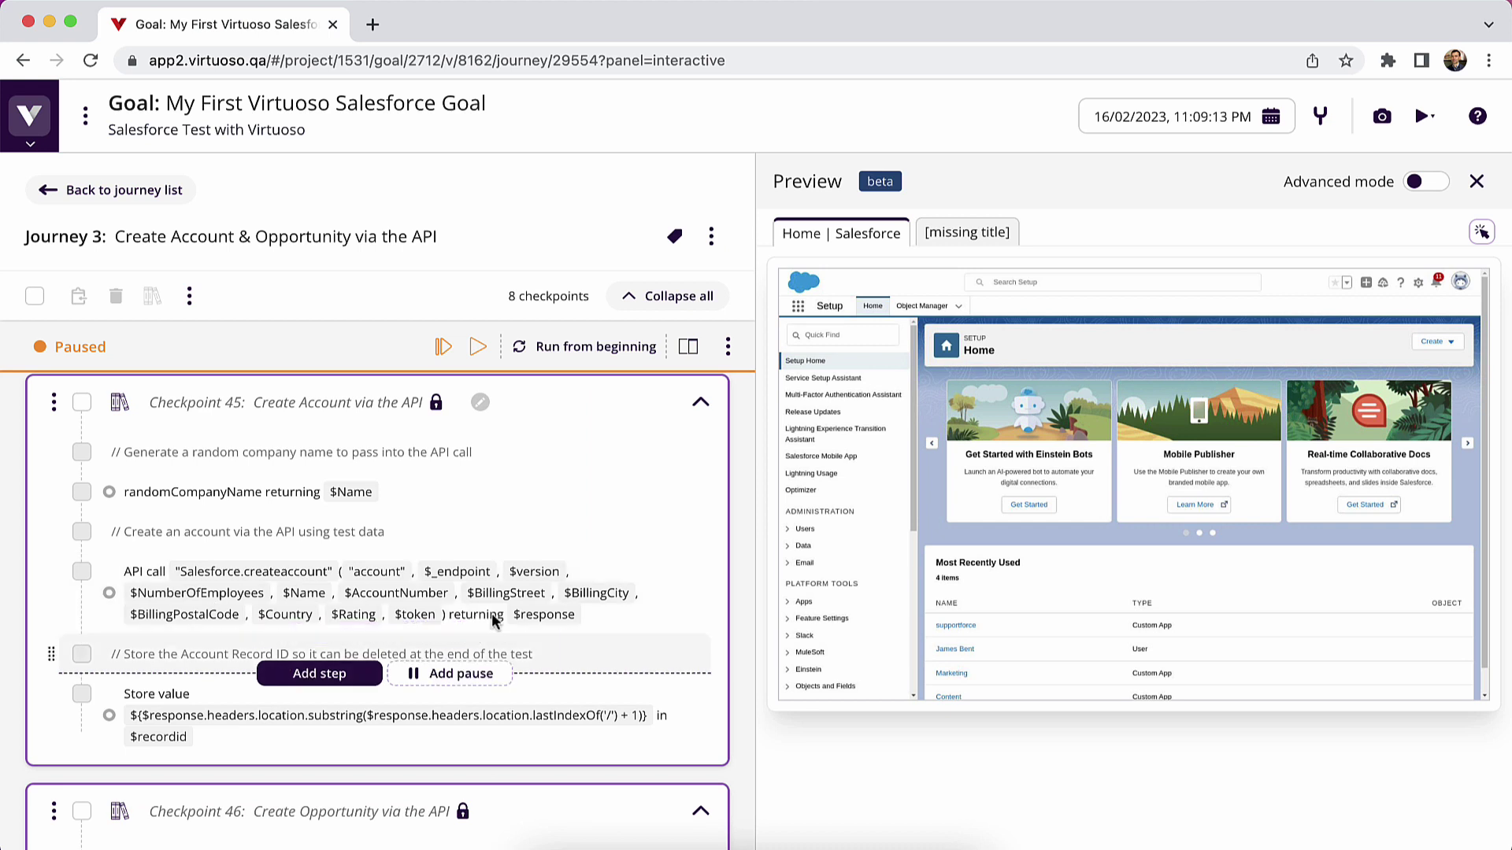
- Open the Accounts & Opportunities test data in a new tab, then return to the journey at Checkpoint 46
click(29, 115)
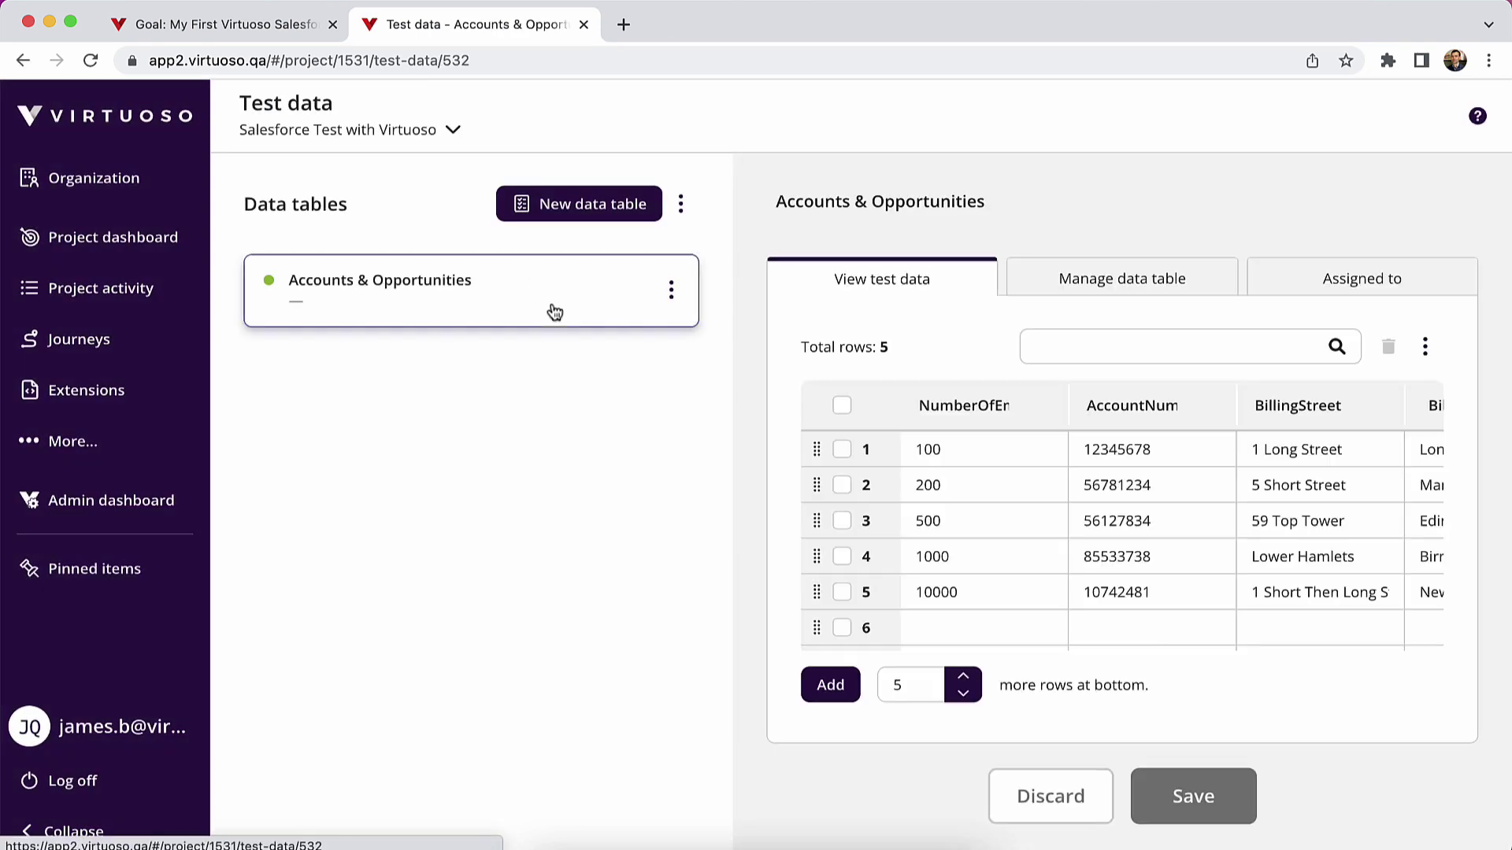
click(274, 22)
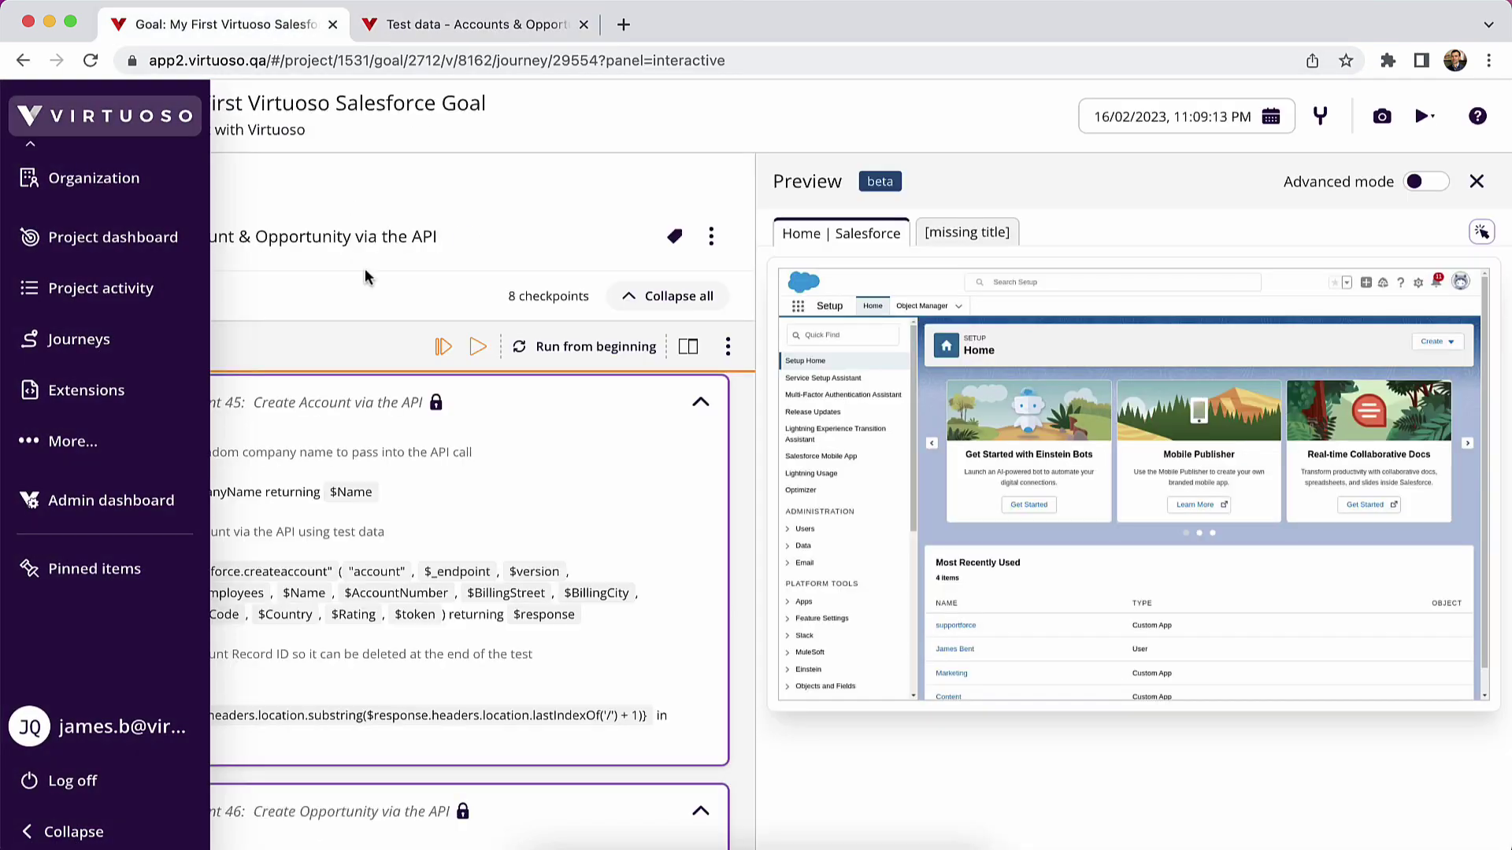
scroll(300, 709, down, 5)
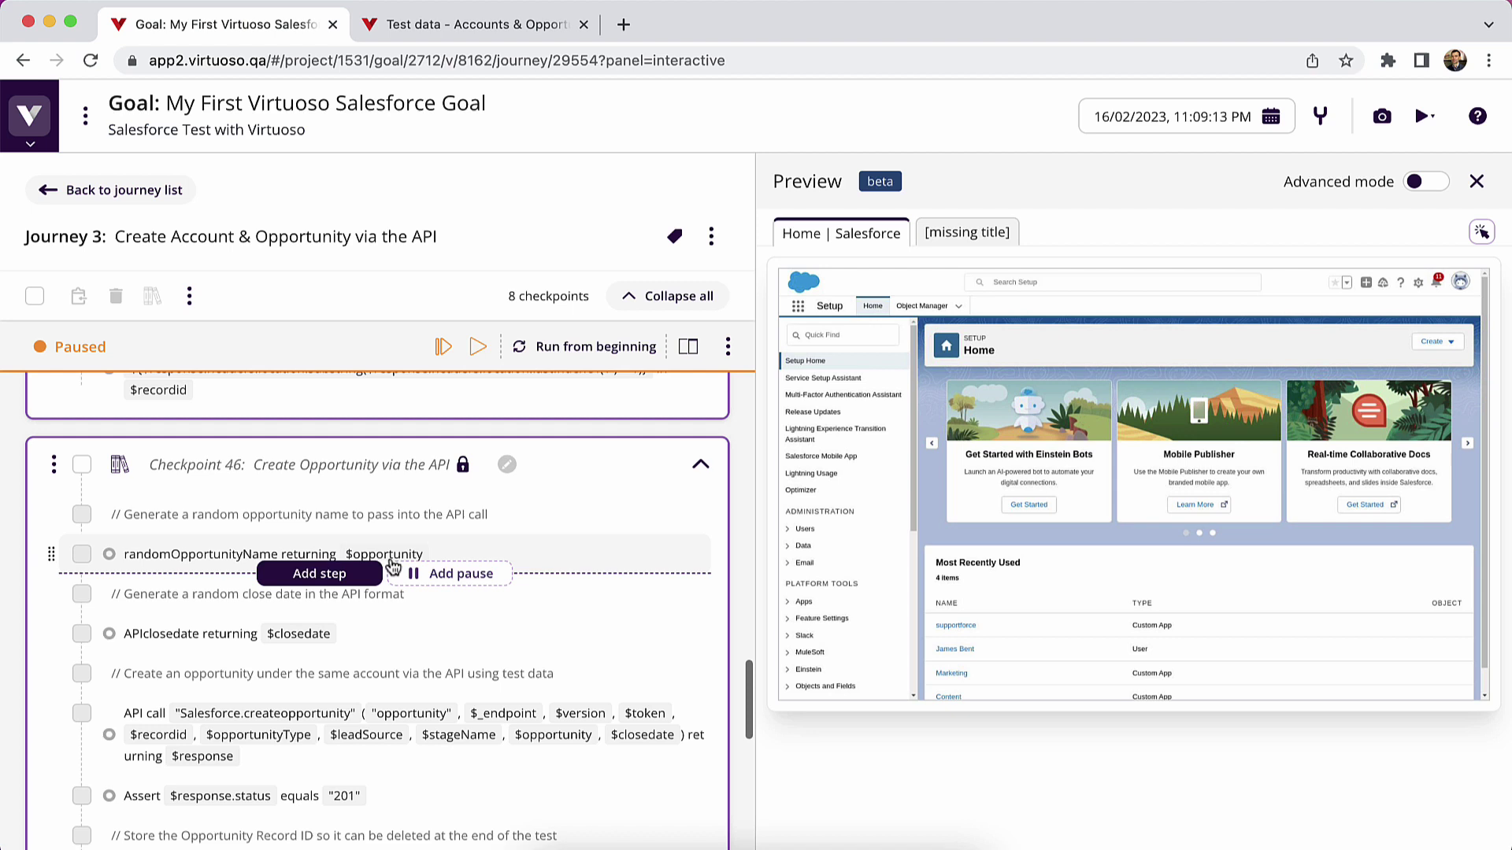
scroll(547, 634, down, 1)
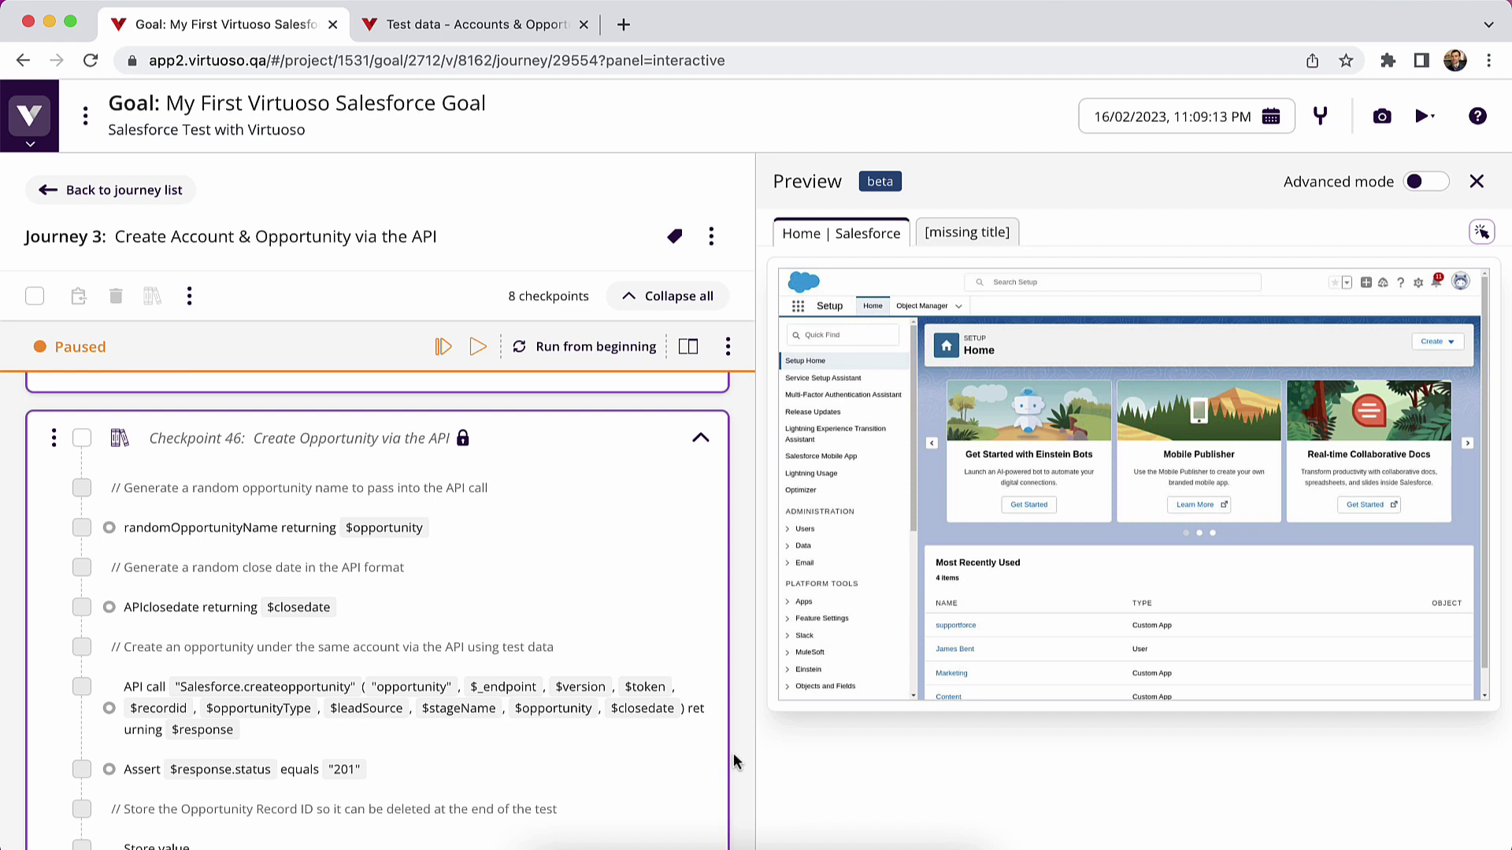
click(29, 115)
mouse_move(100, 448)
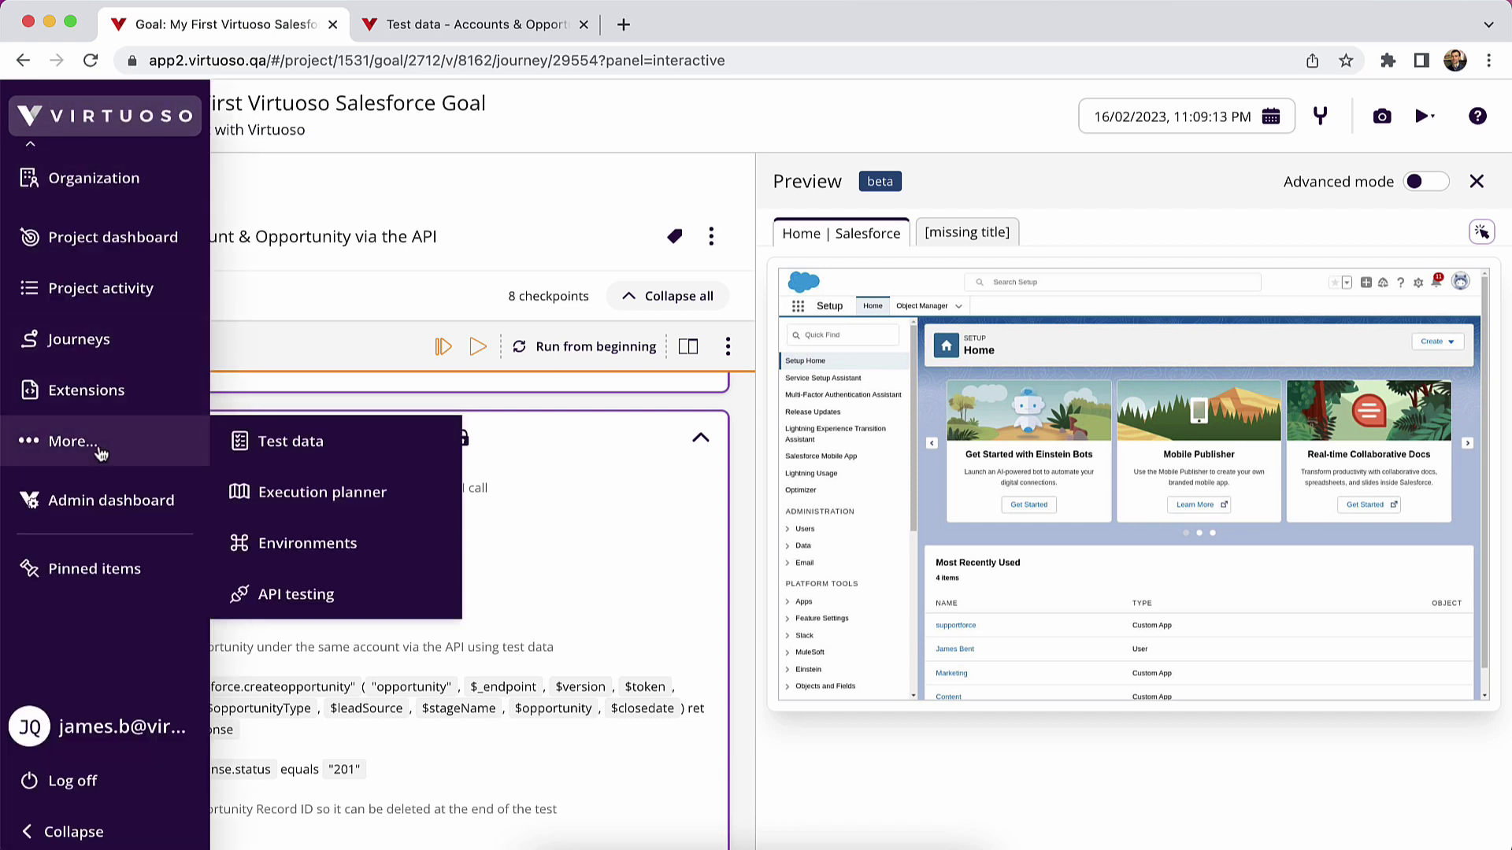
click(299, 543)
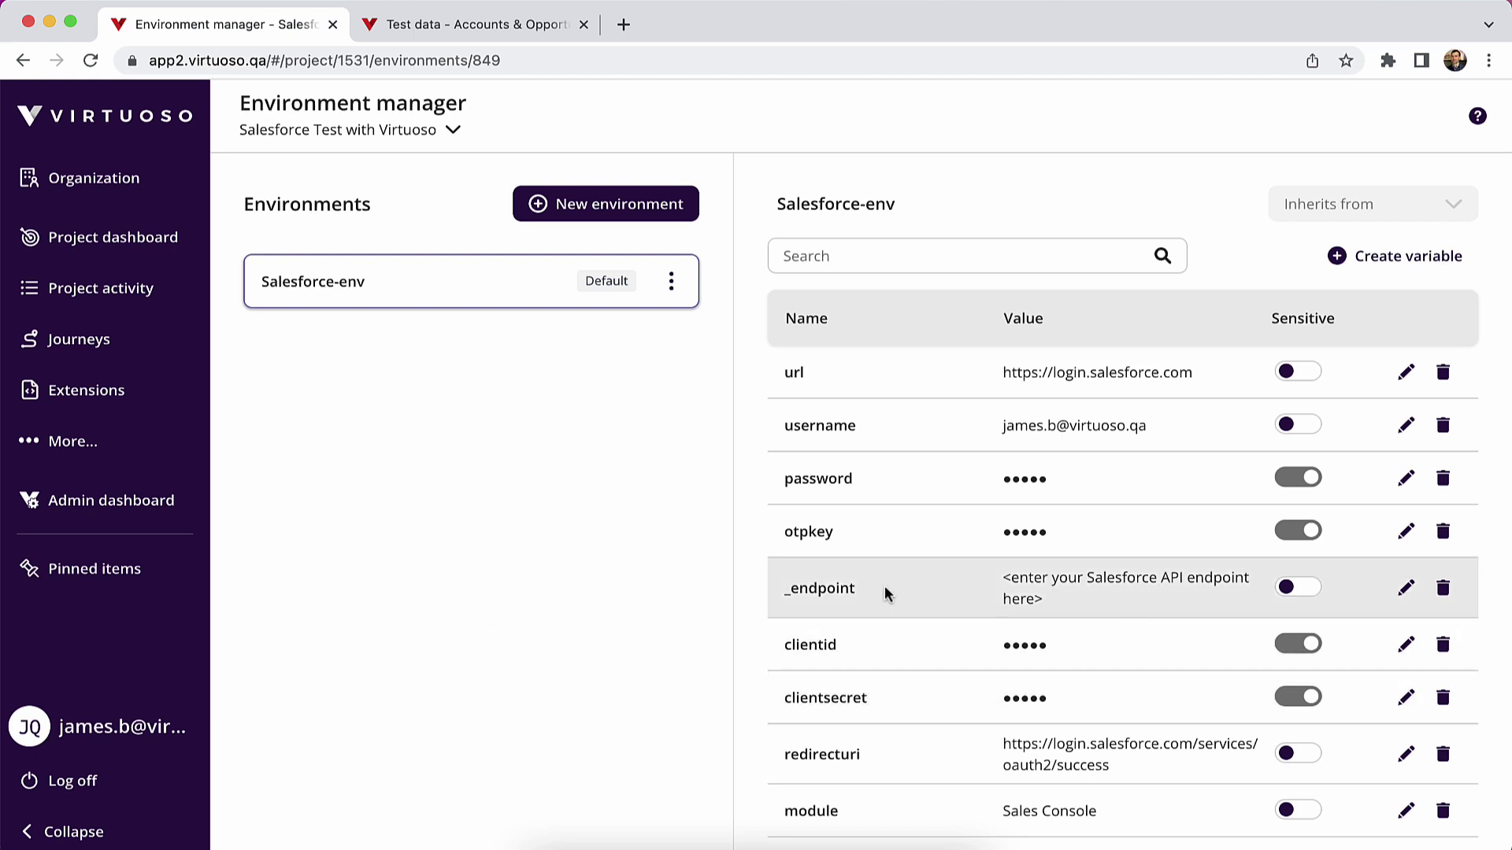
click(1407, 588)
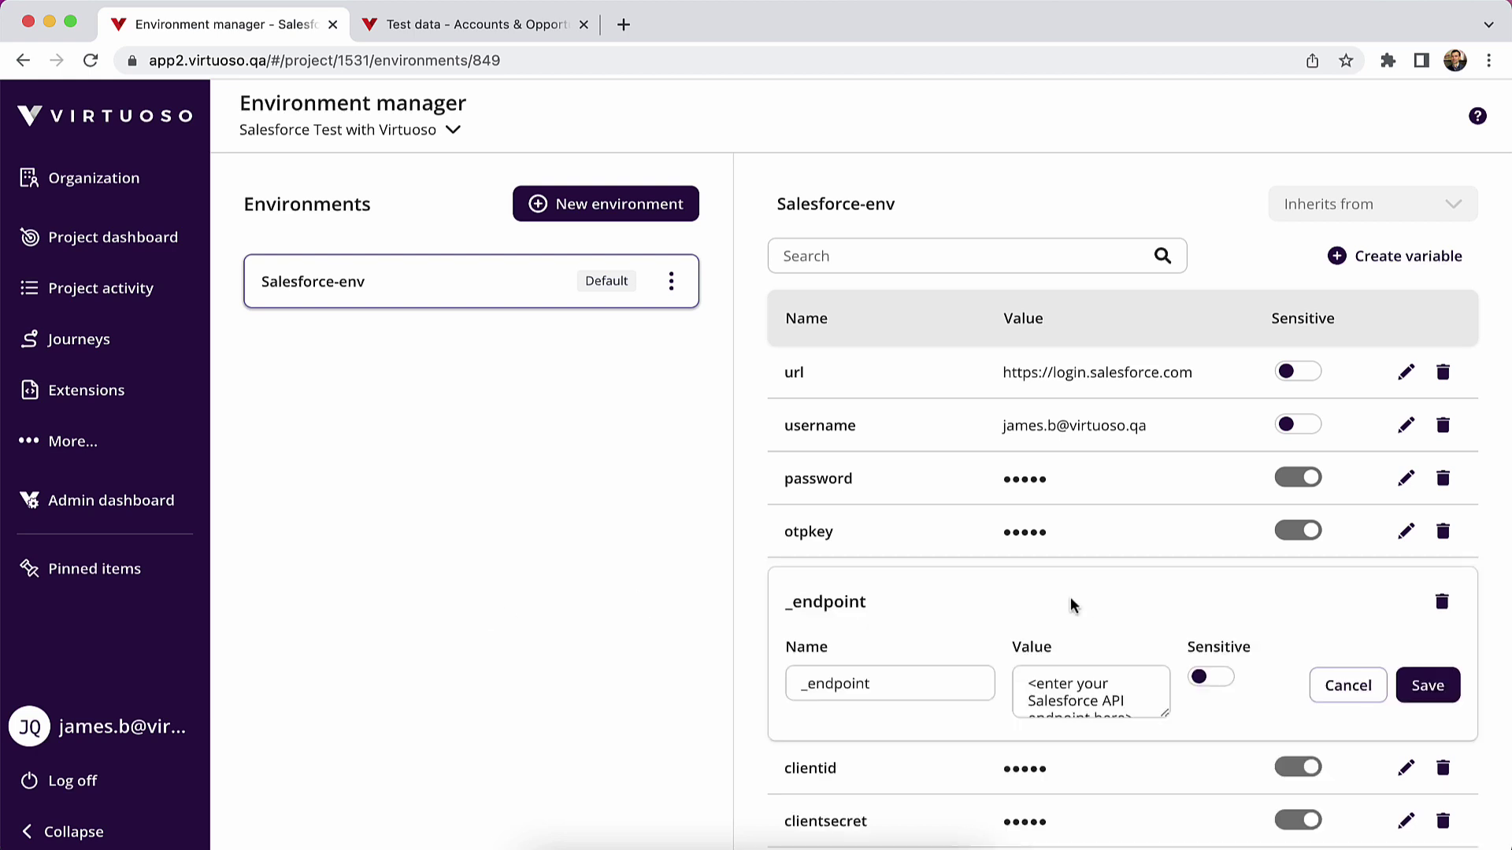
drag(1034, 683, 1151, 732)
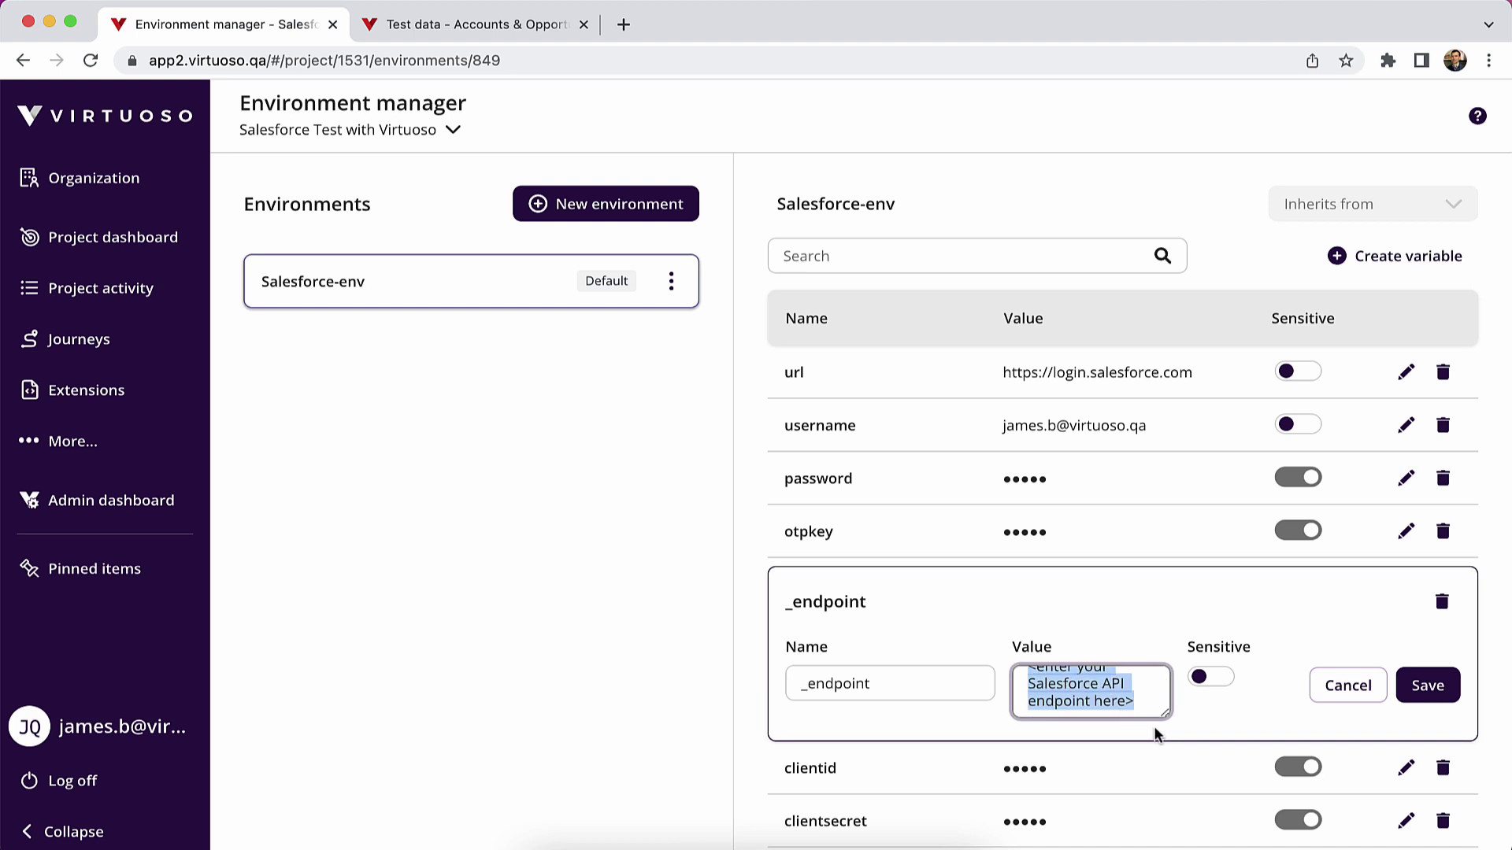
text(https://virtuosoqa-dev-ed.my.salesforce.com)
click(1428, 685)
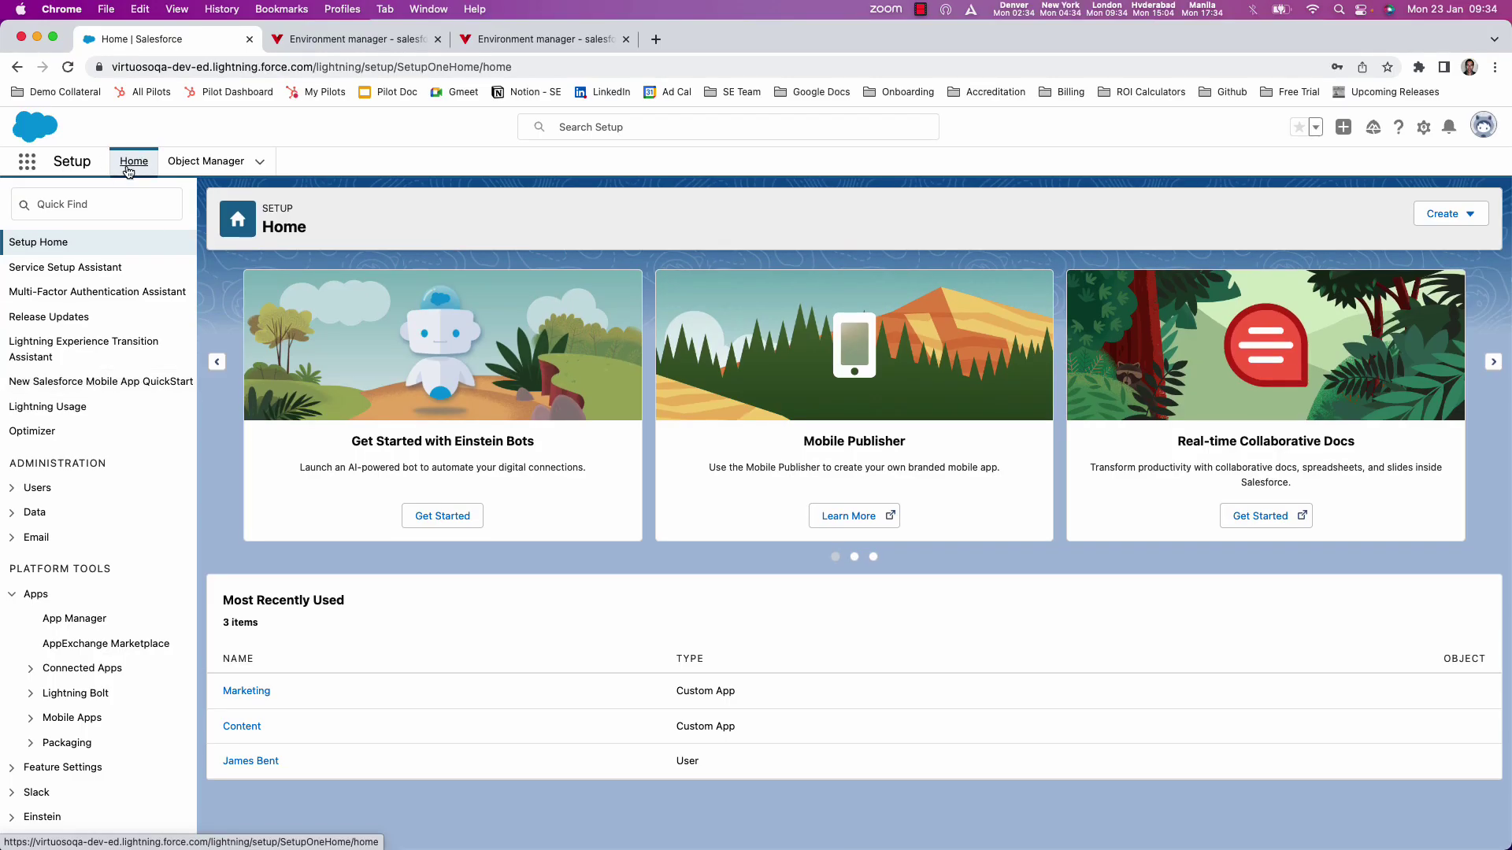
- Start a new connected app from Salesforce Setup's App Manager
click(54, 247)
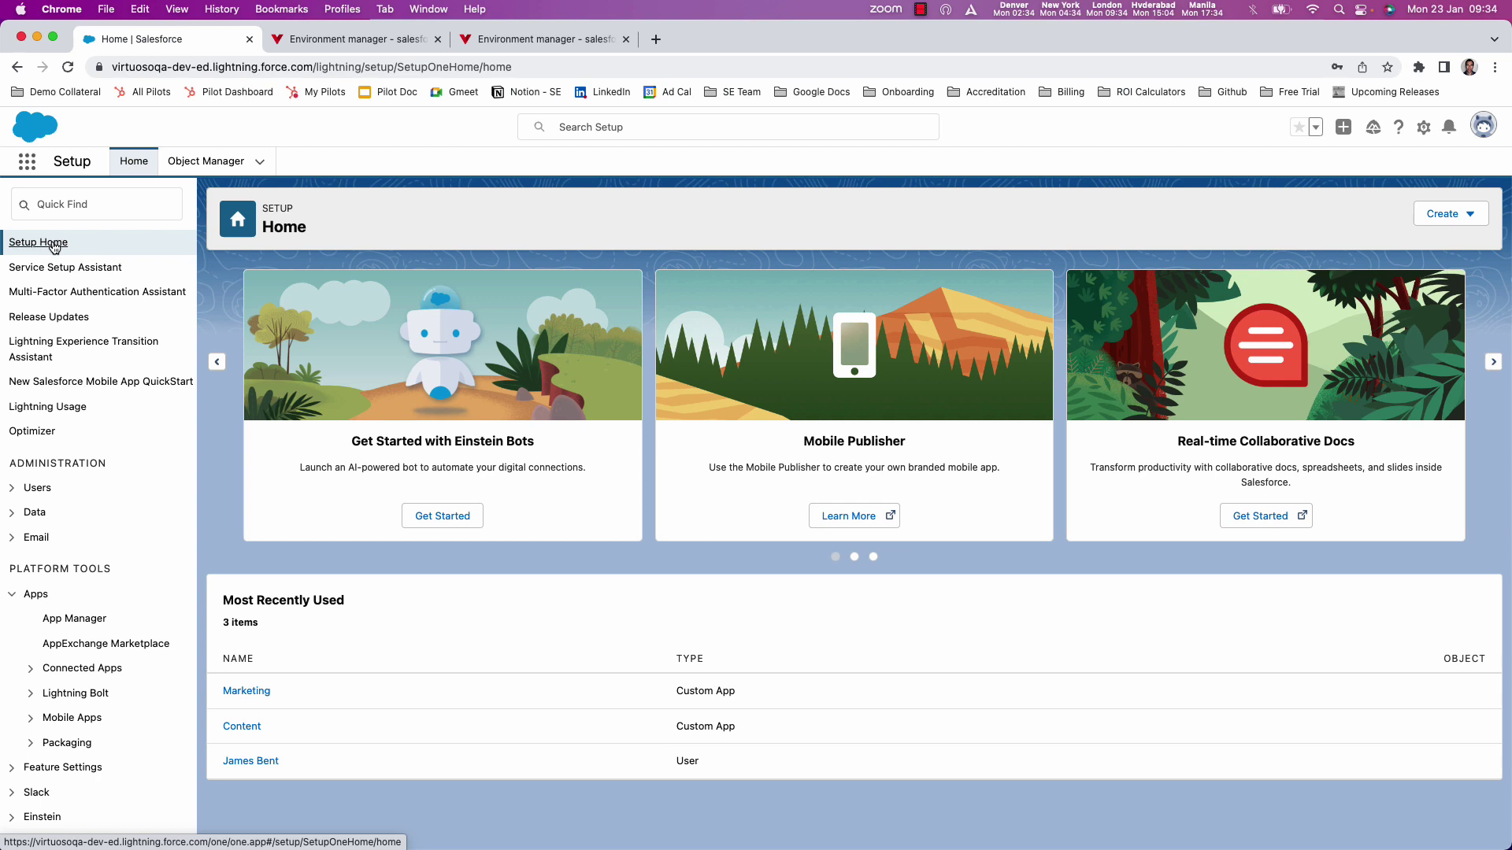
click(33, 596)
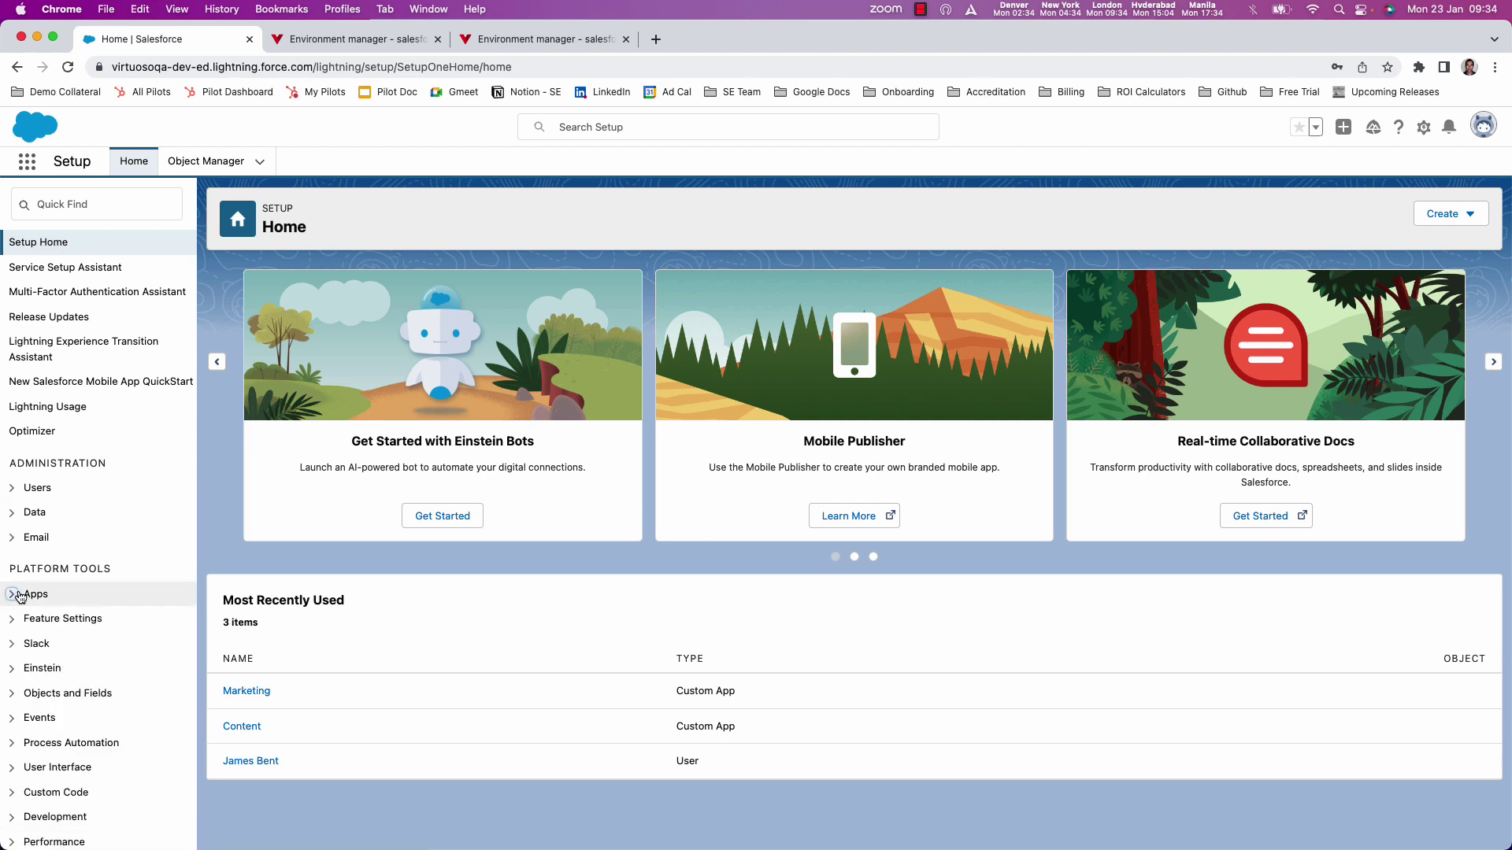
click(34, 596)
click(74, 619)
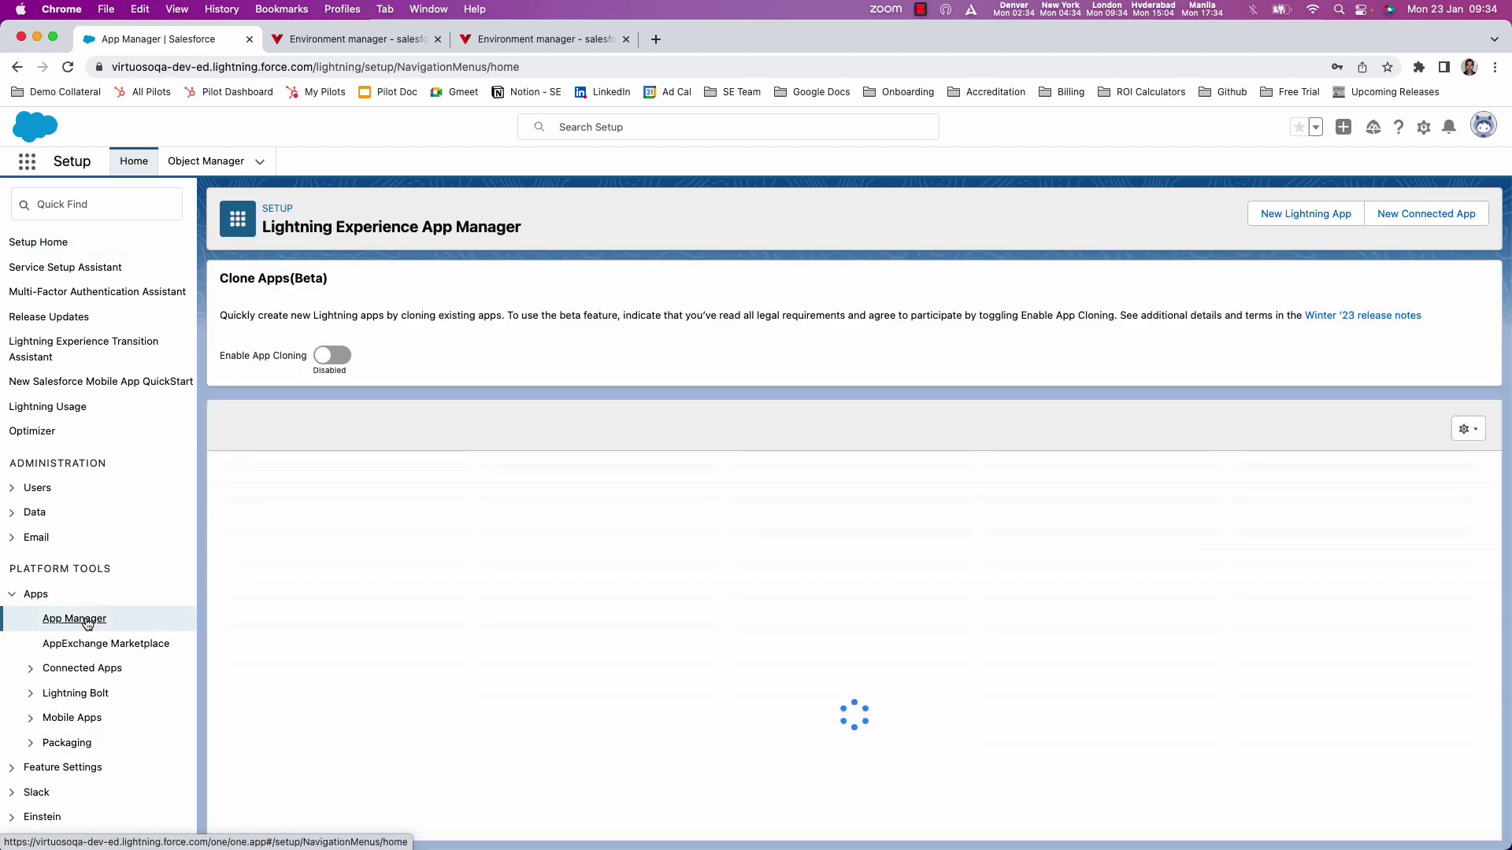
click(1426, 216)
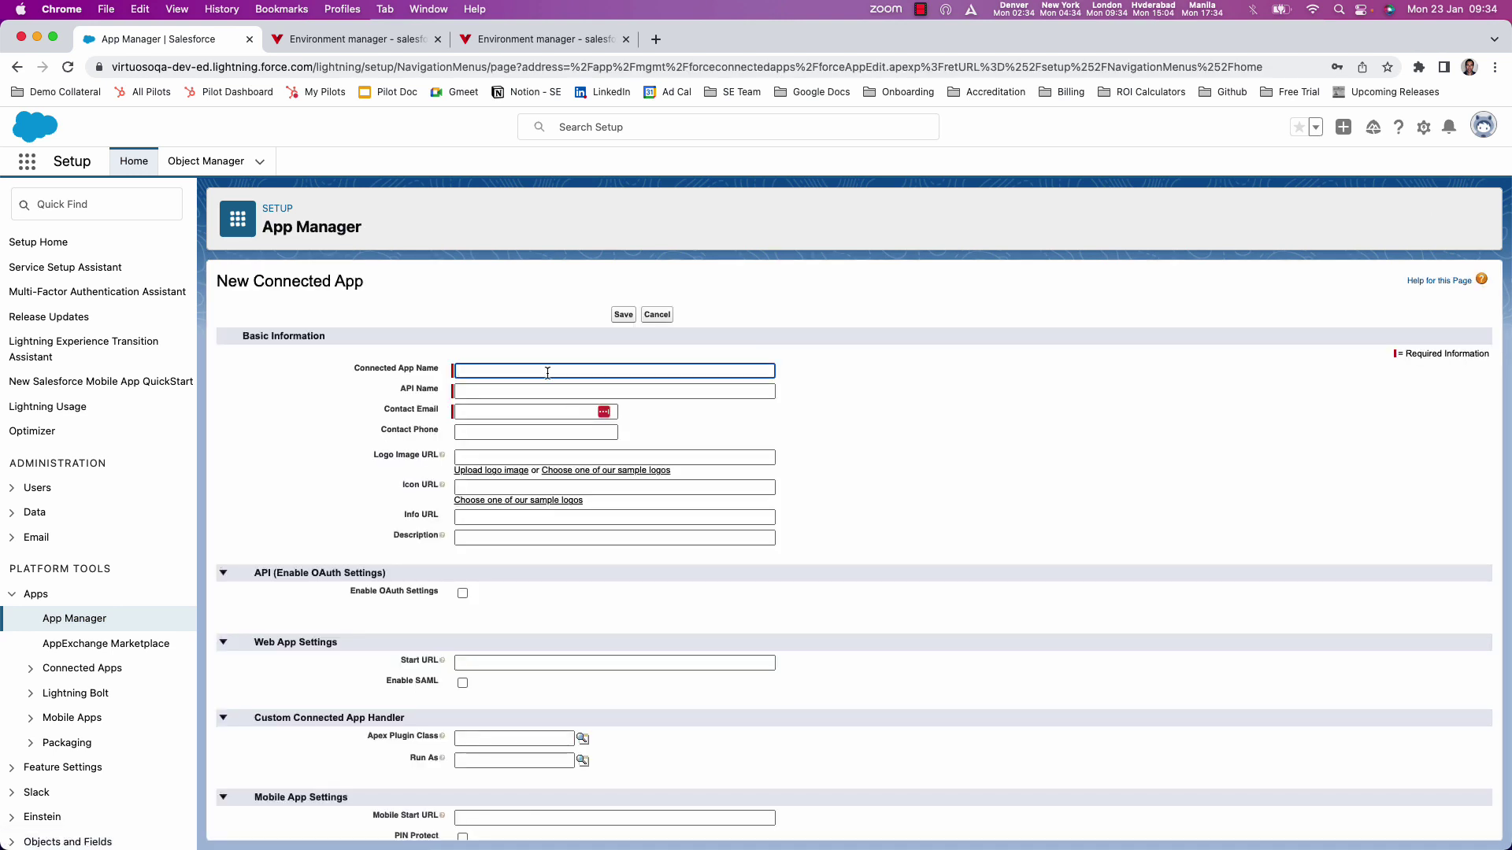
- Enter Connected App Name 'Authentication', API Name 'Authorisation' and the contact e-mail
click(547, 371)
text(Authentication)
key(Tab)
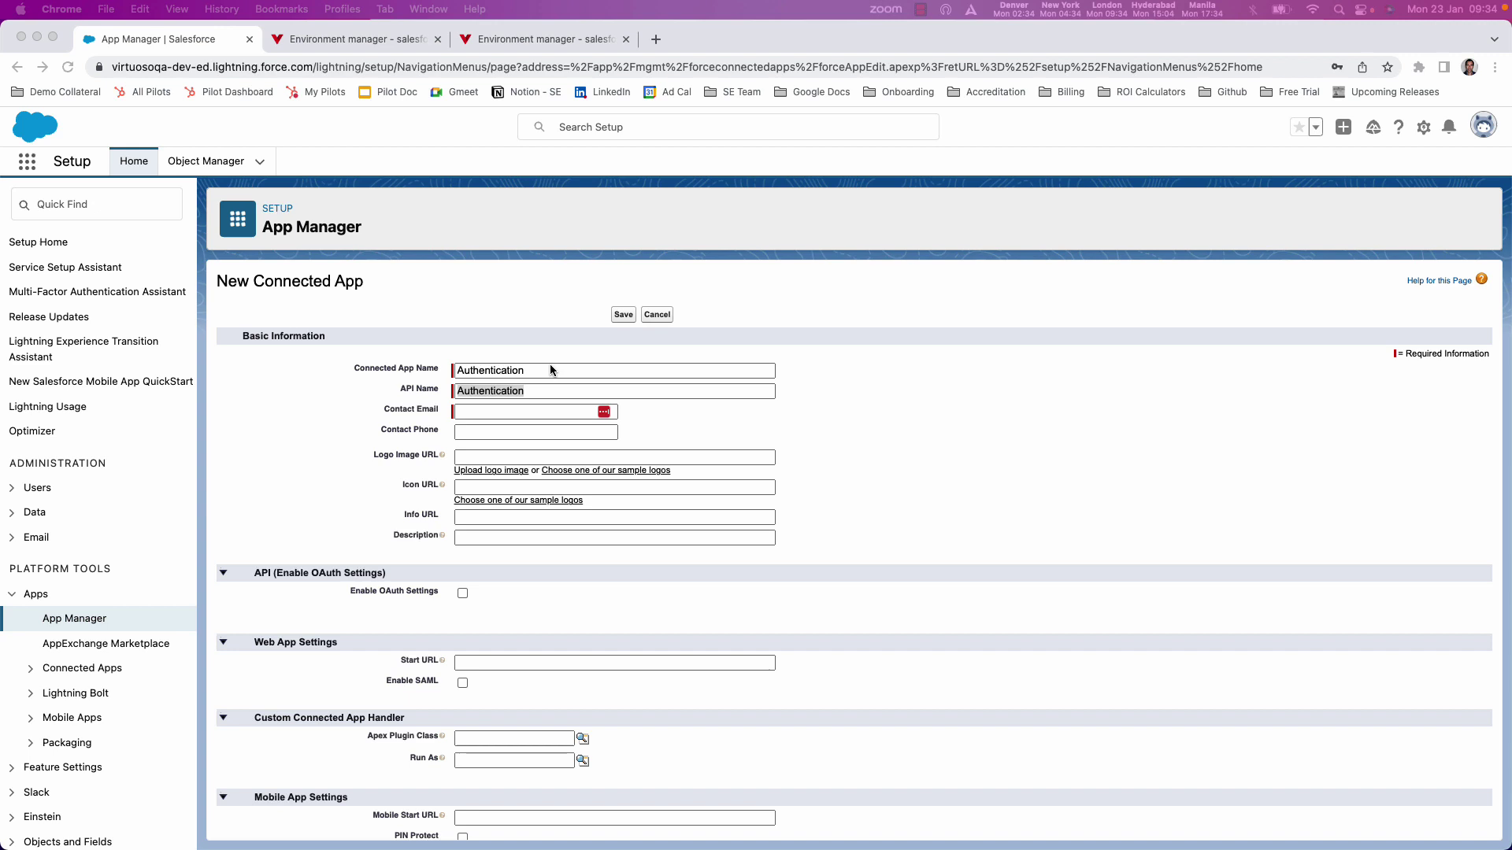
key(super+Tab)
text(A)
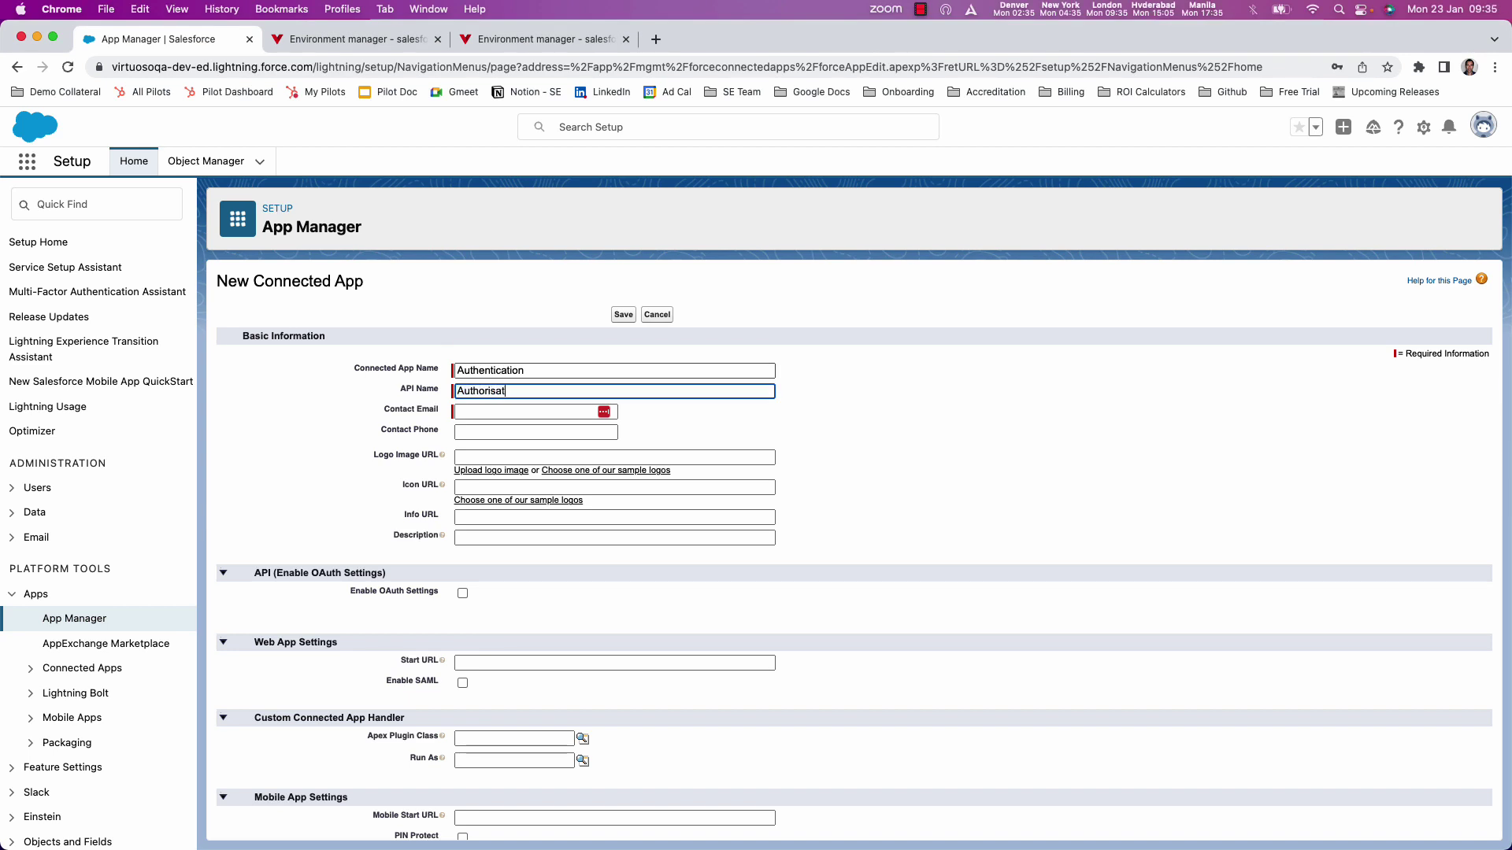
click(459, 410)
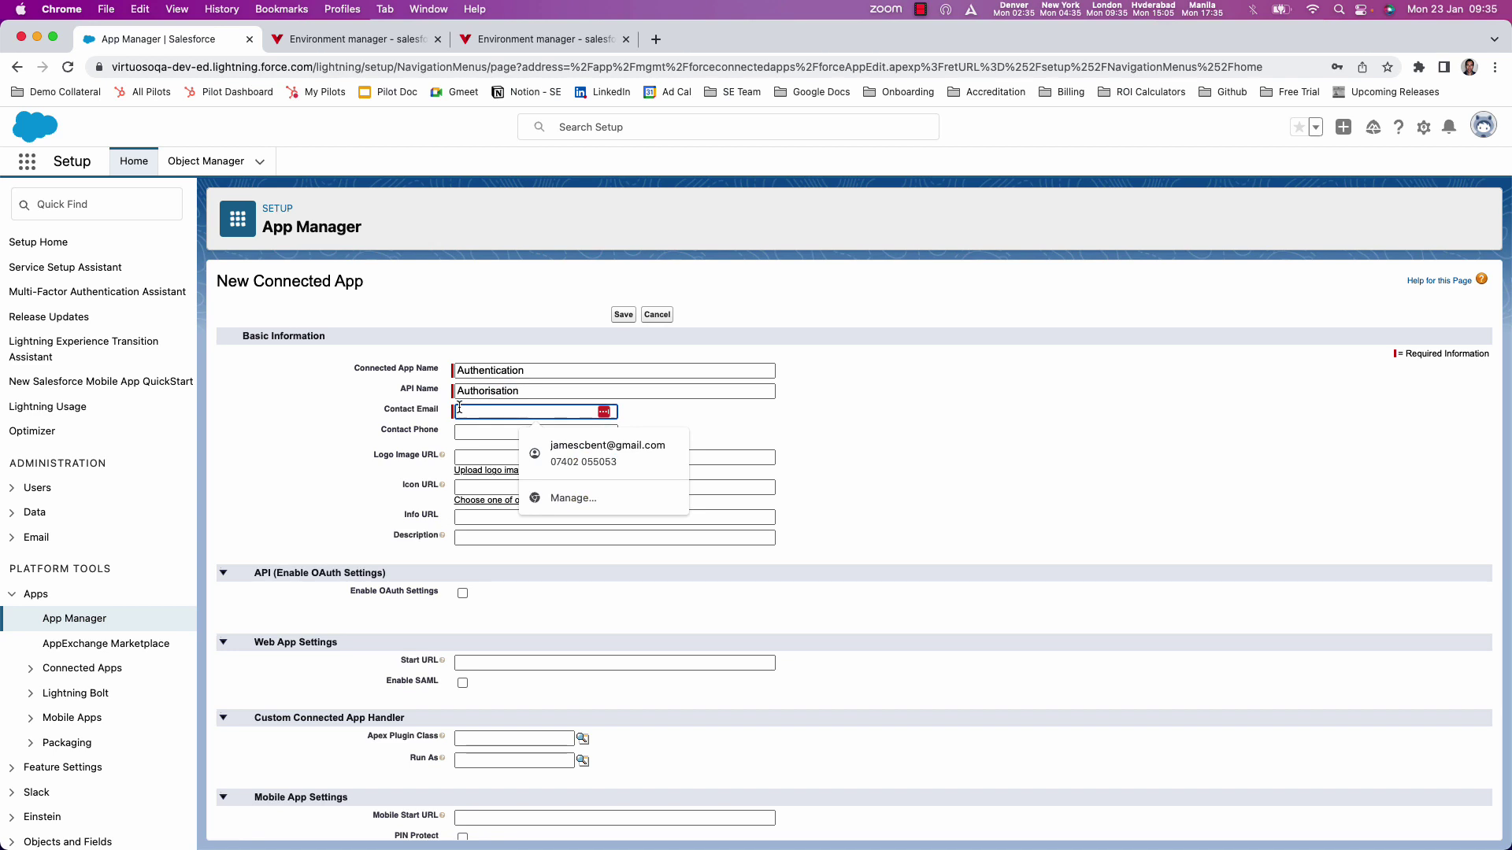
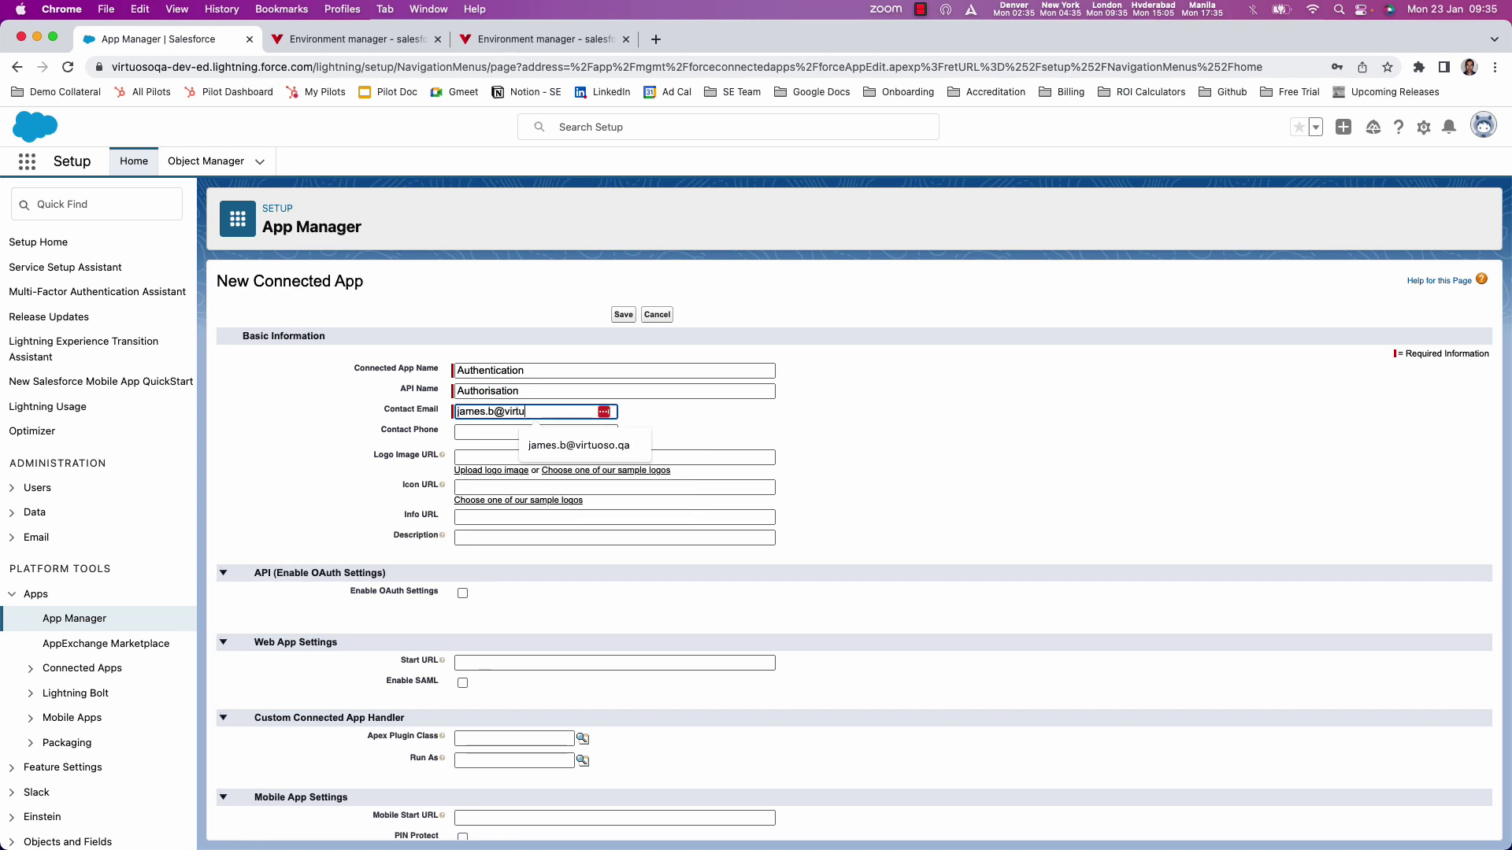
click(784, 463)
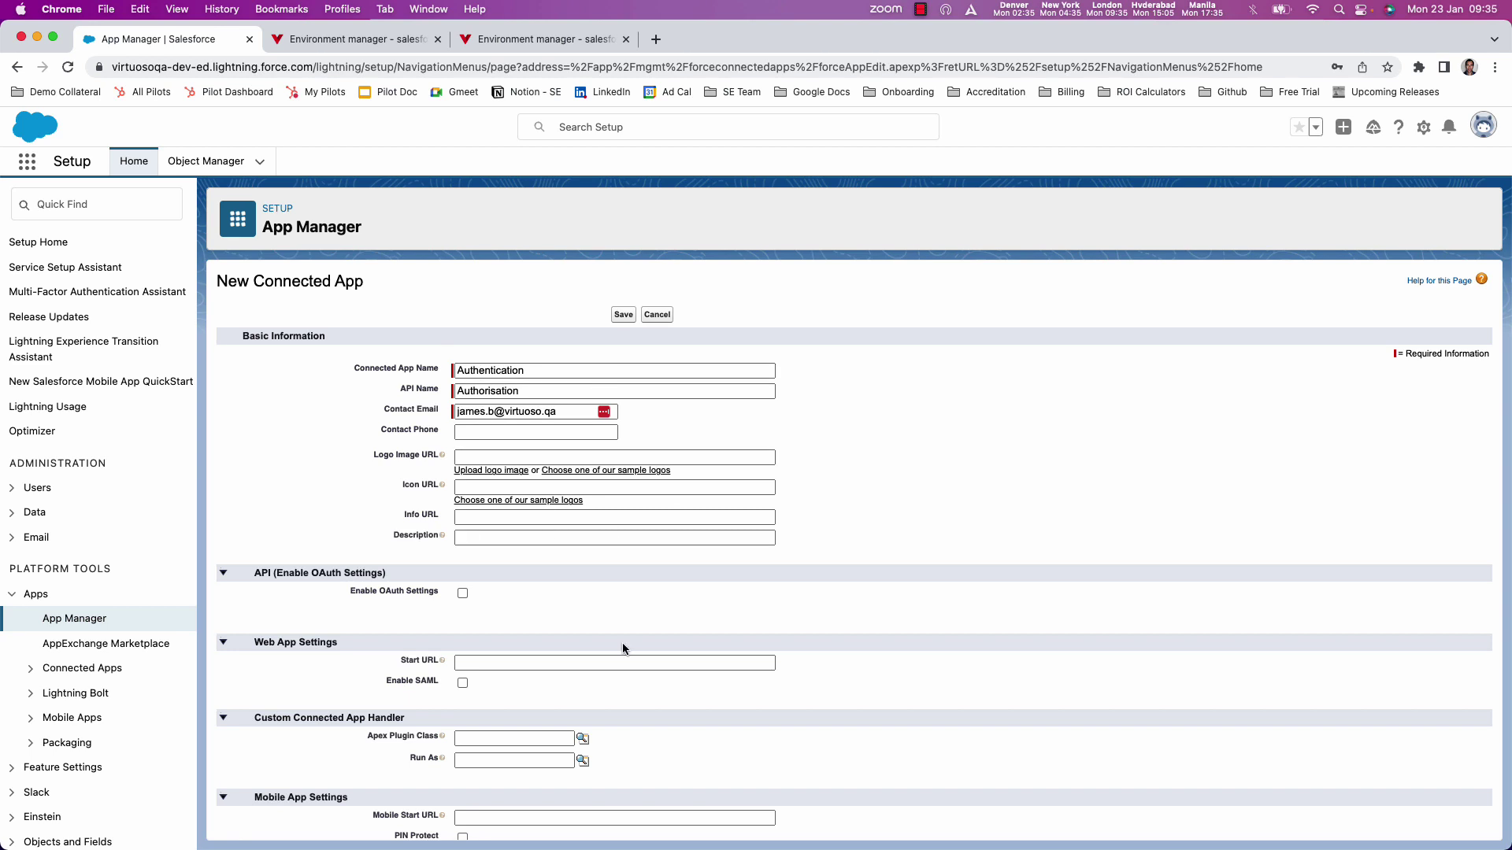
- Enable OAuth settings and paste the OAuth success callback URL
scroll(623, 648, down, 2)
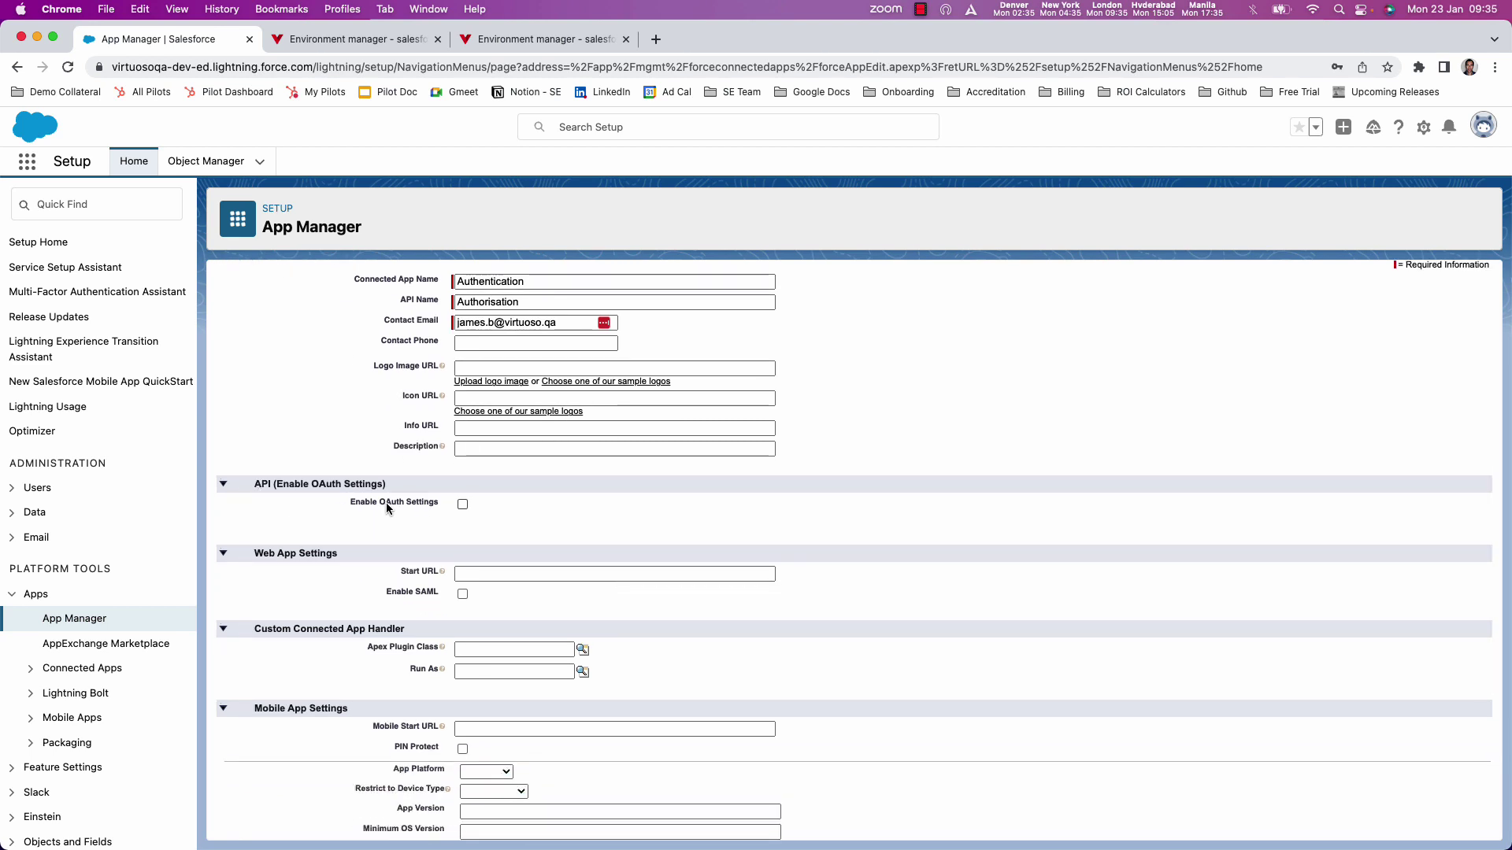
click(463, 505)
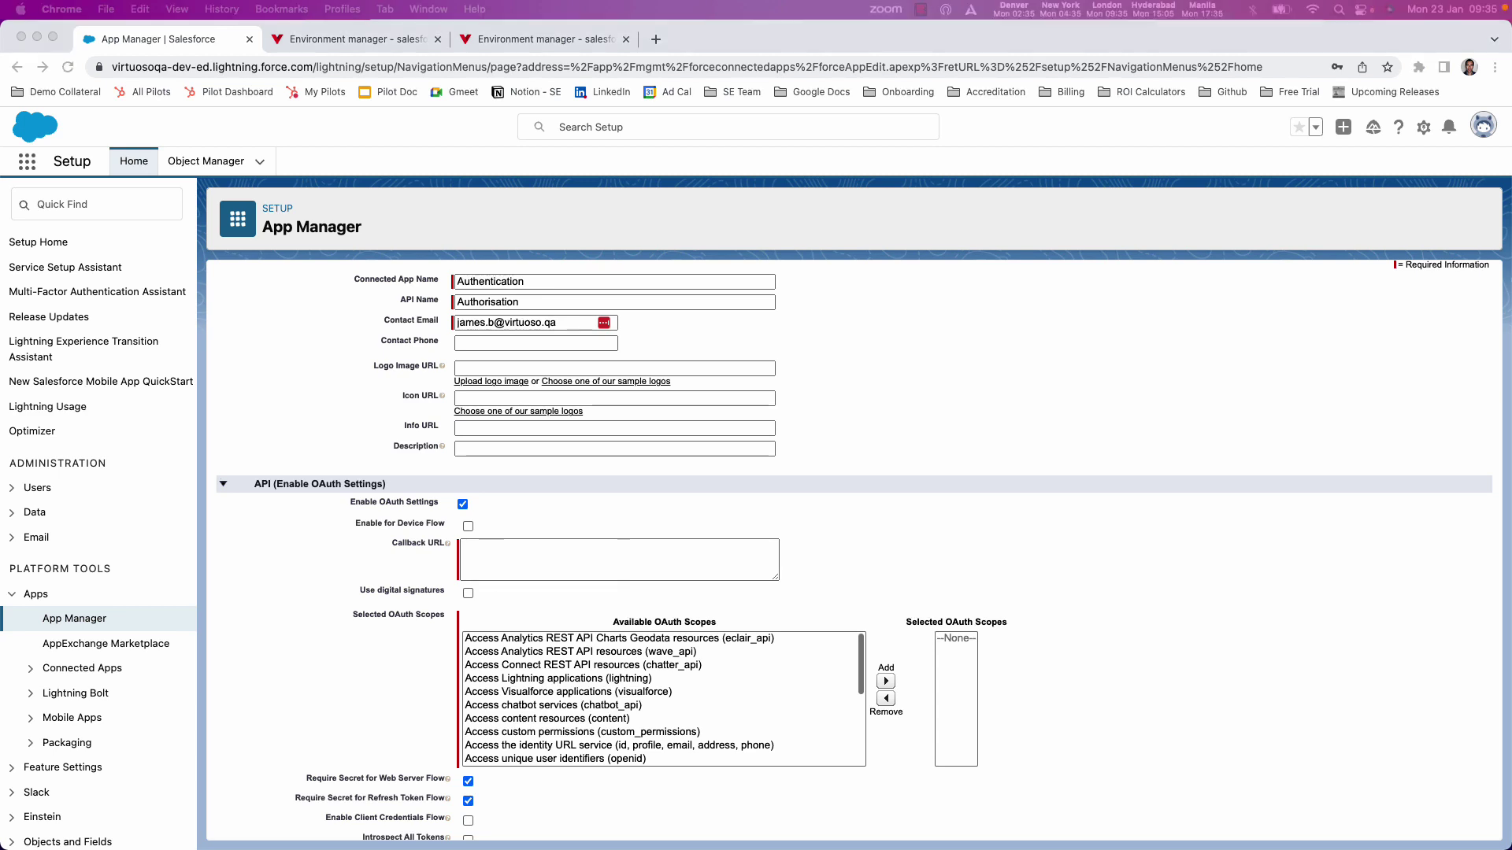
click(499, 573)
text(https://login.salesforce.com/services/oauth2/success)
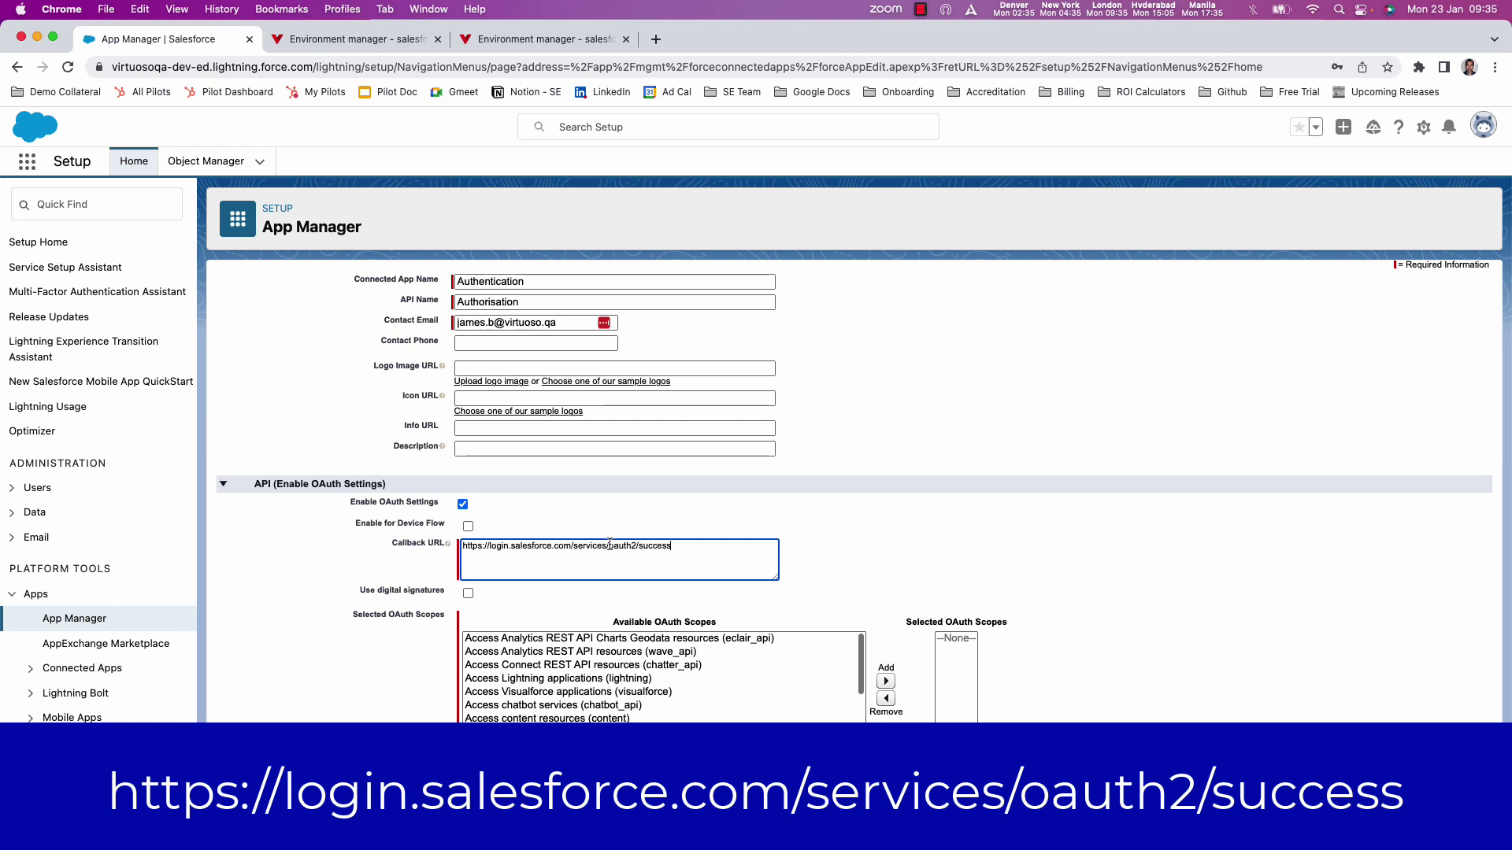
click(795, 571)
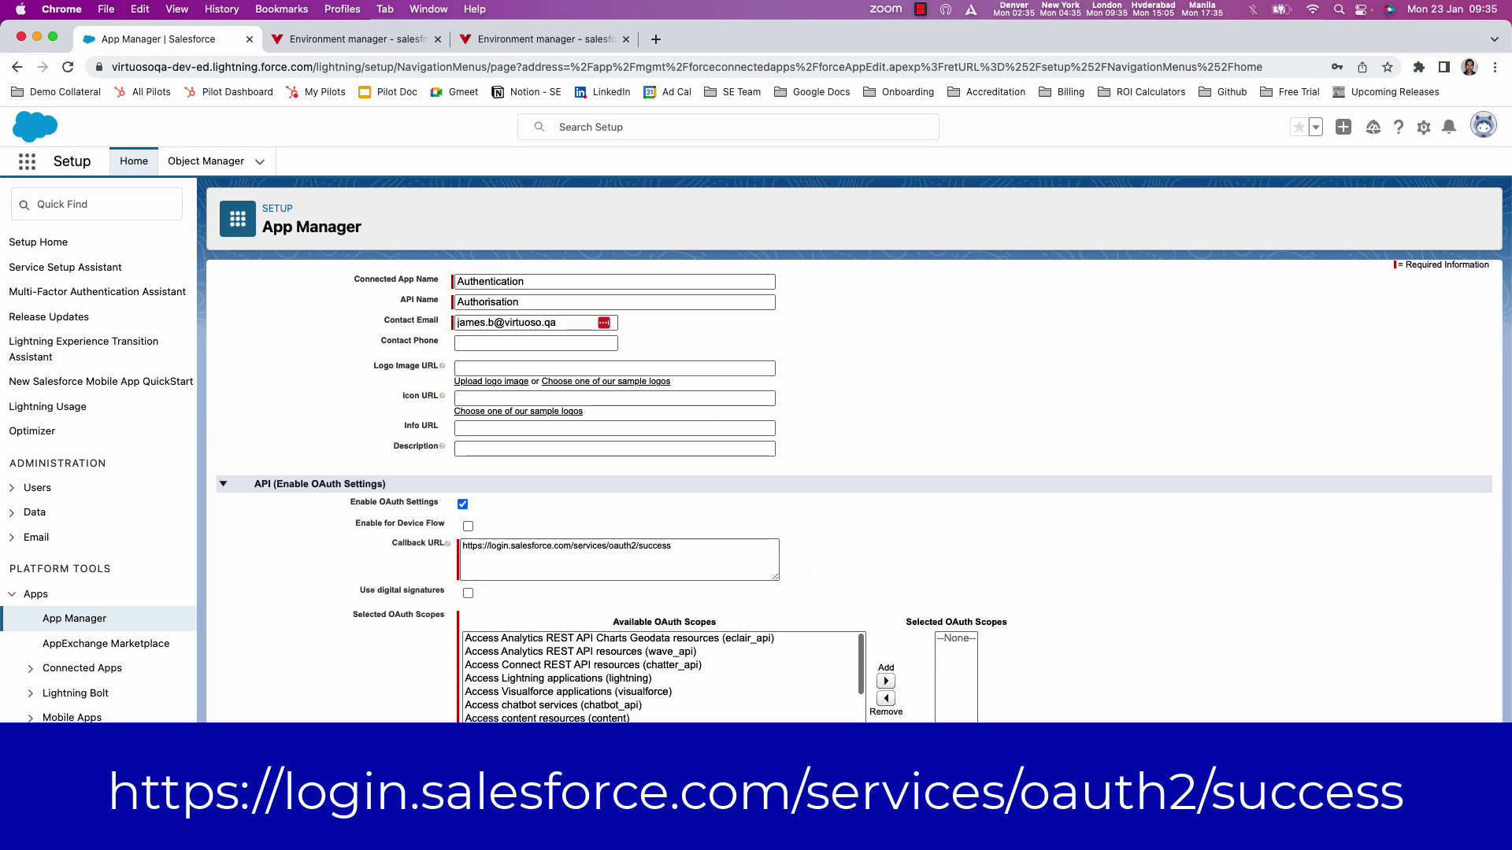
- Add the Full access (full) scope and enable the client credentials flow
scroll(370, 669, down, 1)
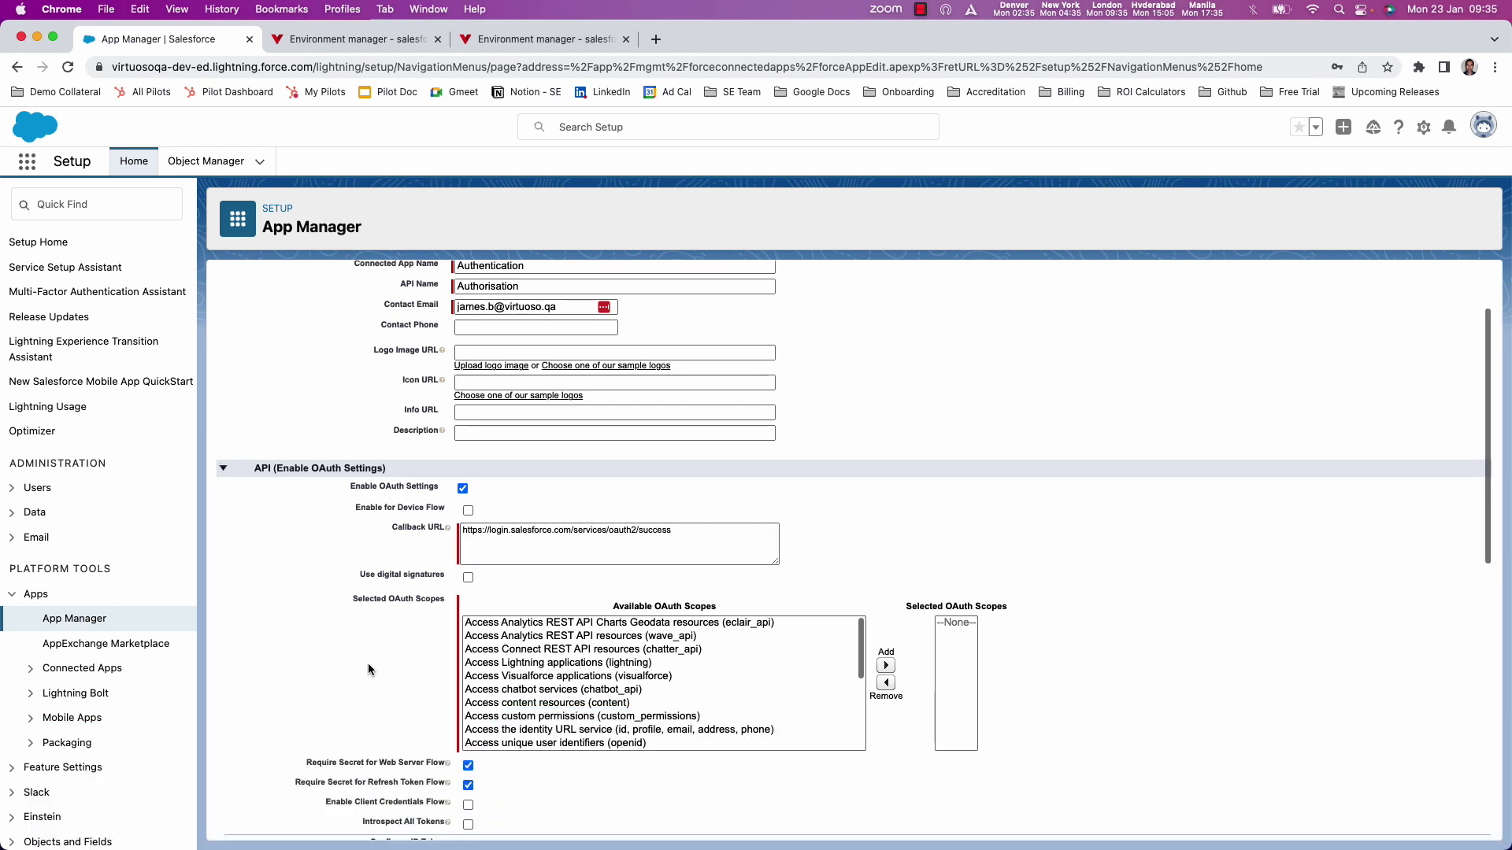
scroll(563, 677, down, 2)
click(498, 686)
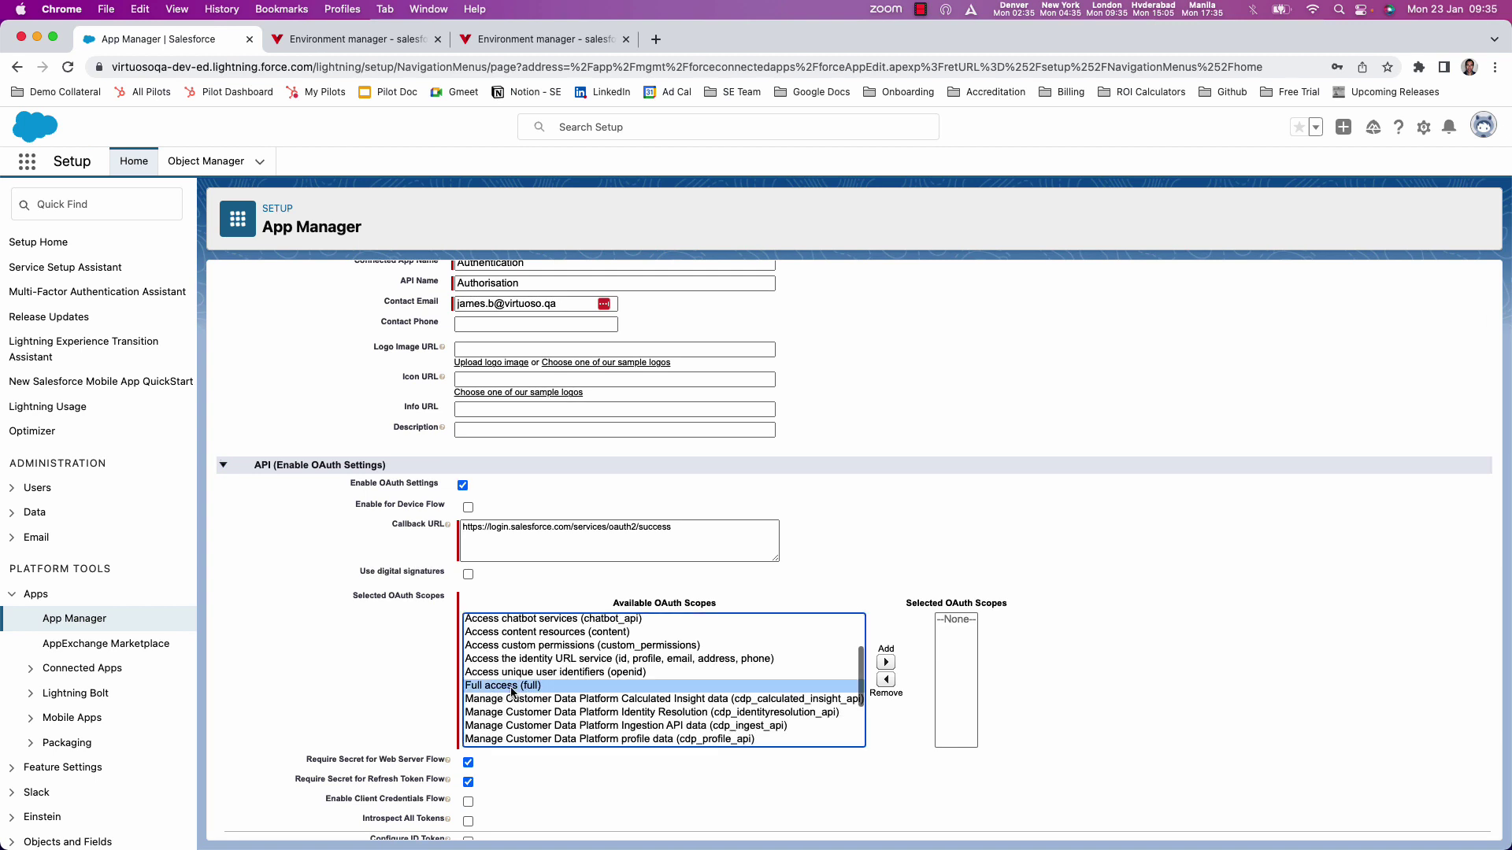
click(886, 662)
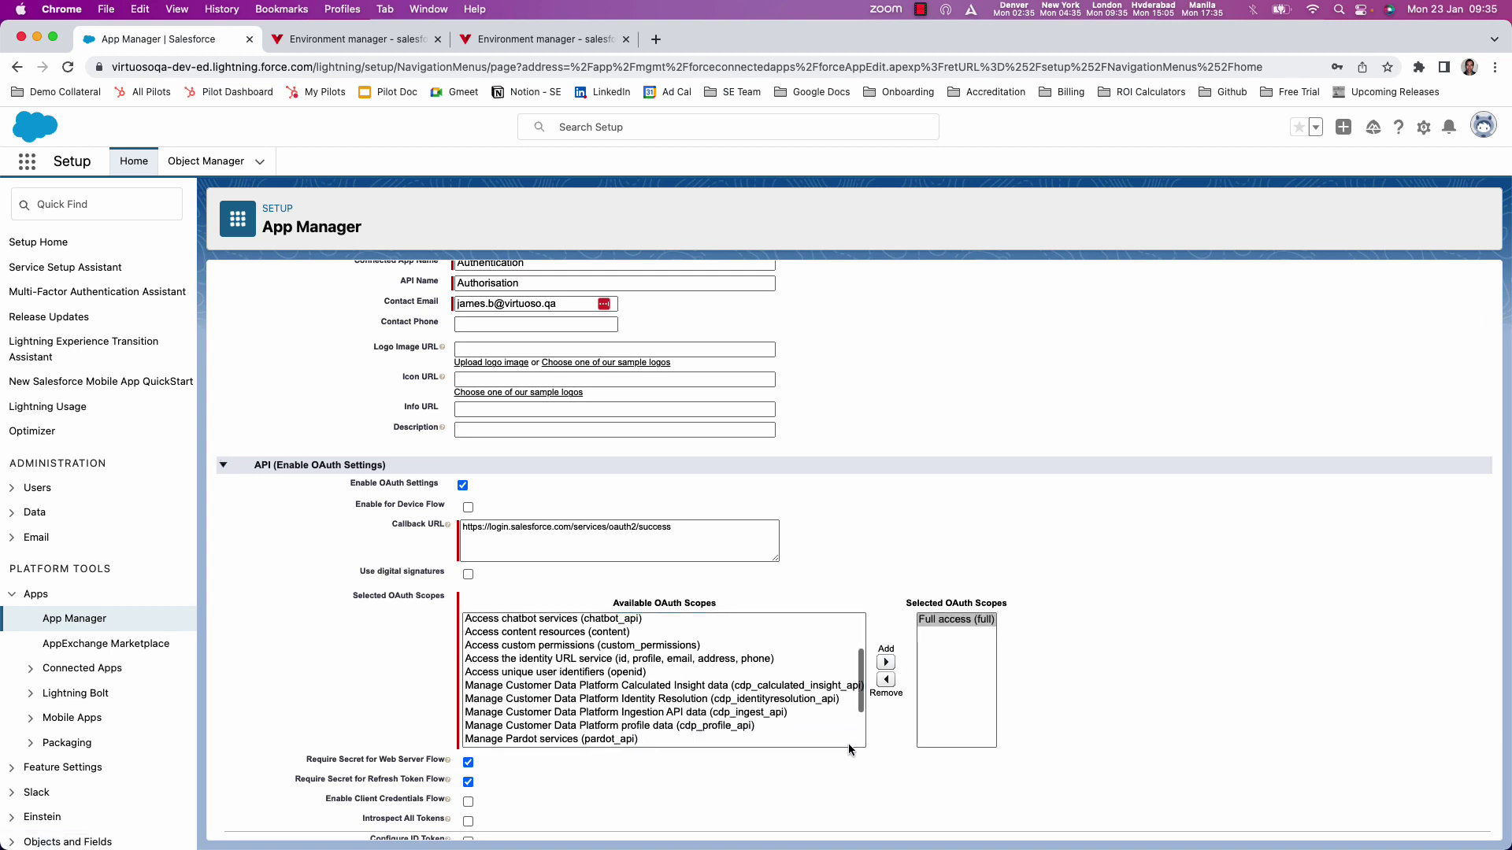
scroll(573, 754, down, 2)
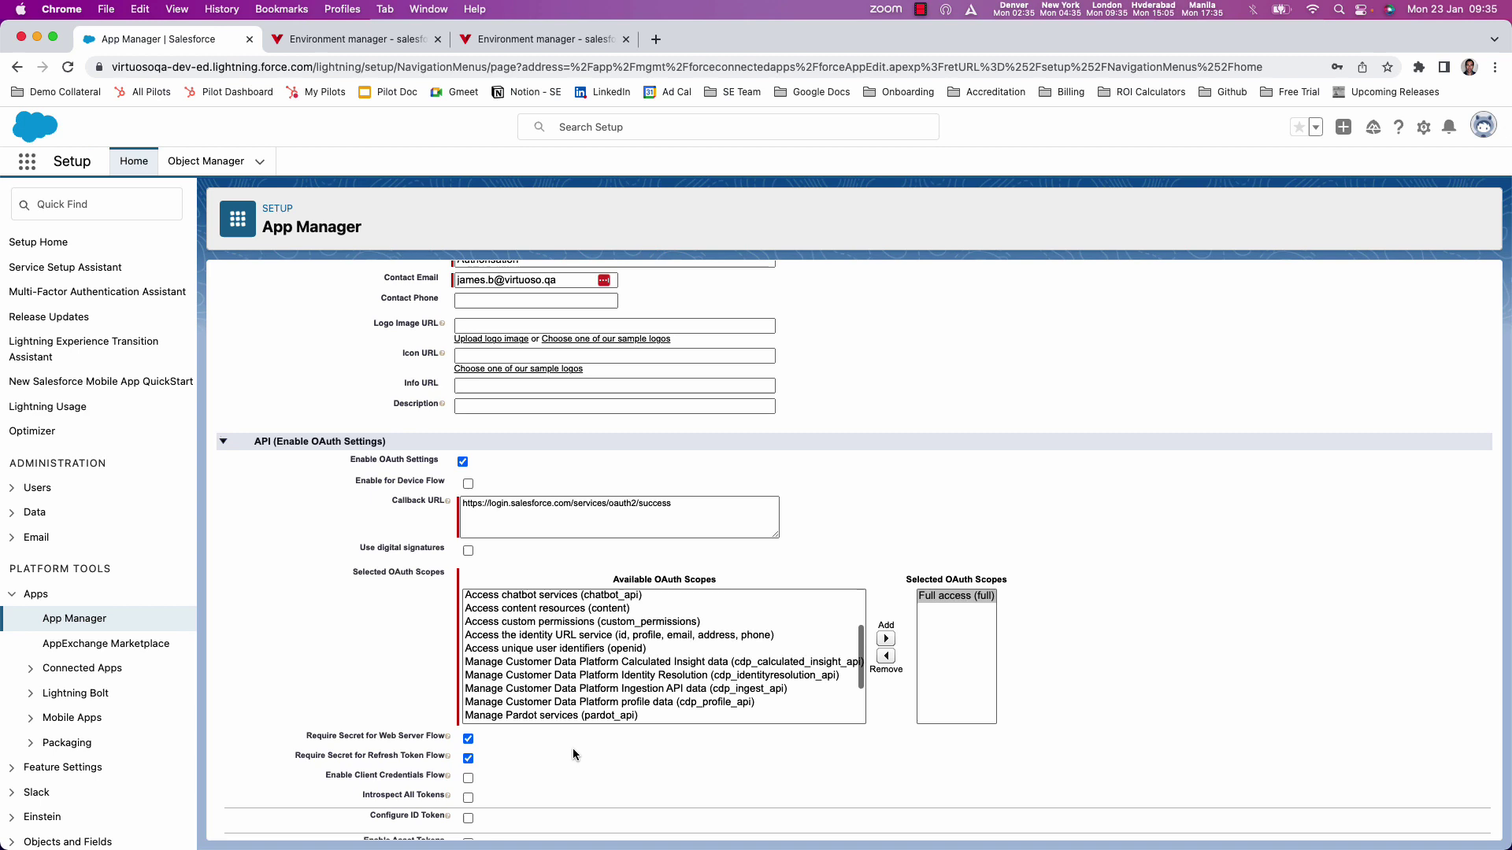
click(468, 778)
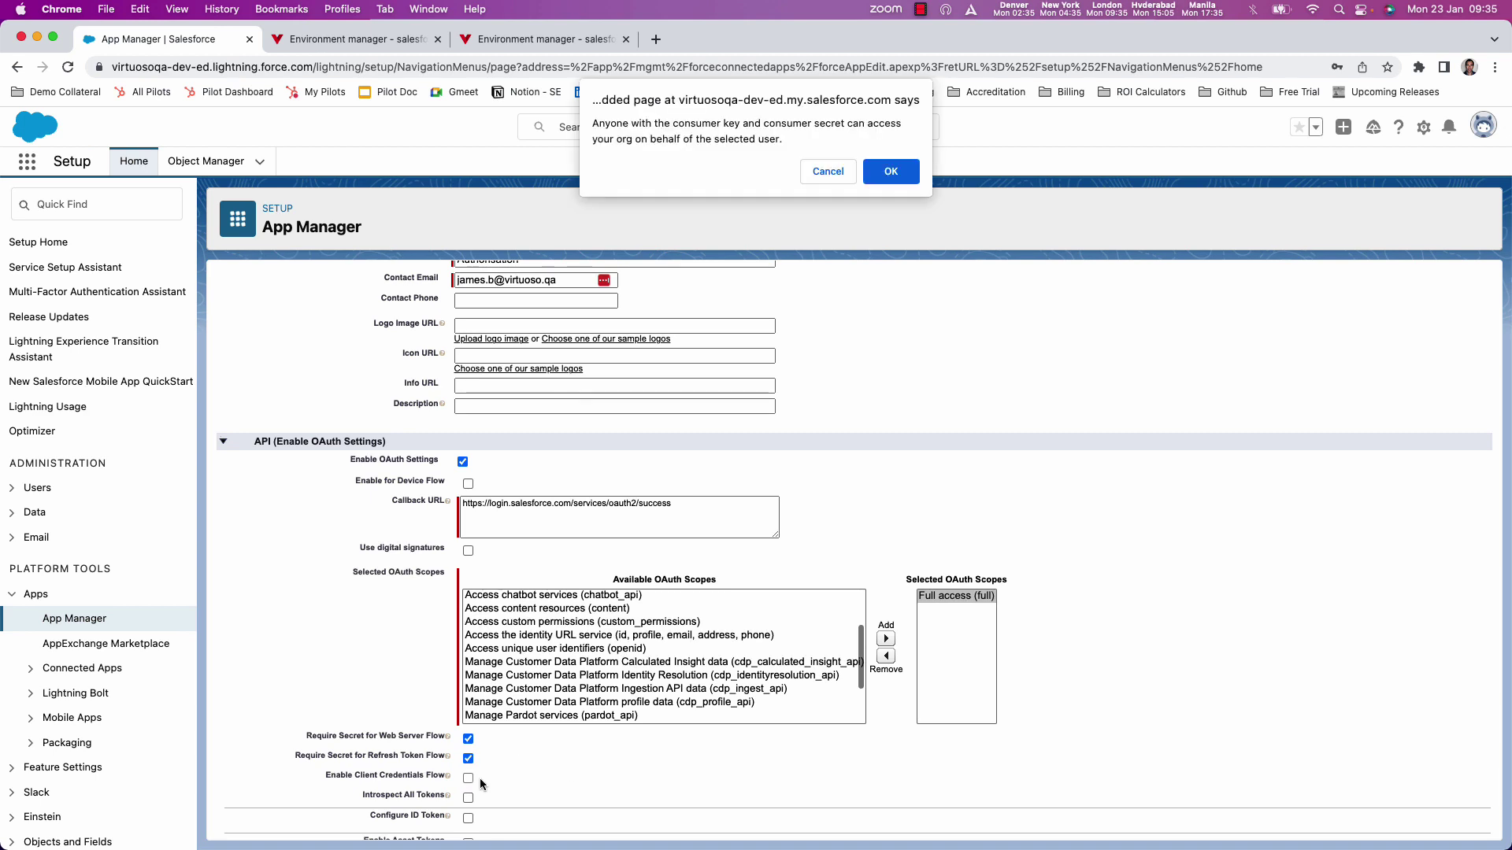
click(888, 173)
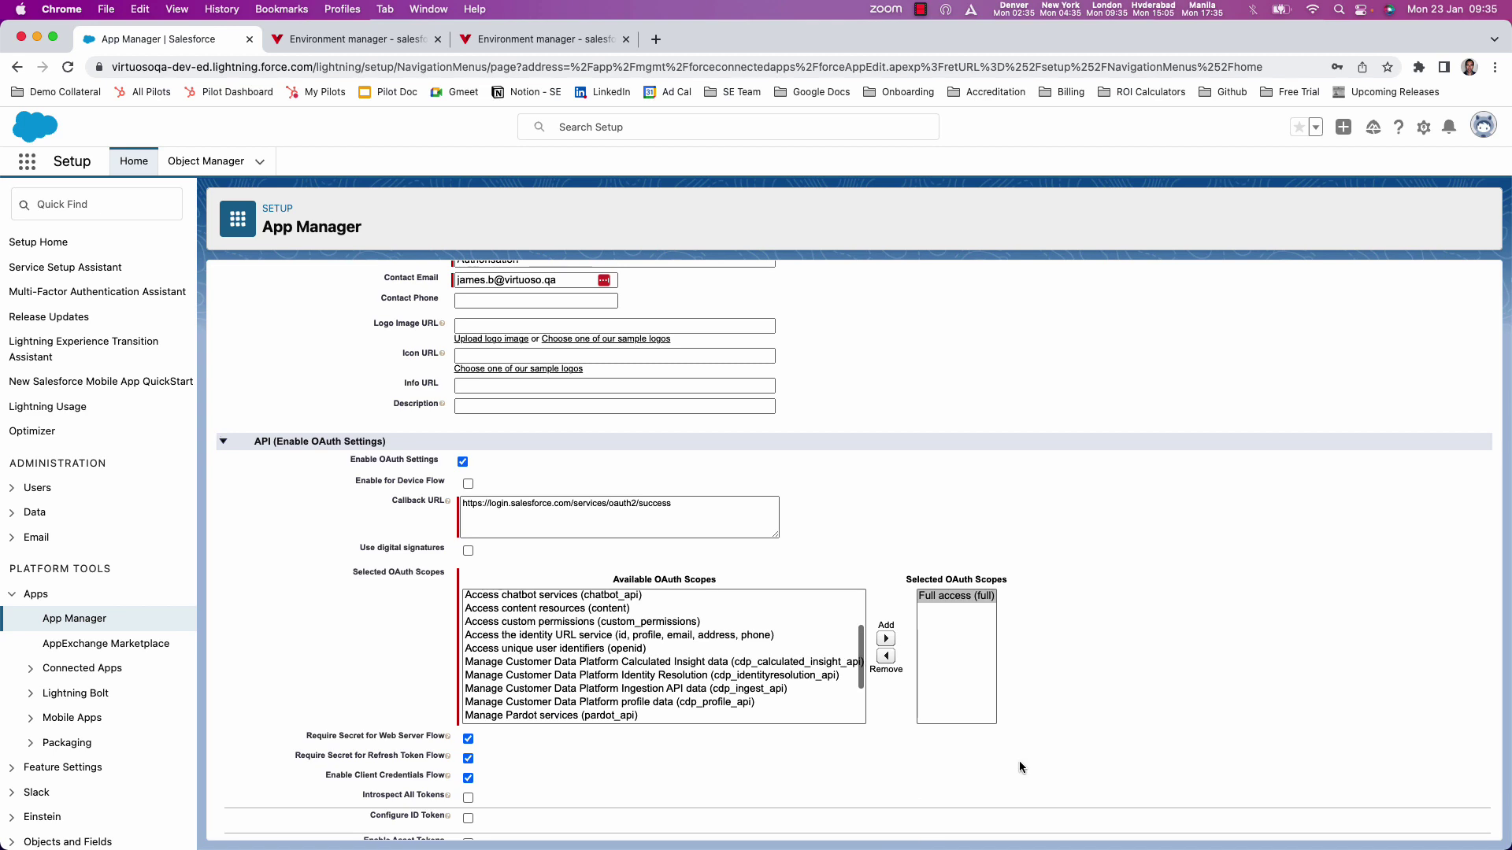
- Save the new connected app
scroll(1021, 767, down, 3)
scroll(1020, 767, down, 5)
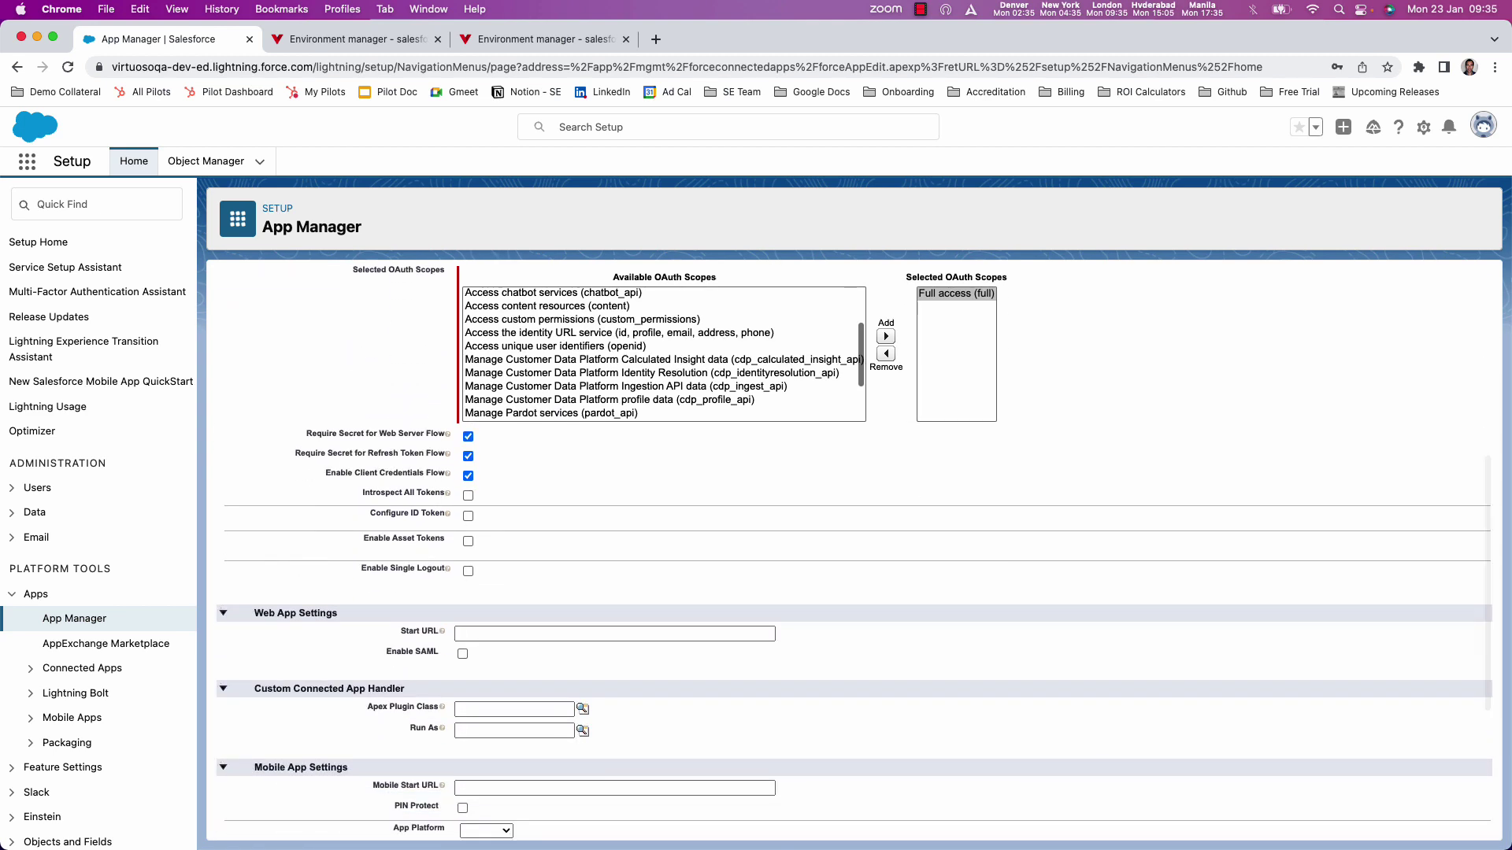
scroll(957, 527, down, 5)
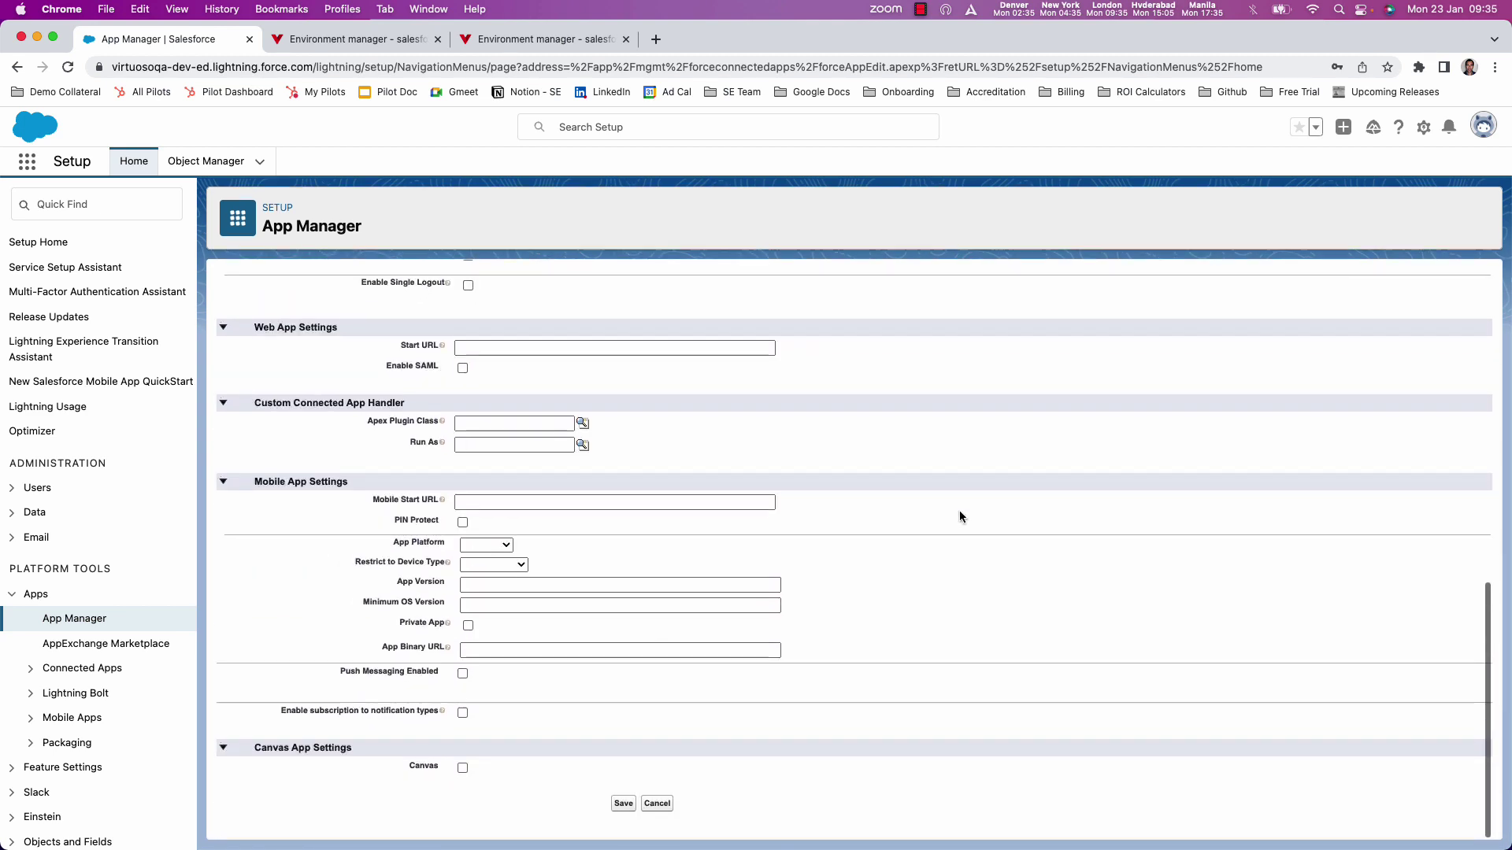
click(624, 805)
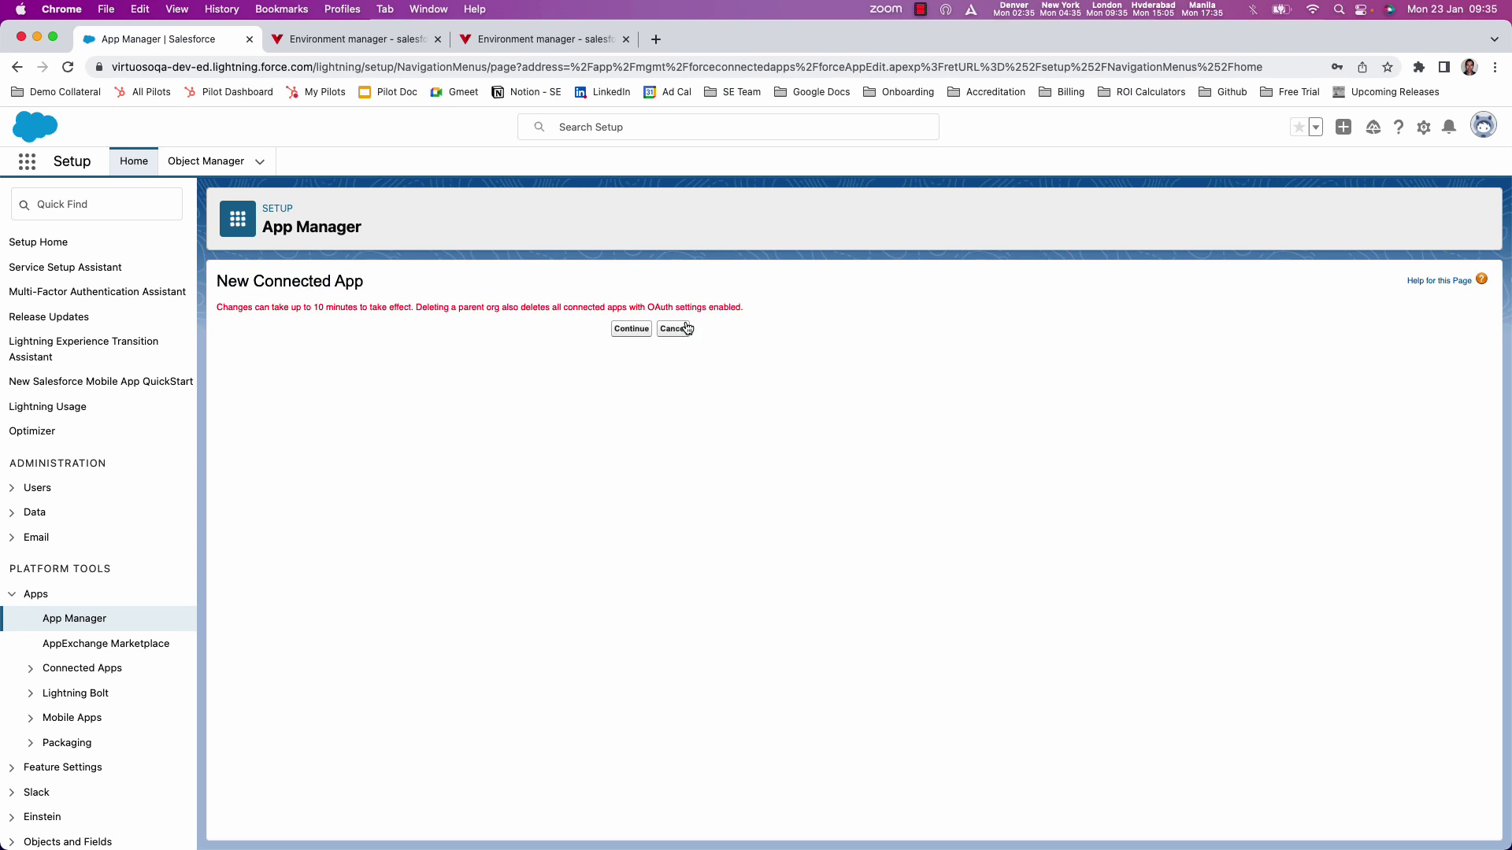
- From App Manager, open the Authorisation app's details and request its consumer key and secret
click(74, 618)
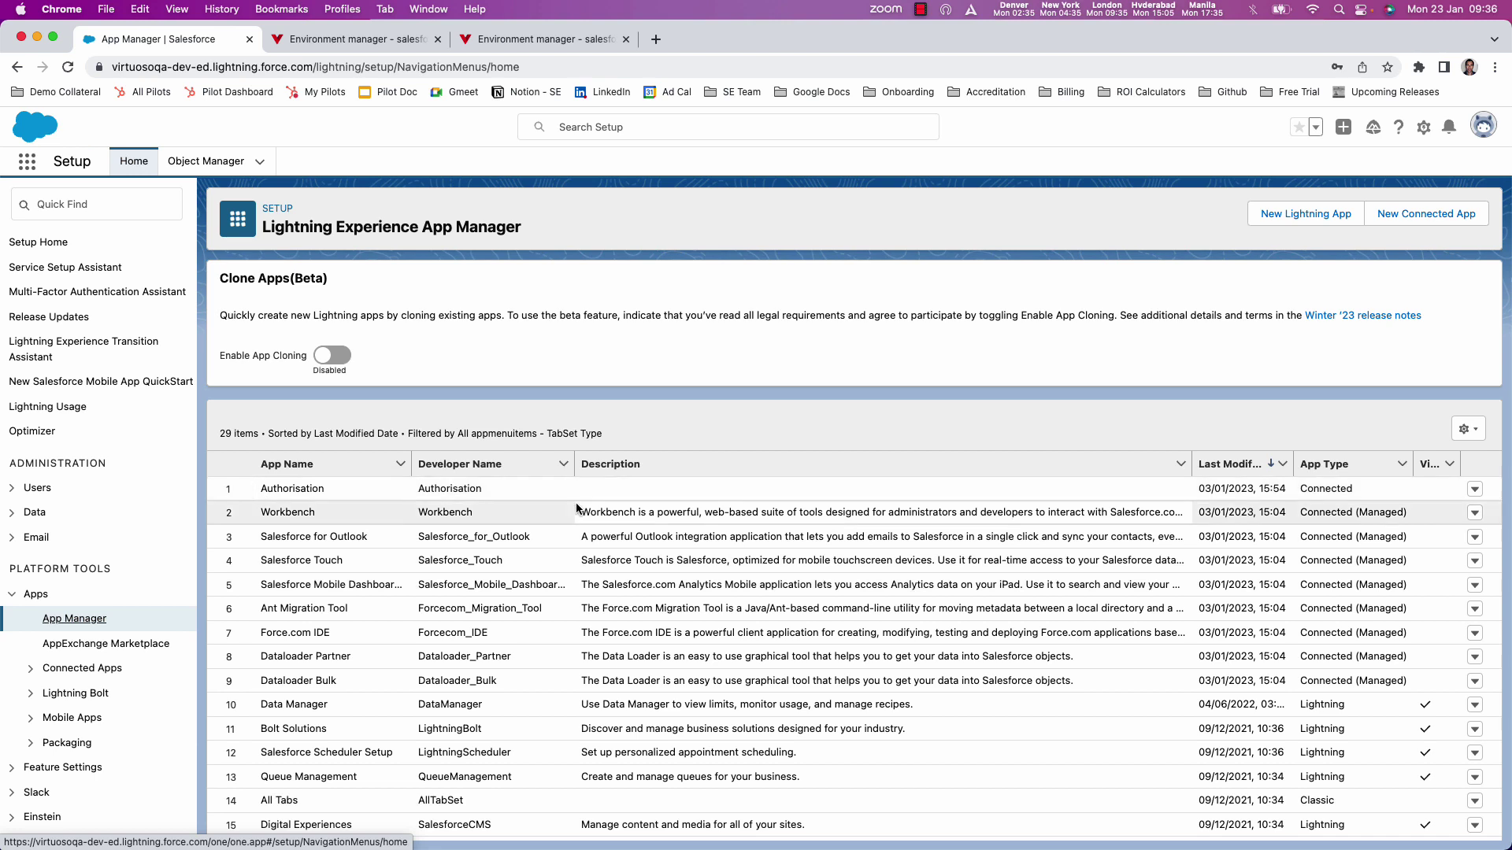
click(1475, 490)
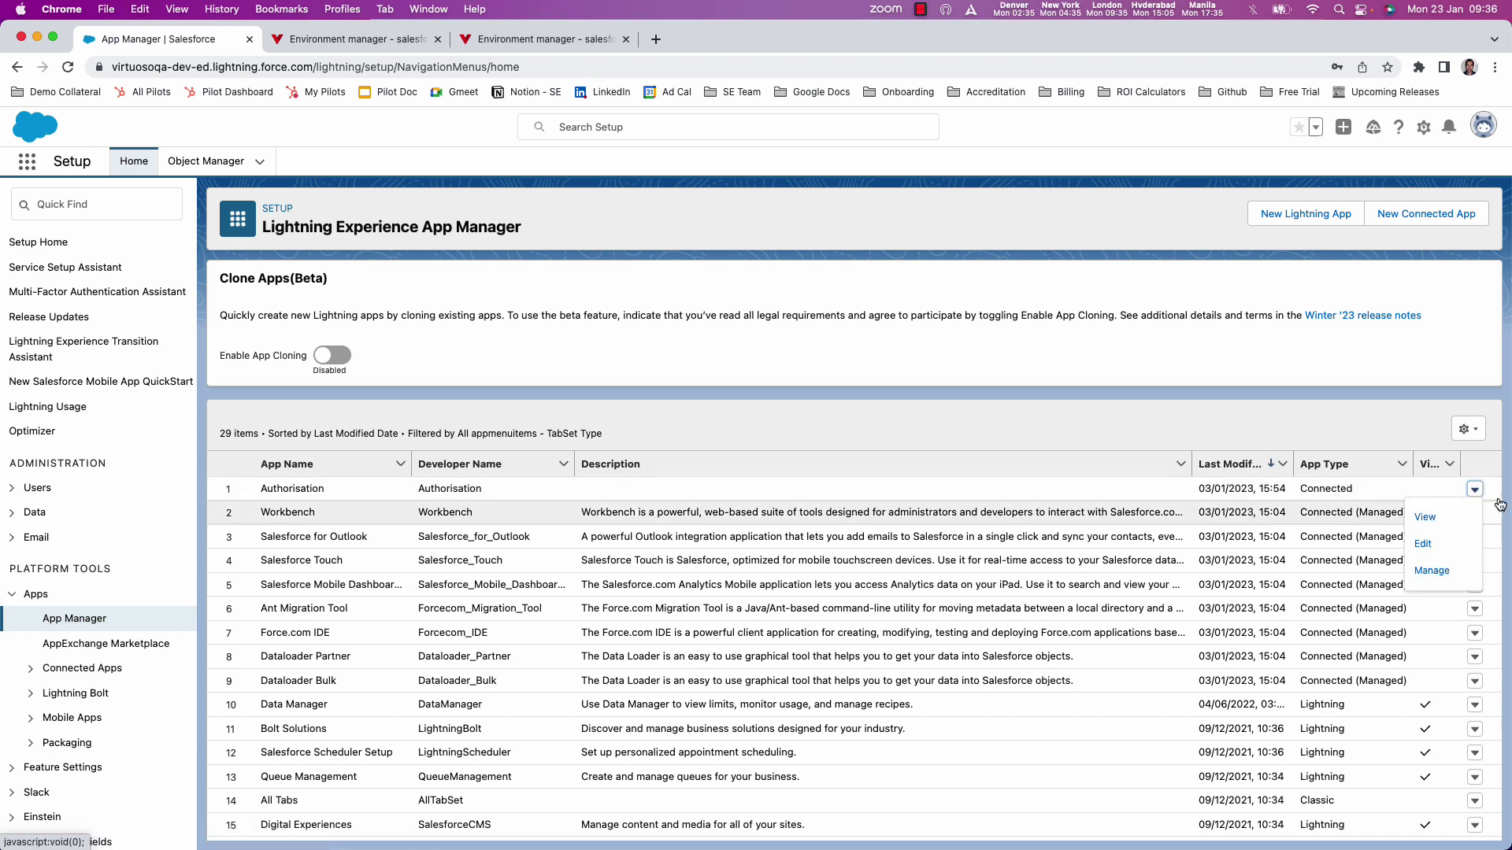
click(1426, 518)
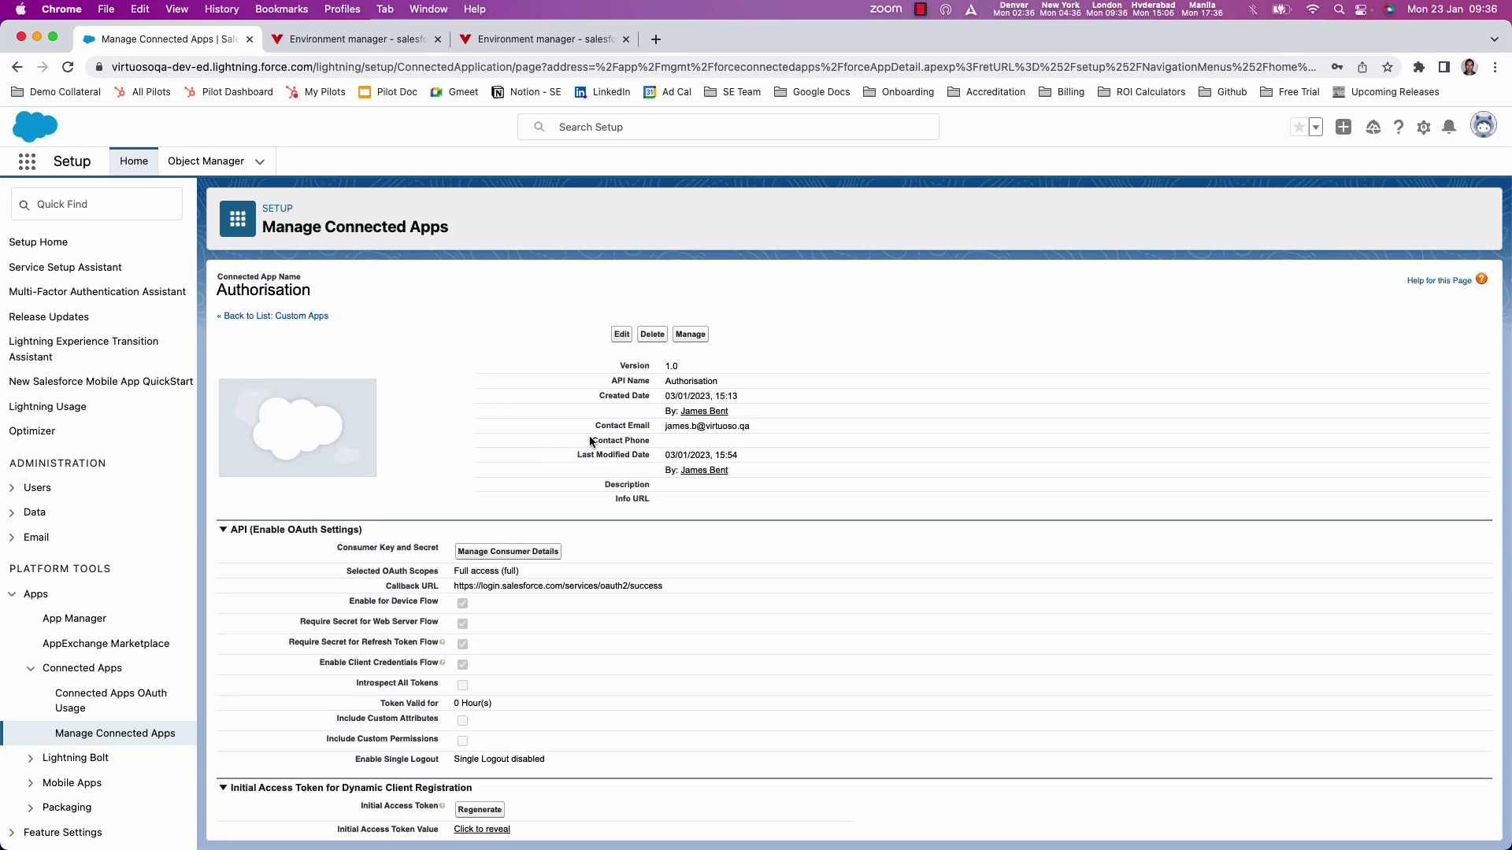
click(508, 554)
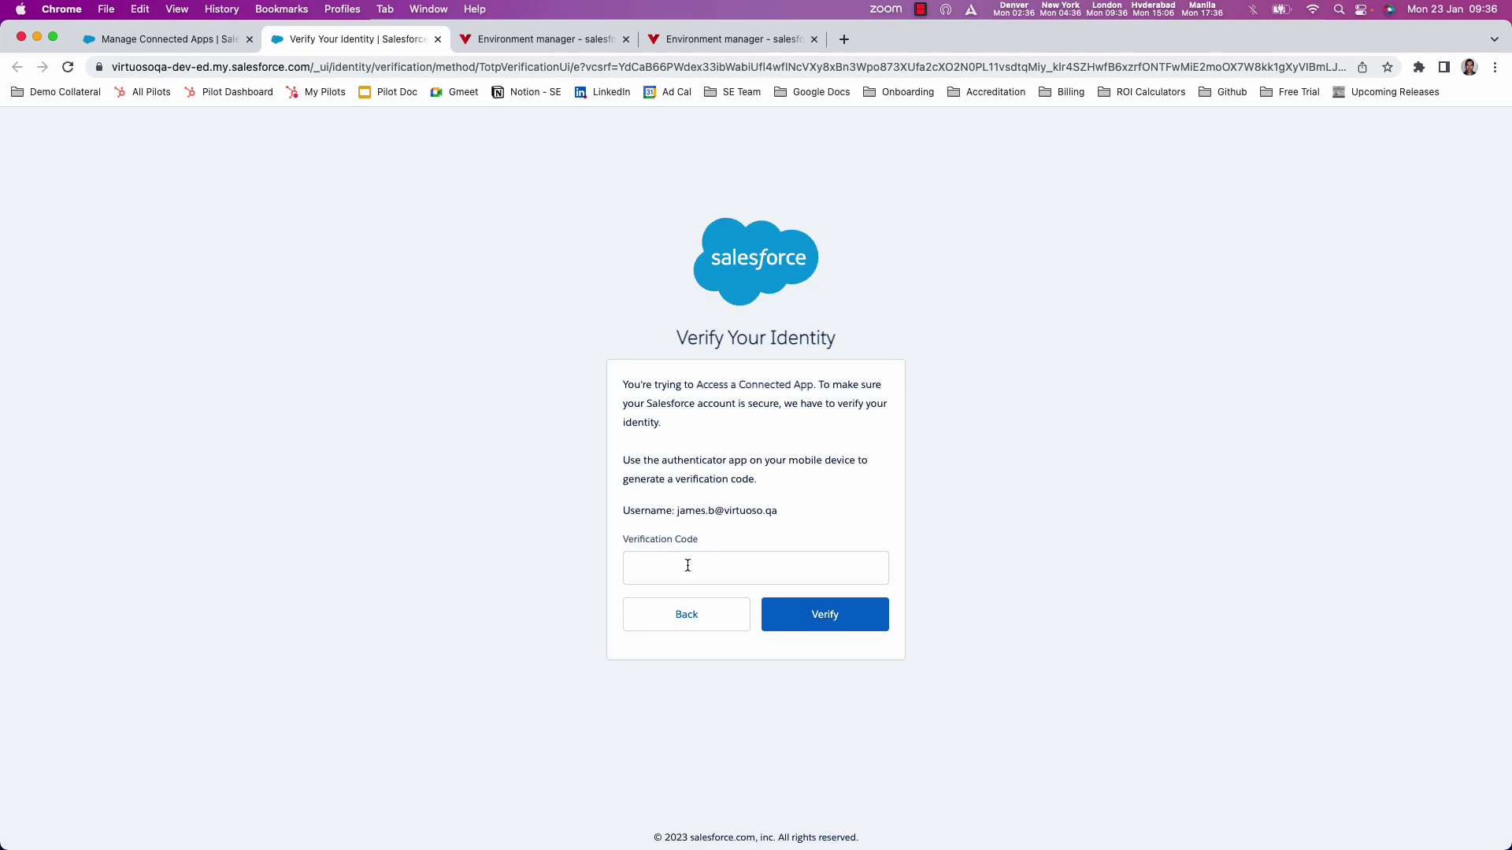
- Submit the verification code and select the Authorisation app's Consumer Key
click(687, 565)
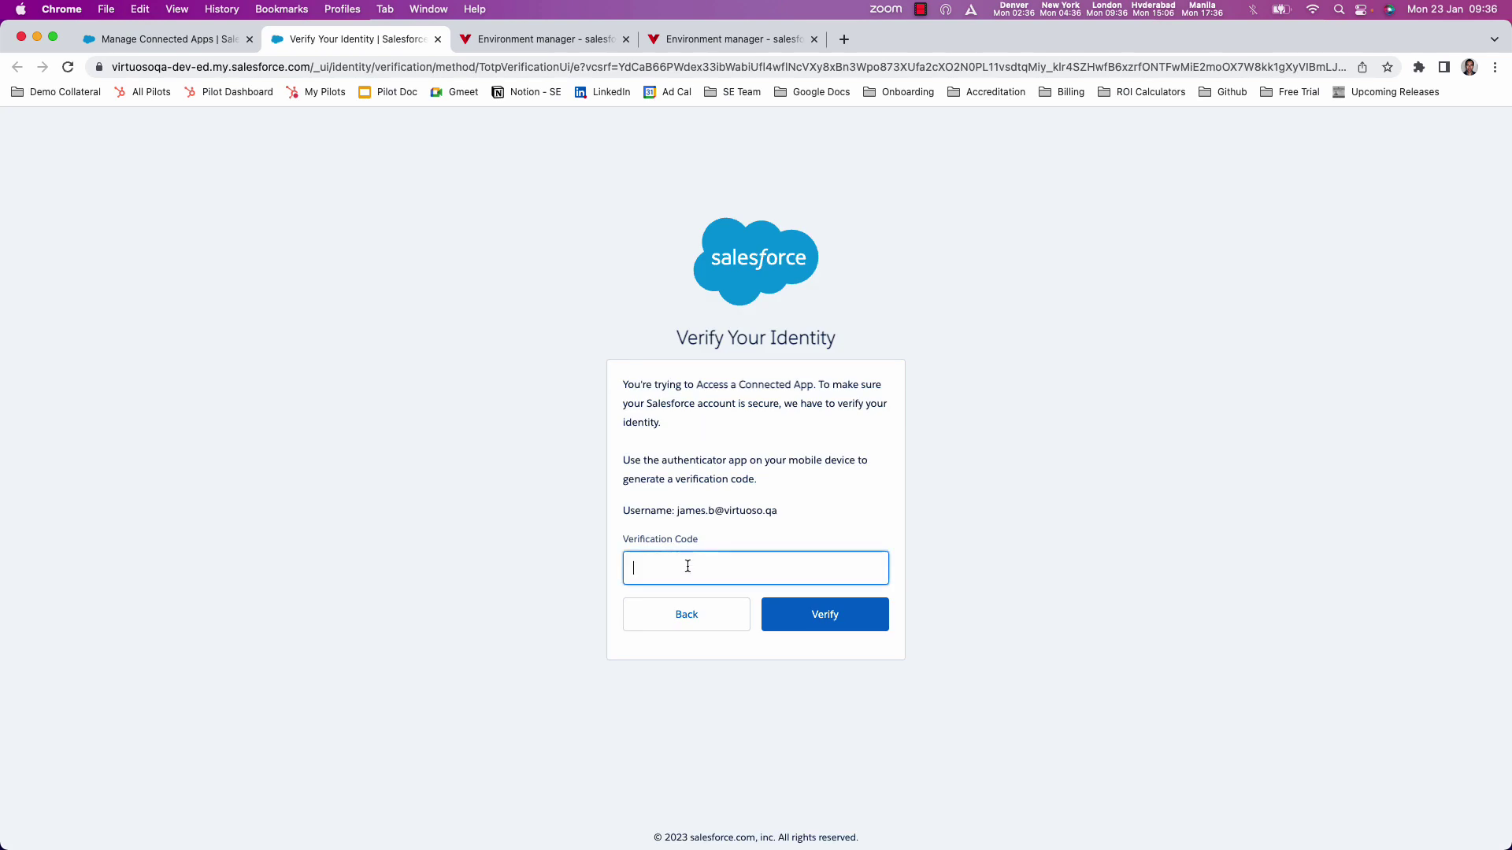
click(846, 623)
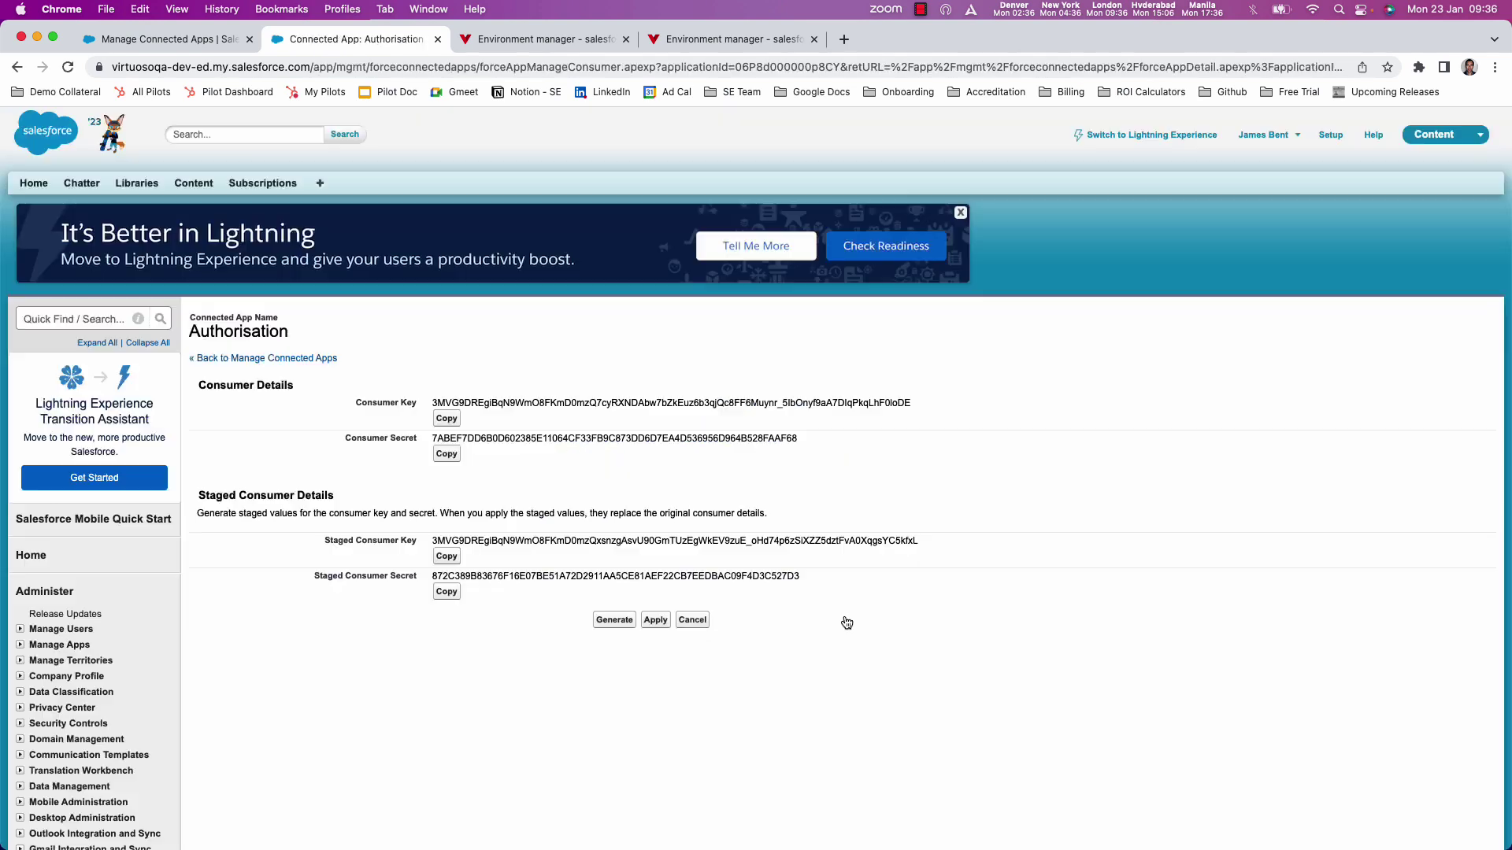
double_click(821, 403)
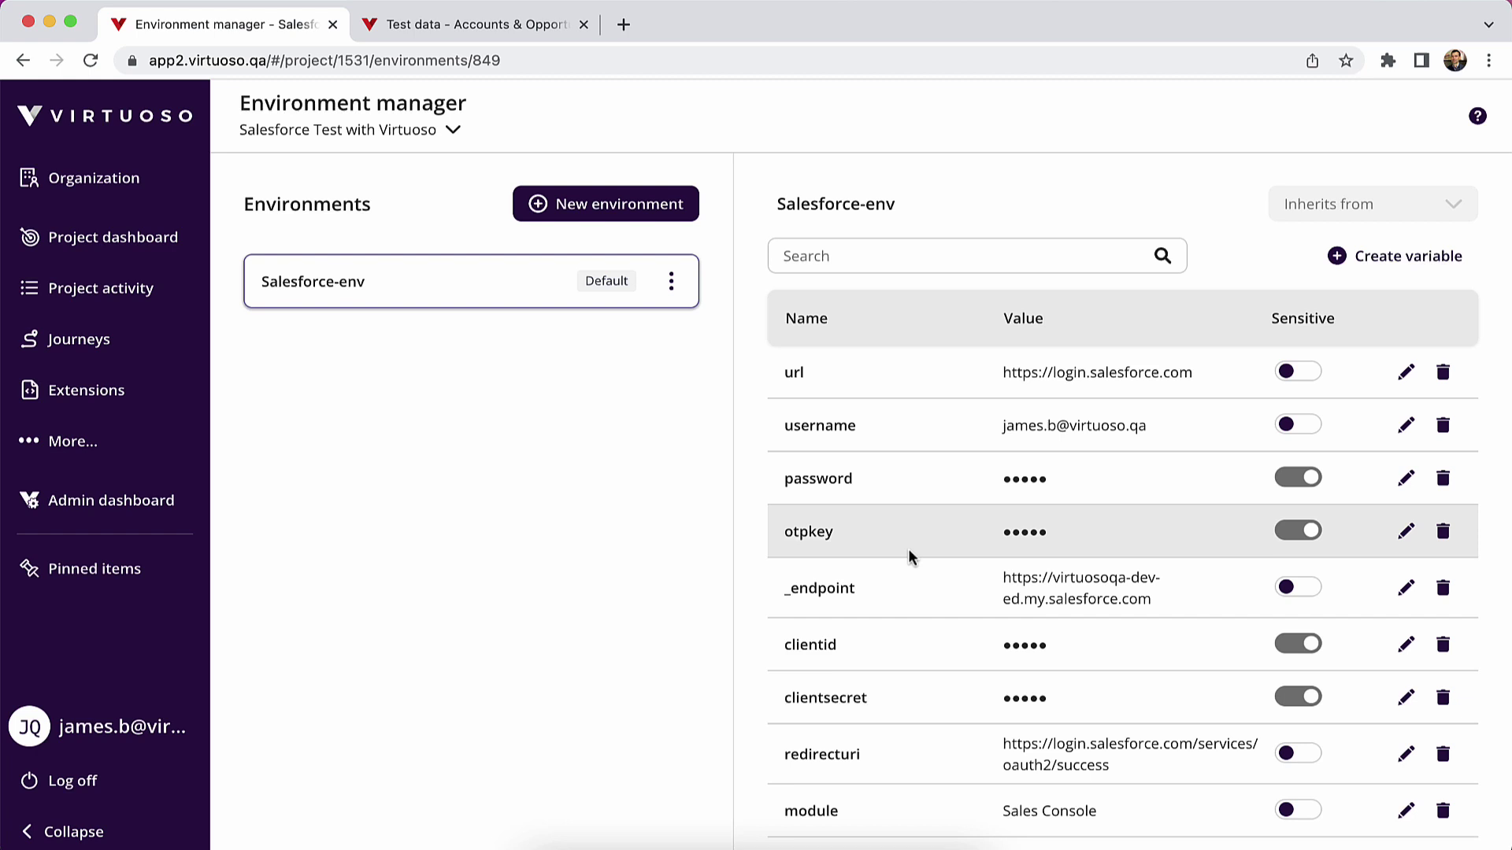
- Review the Salesforce-env variables and expand the More... project sections
scroll(945, 425, down, 1)
scroll(945, 426, down, 1)
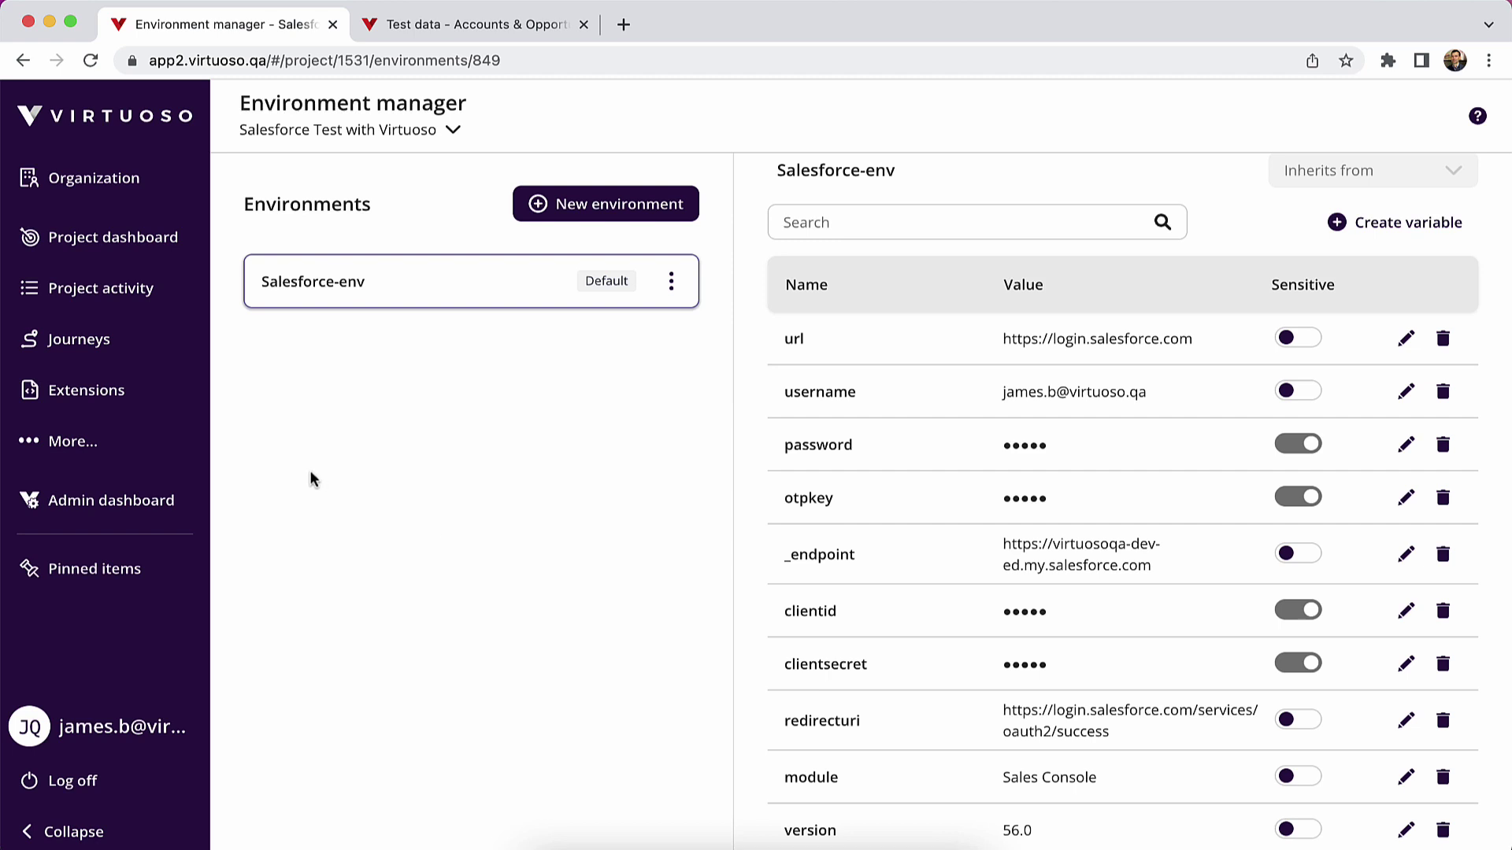
click(91, 441)
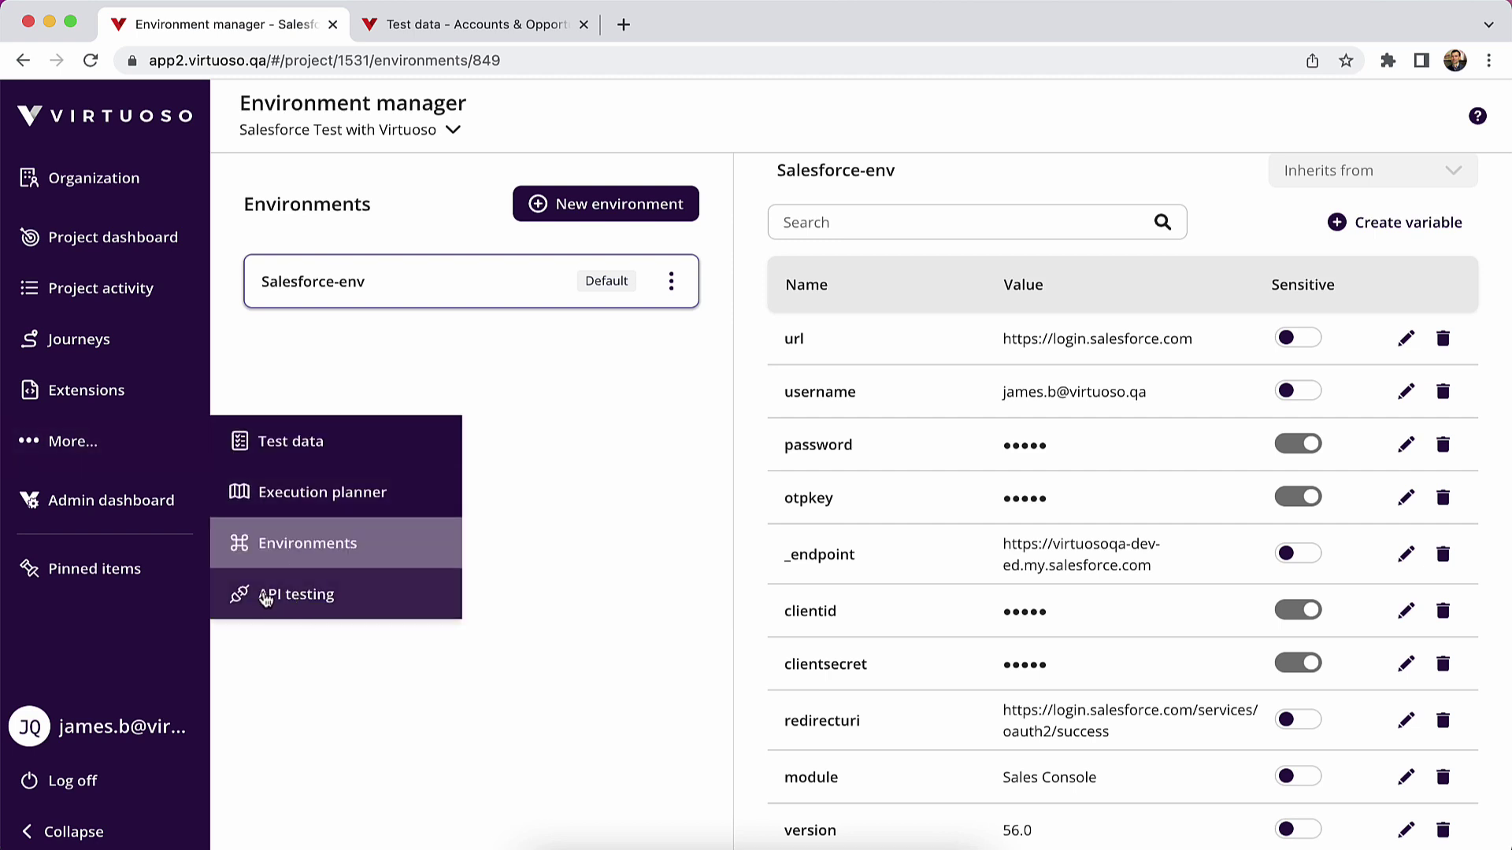
- In API testing's Salesforce folder, review gettoken and the createaccount bearer token settings
click(296, 595)
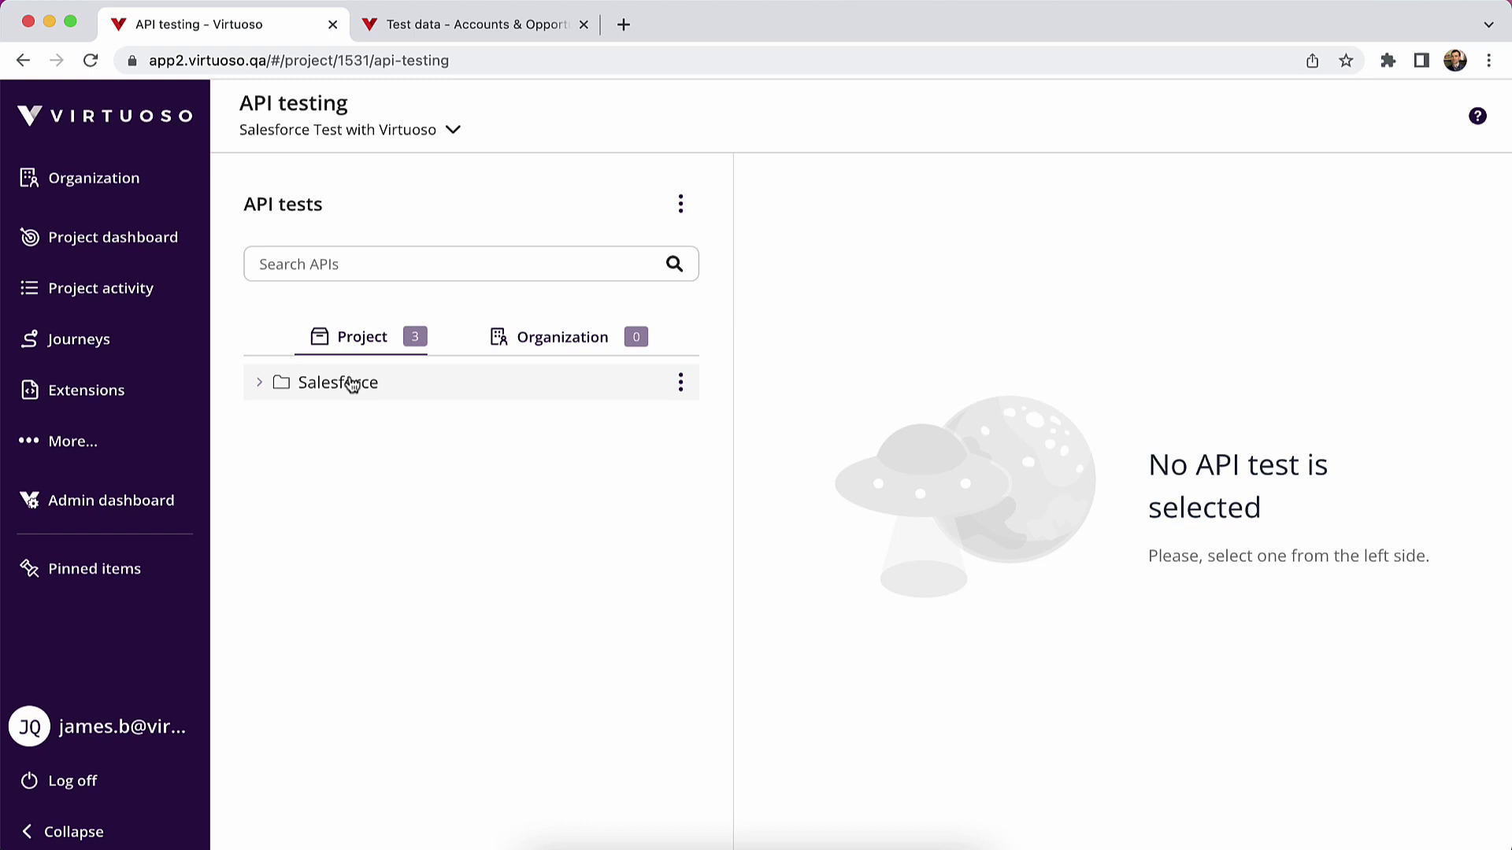
click(340, 382)
click(379, 429)
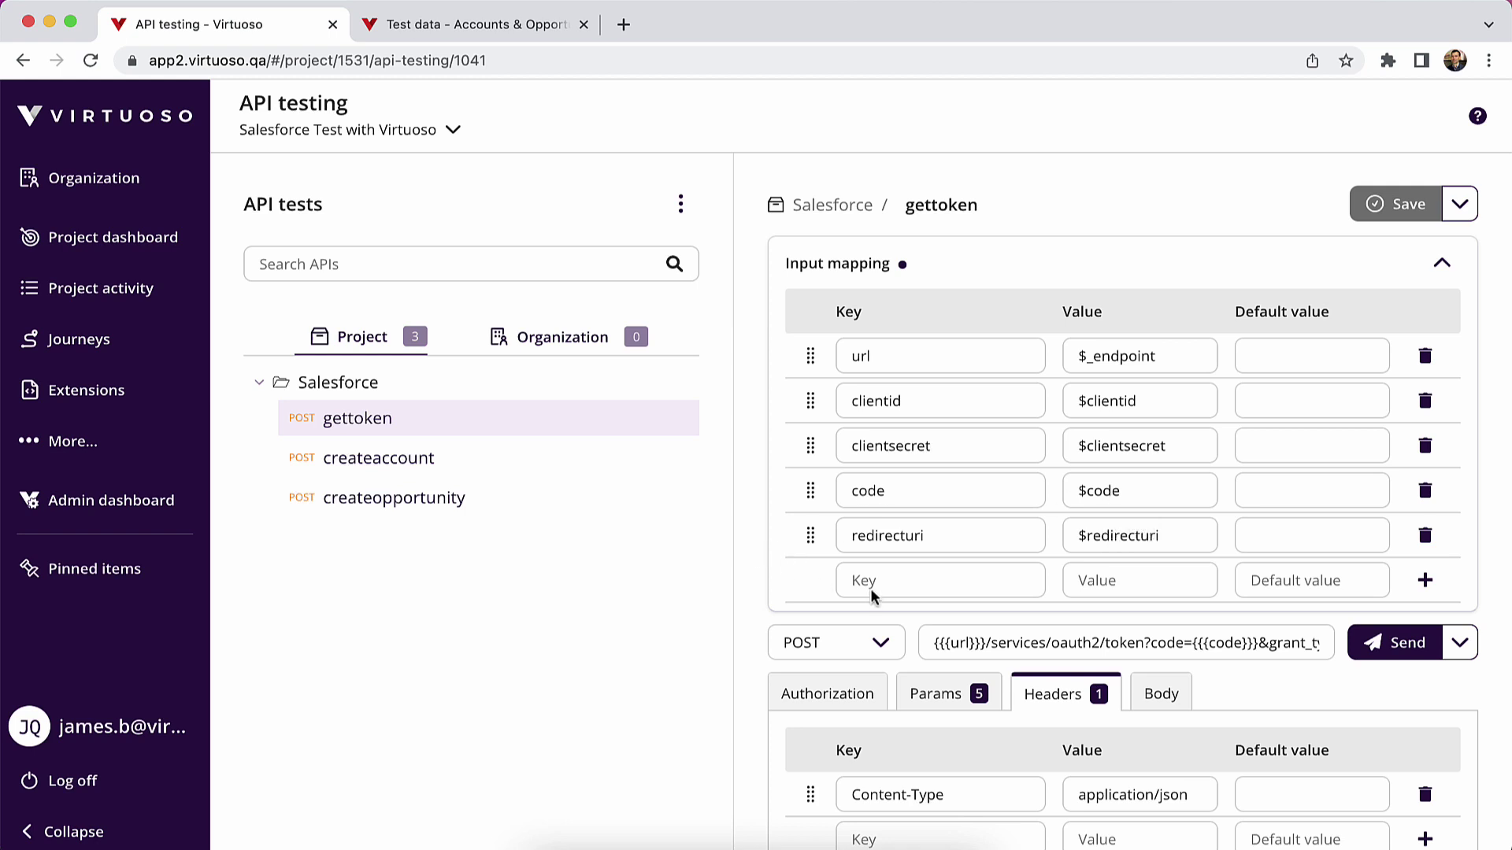
click(404, 463)
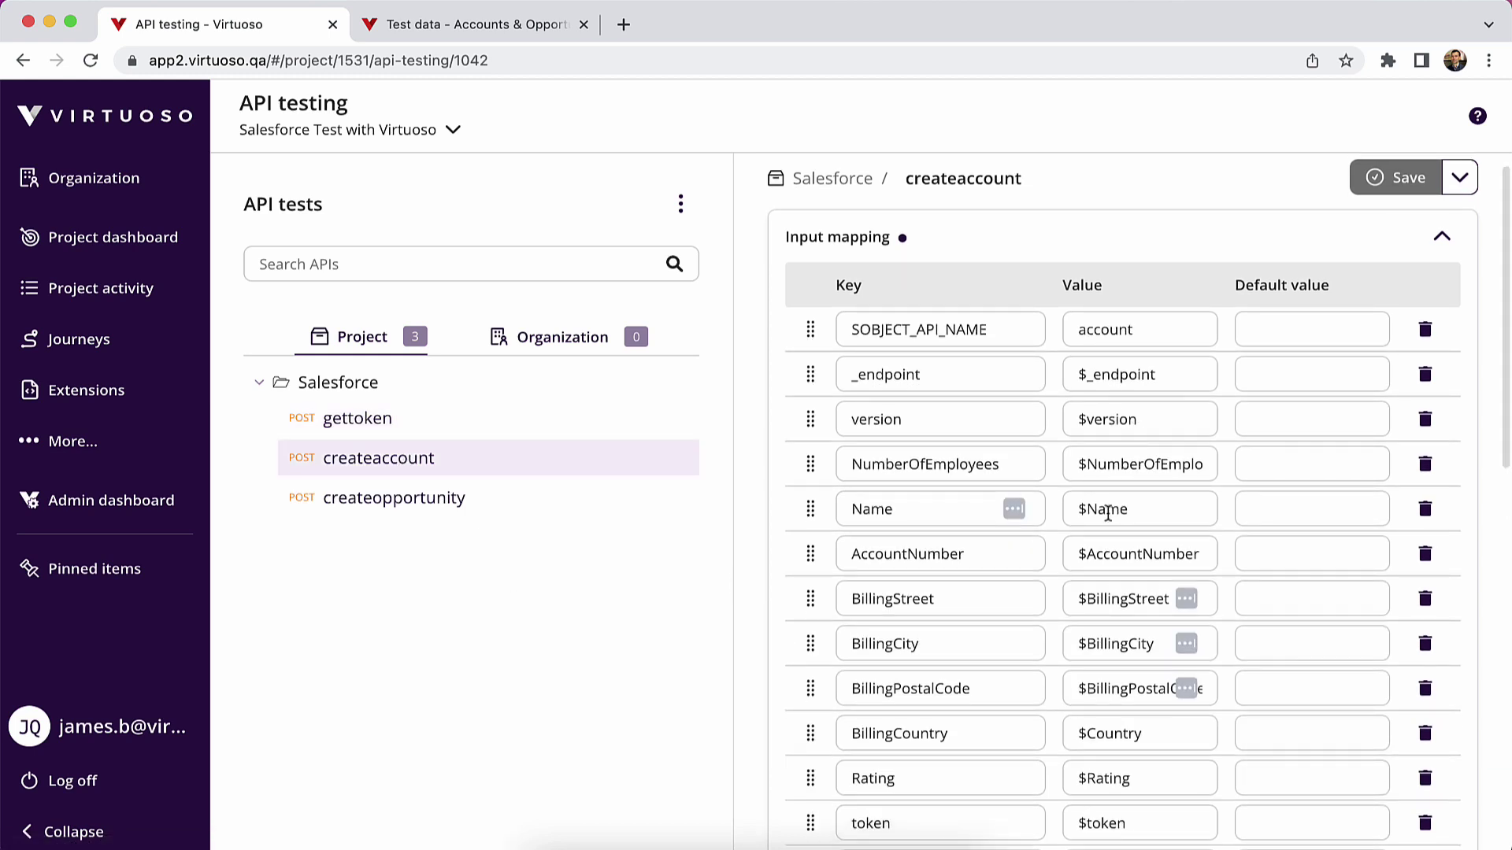
scroll(1108, 574, down, 3)
scroll(1108, 573, down, 4)
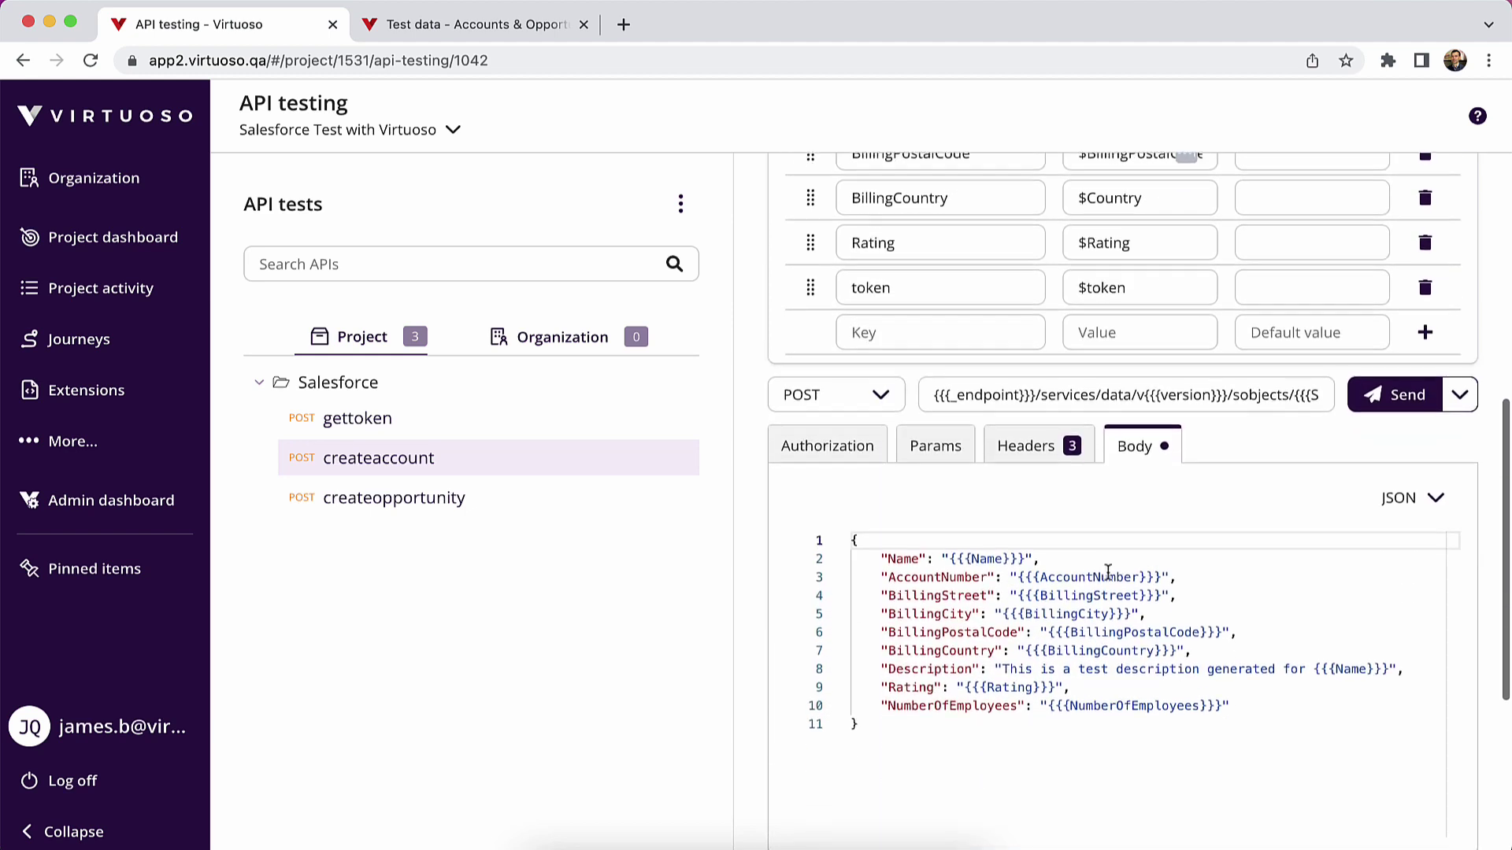
click(828, 446)
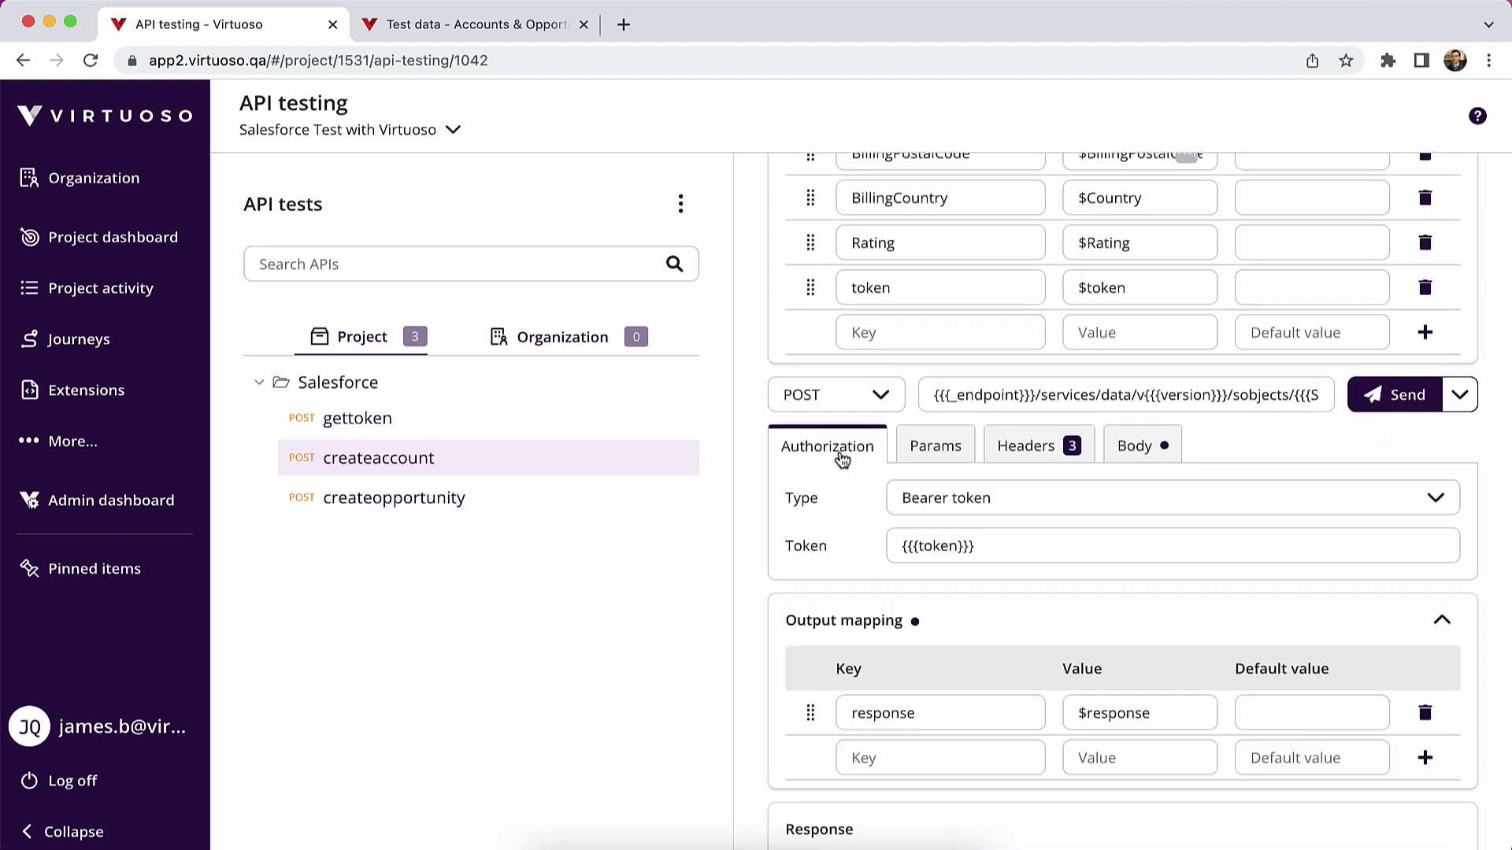
- Compare the createopportunity and createaccount tests, opening and dismissing createopportunity's options
scroll(980, 532, down, 1)
click(426, 498)
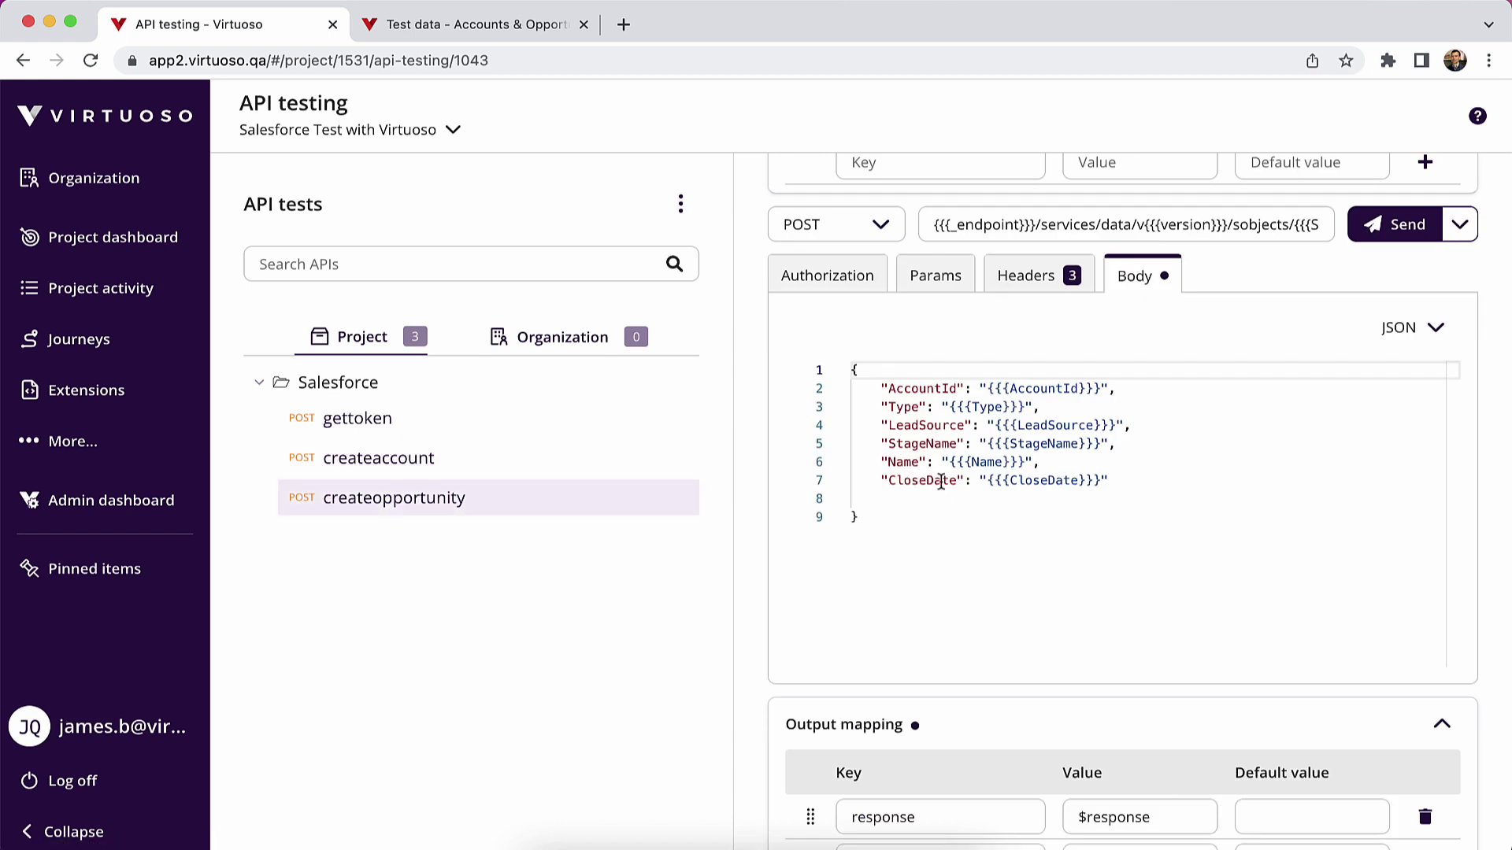
click(459, 461)
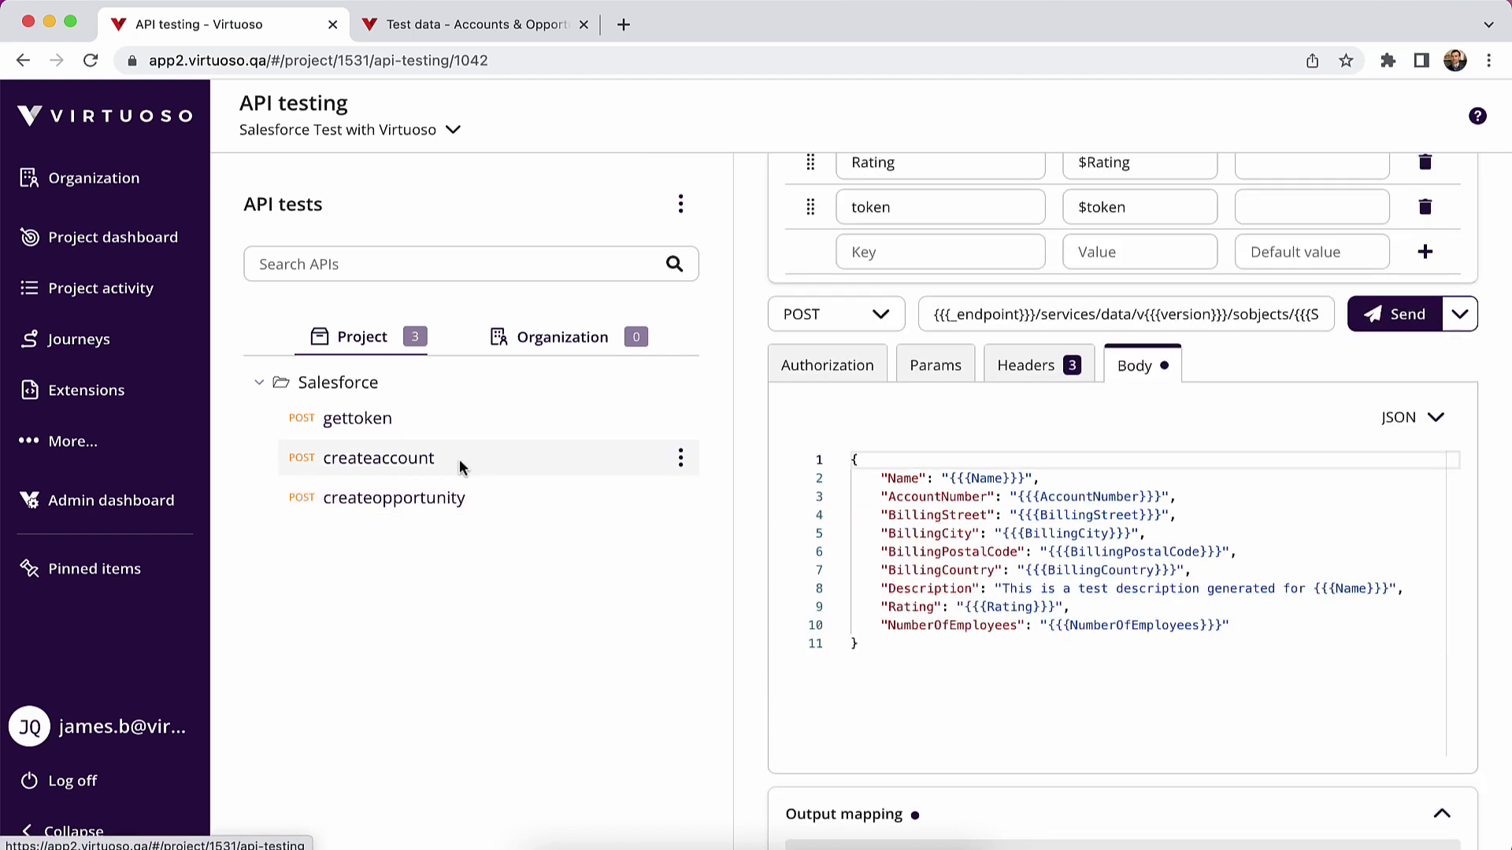
click(425, 508)
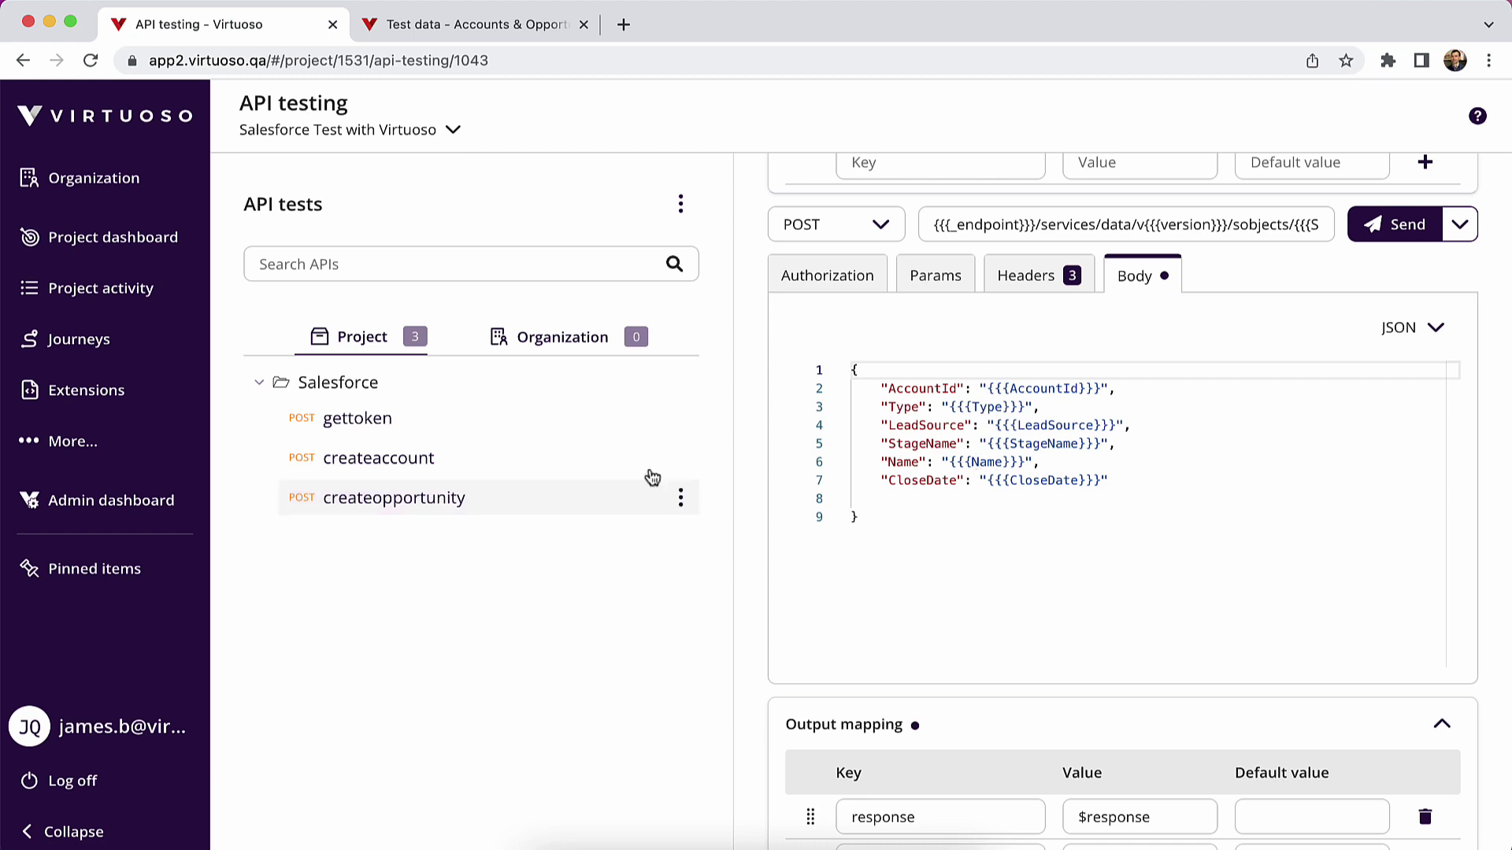
click(422, 461)
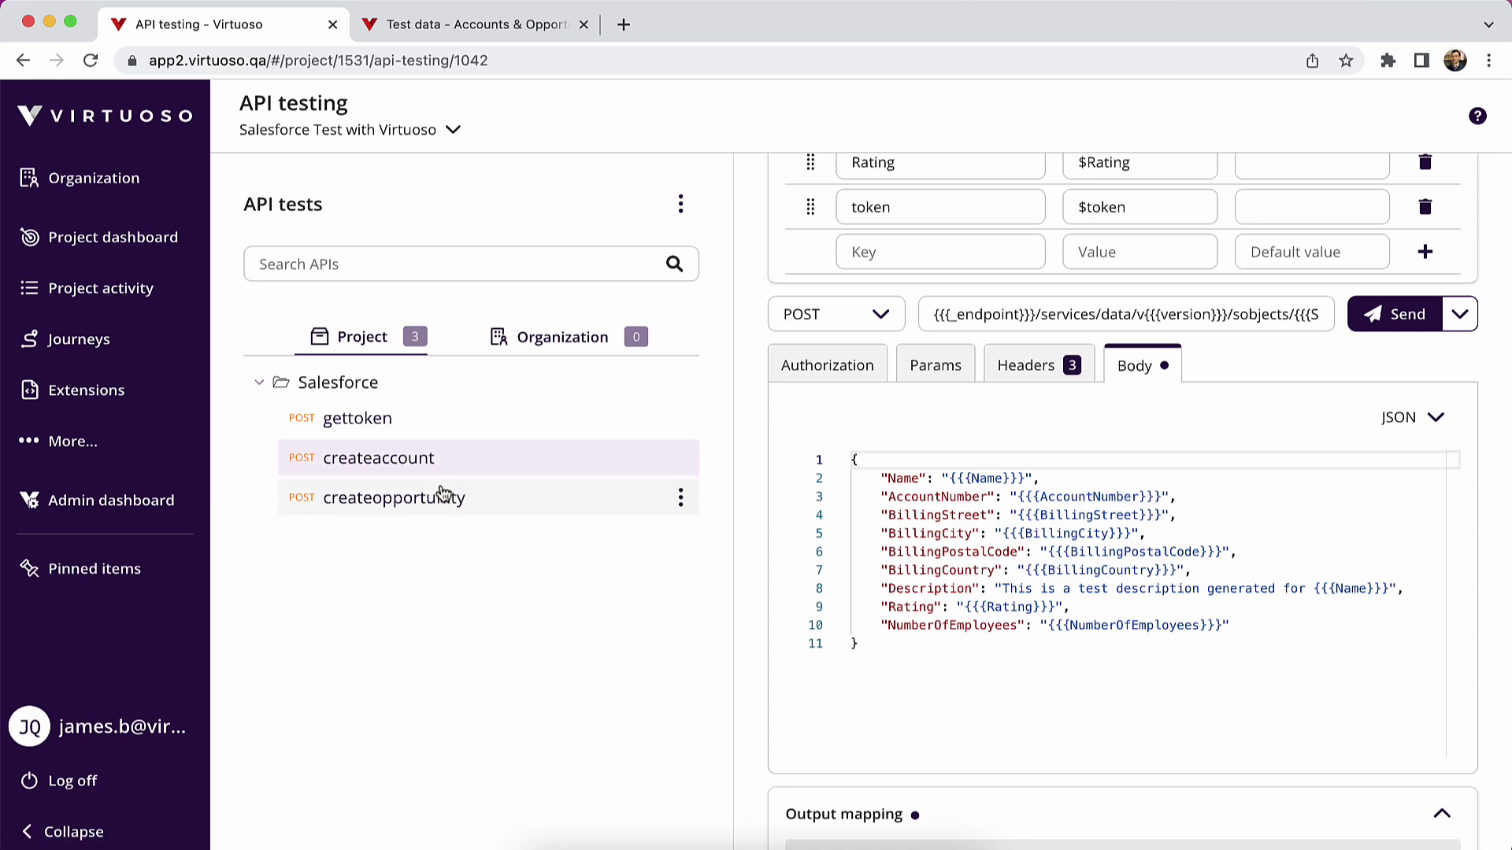
click(681, 498)
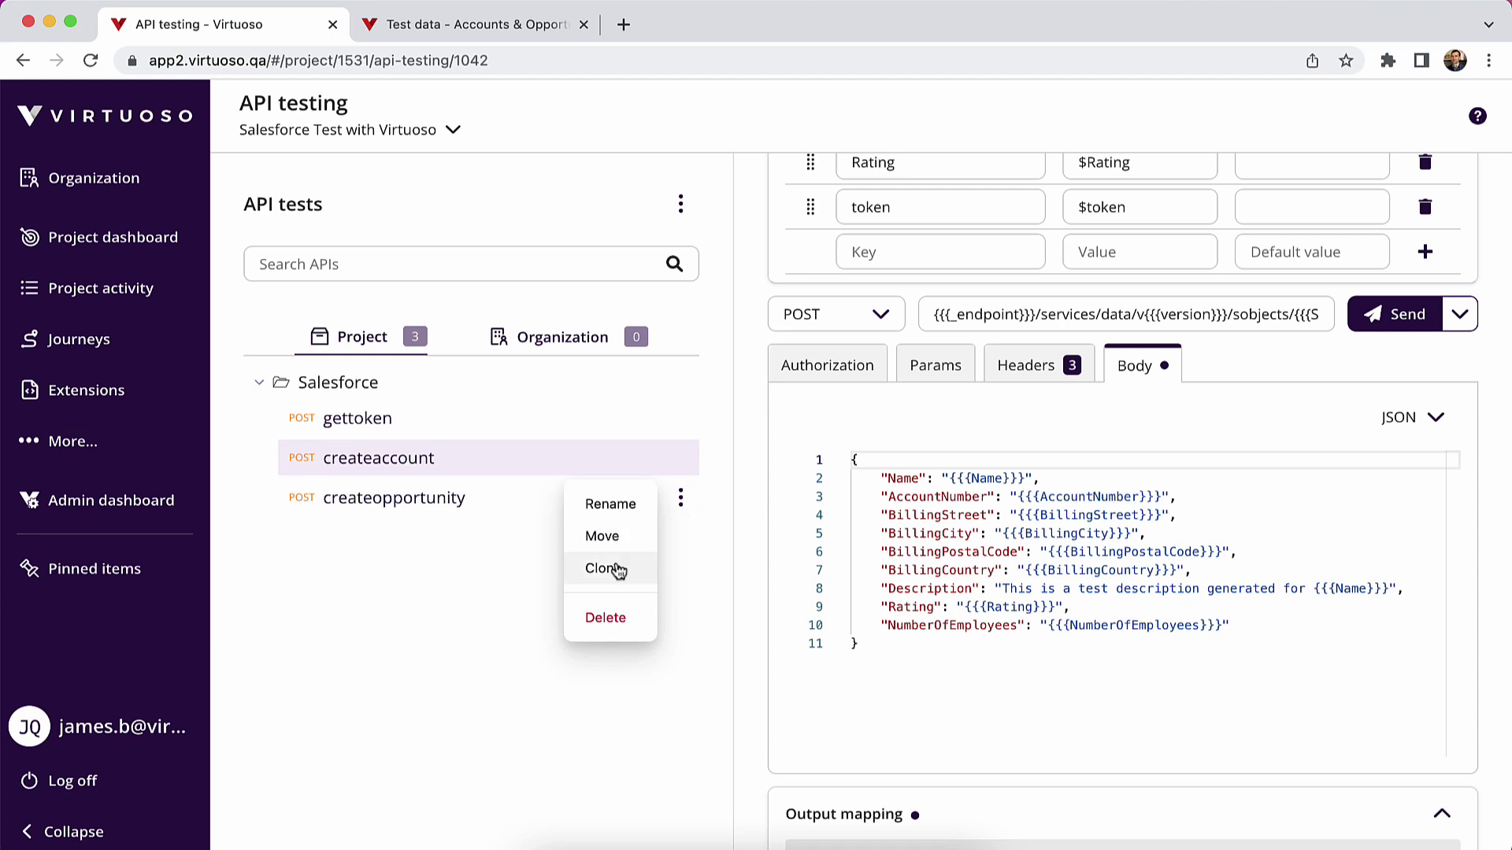
click(465, 602)
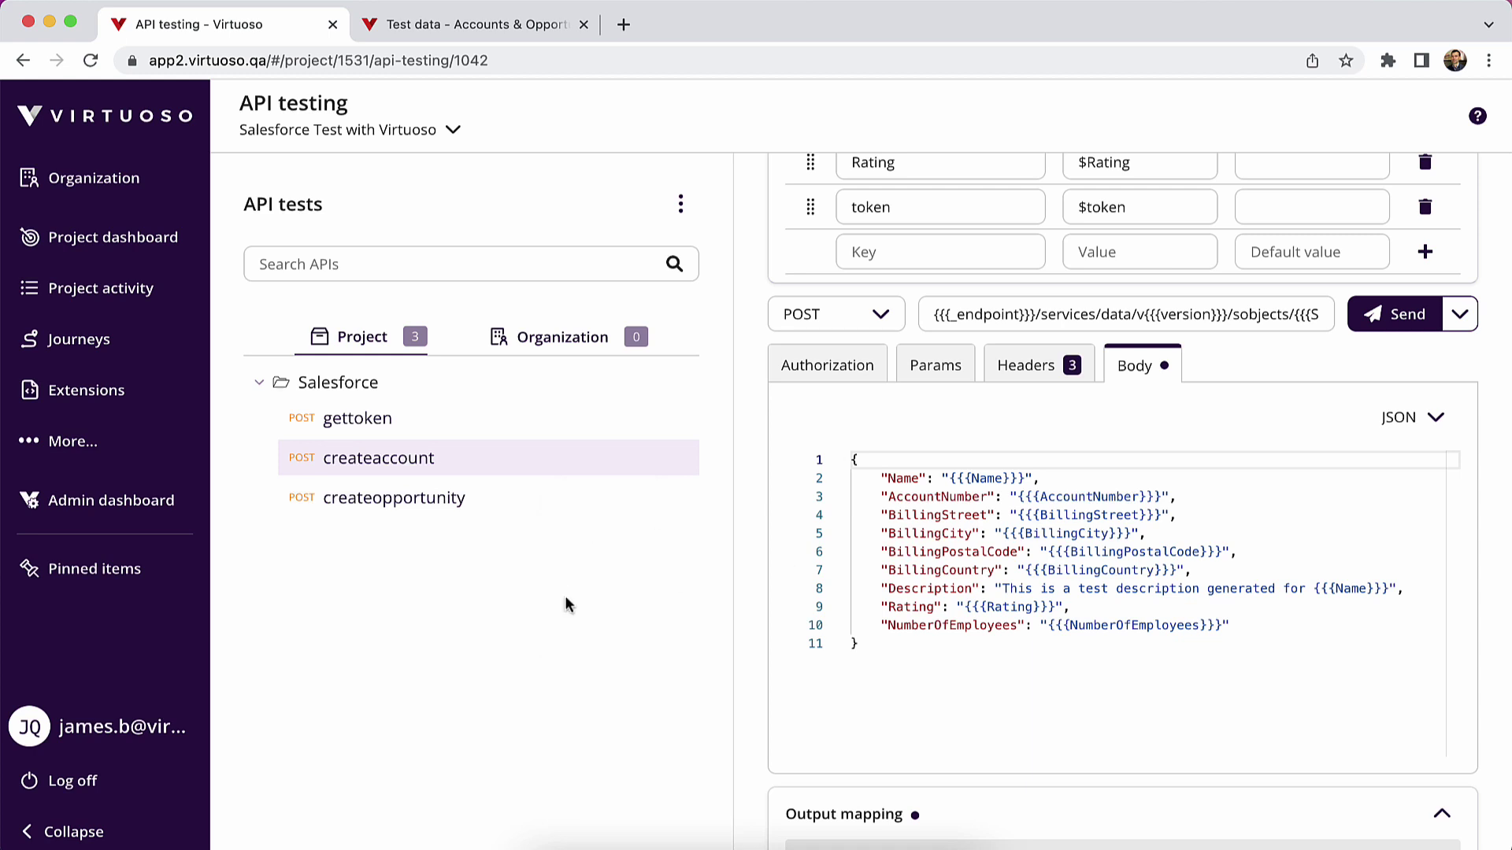
- Reopen Journey 3 from the goal, stop live authoring and start a fresh session
click(91, 238)
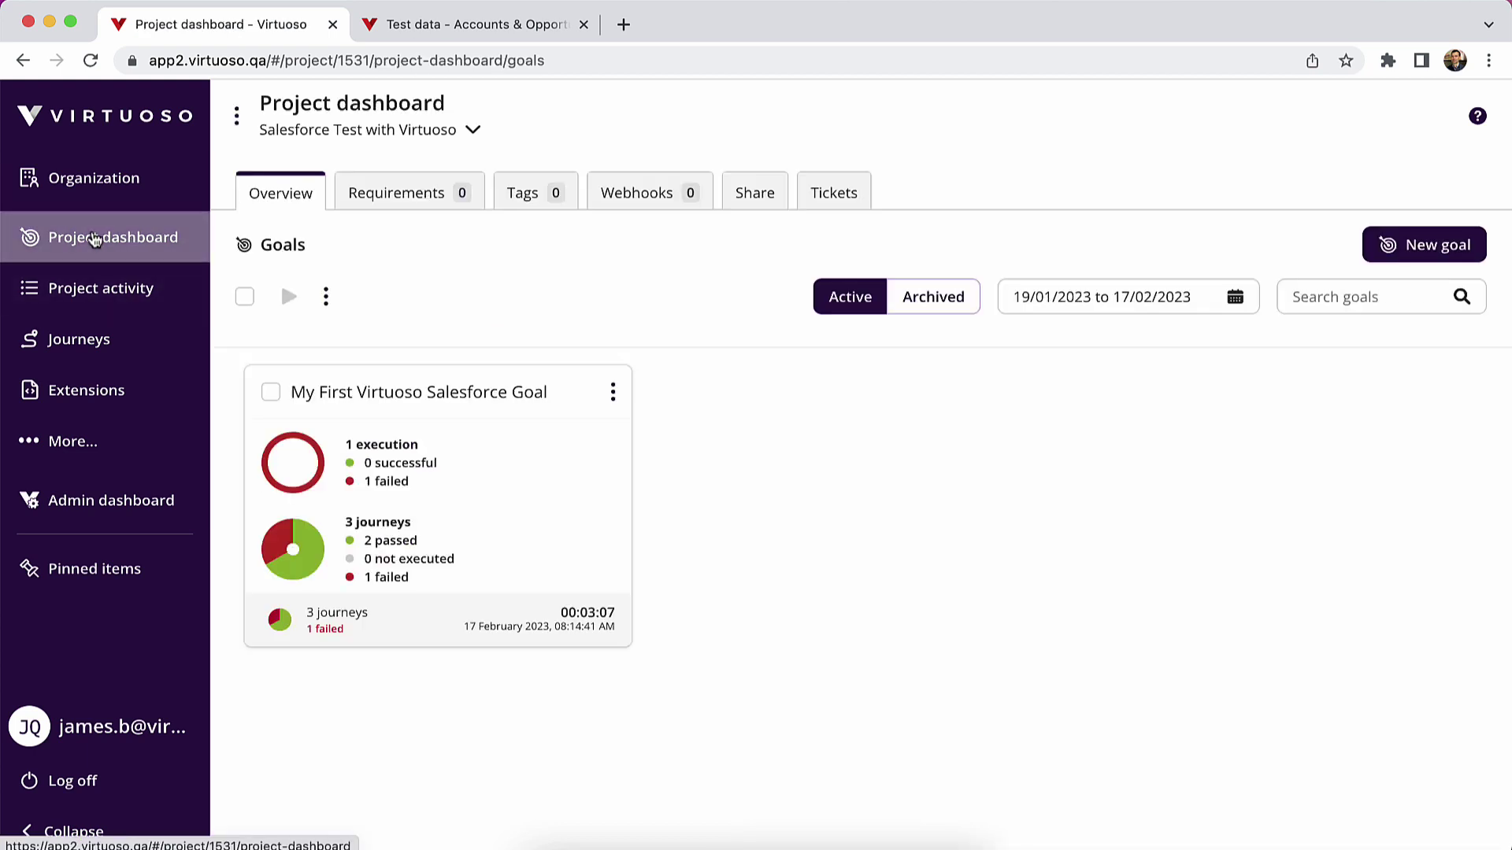
click(430, 395)
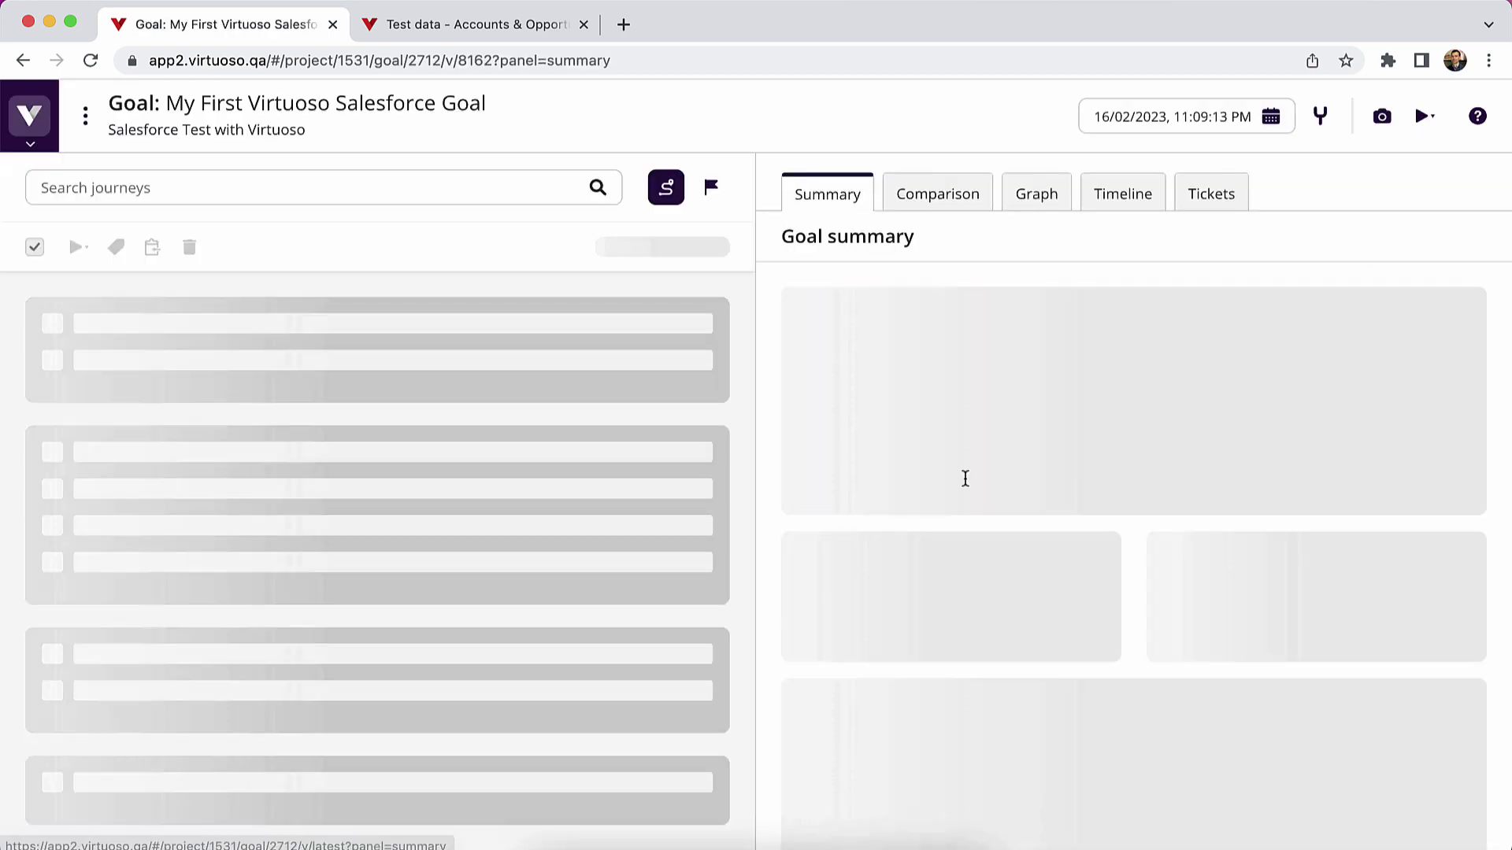
click(505, 471)
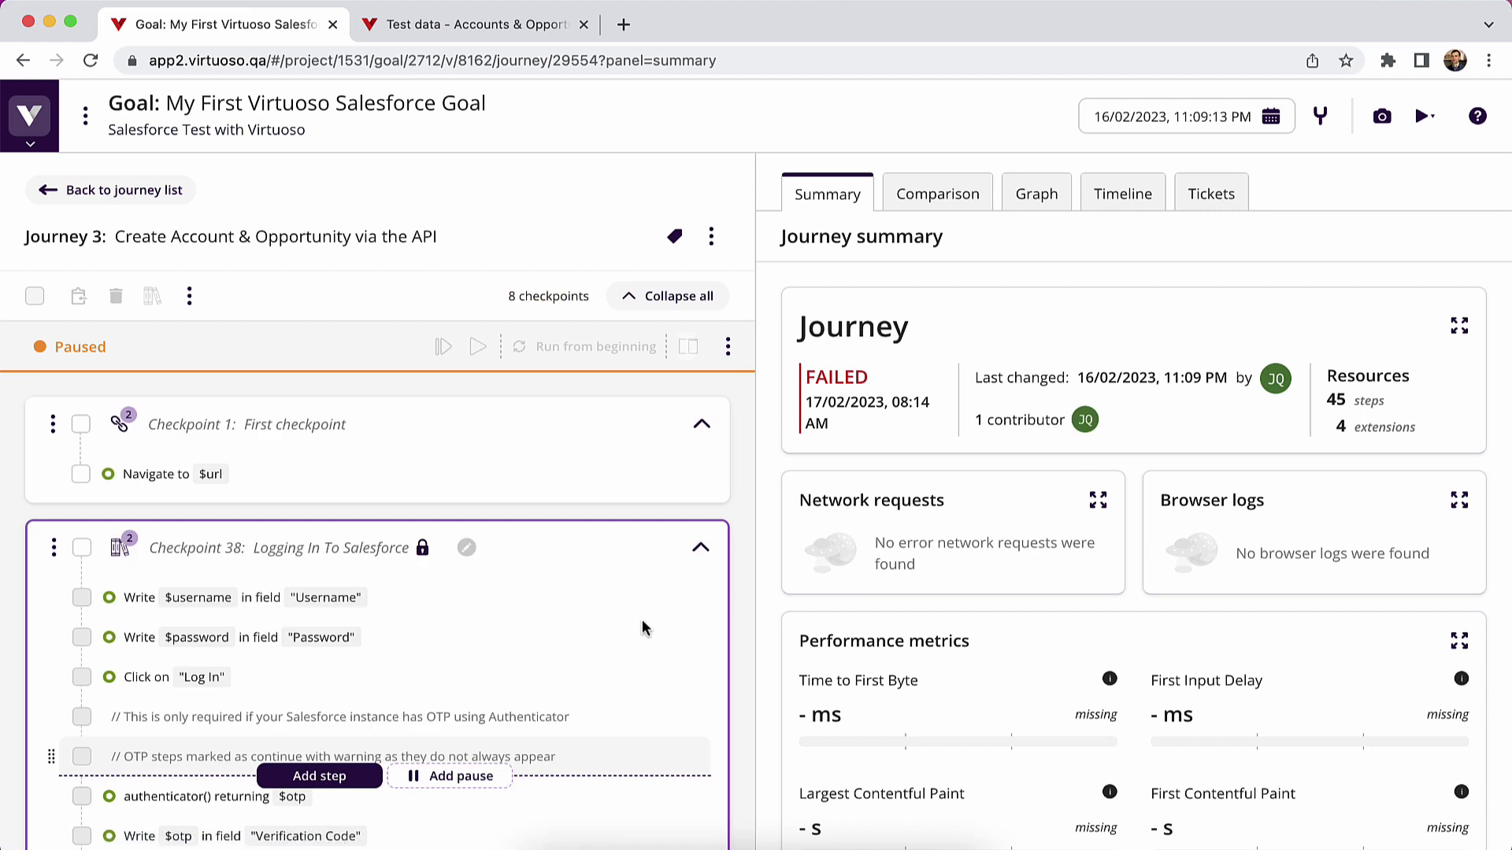
click(728, 346)
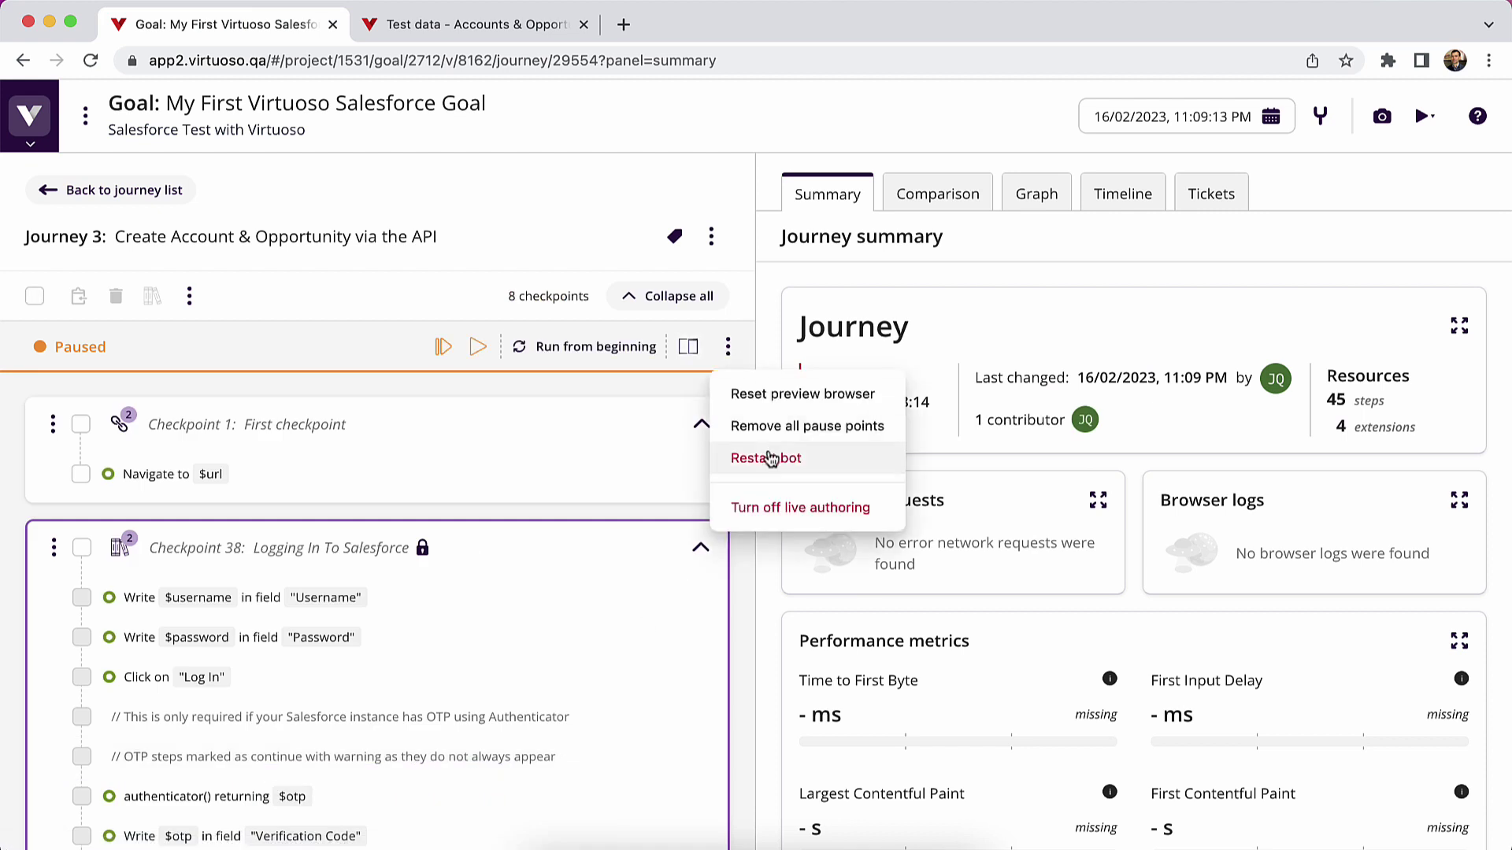
click(788, 504)
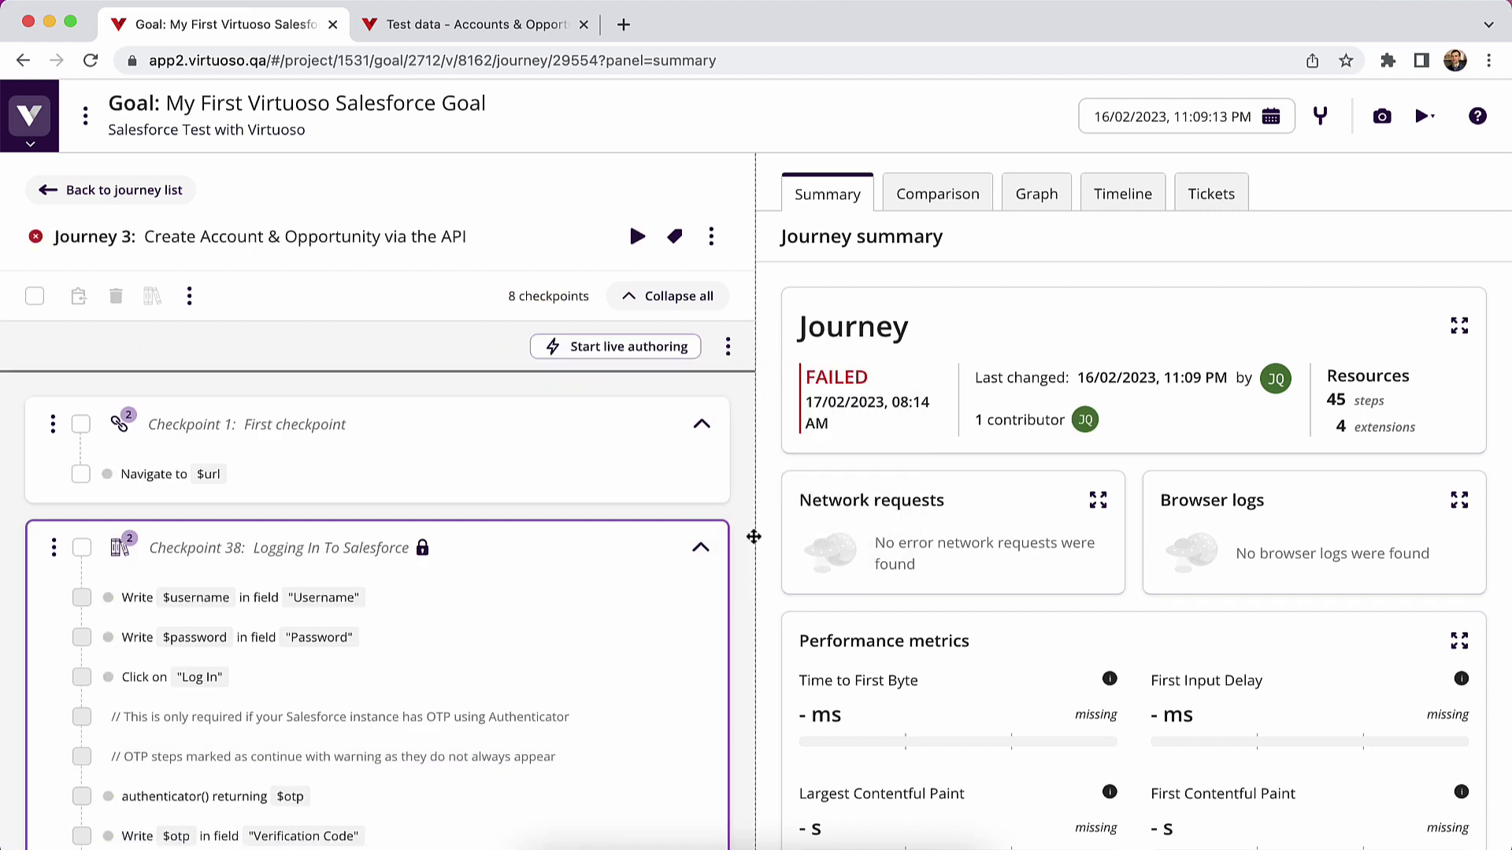
click(642, 347)
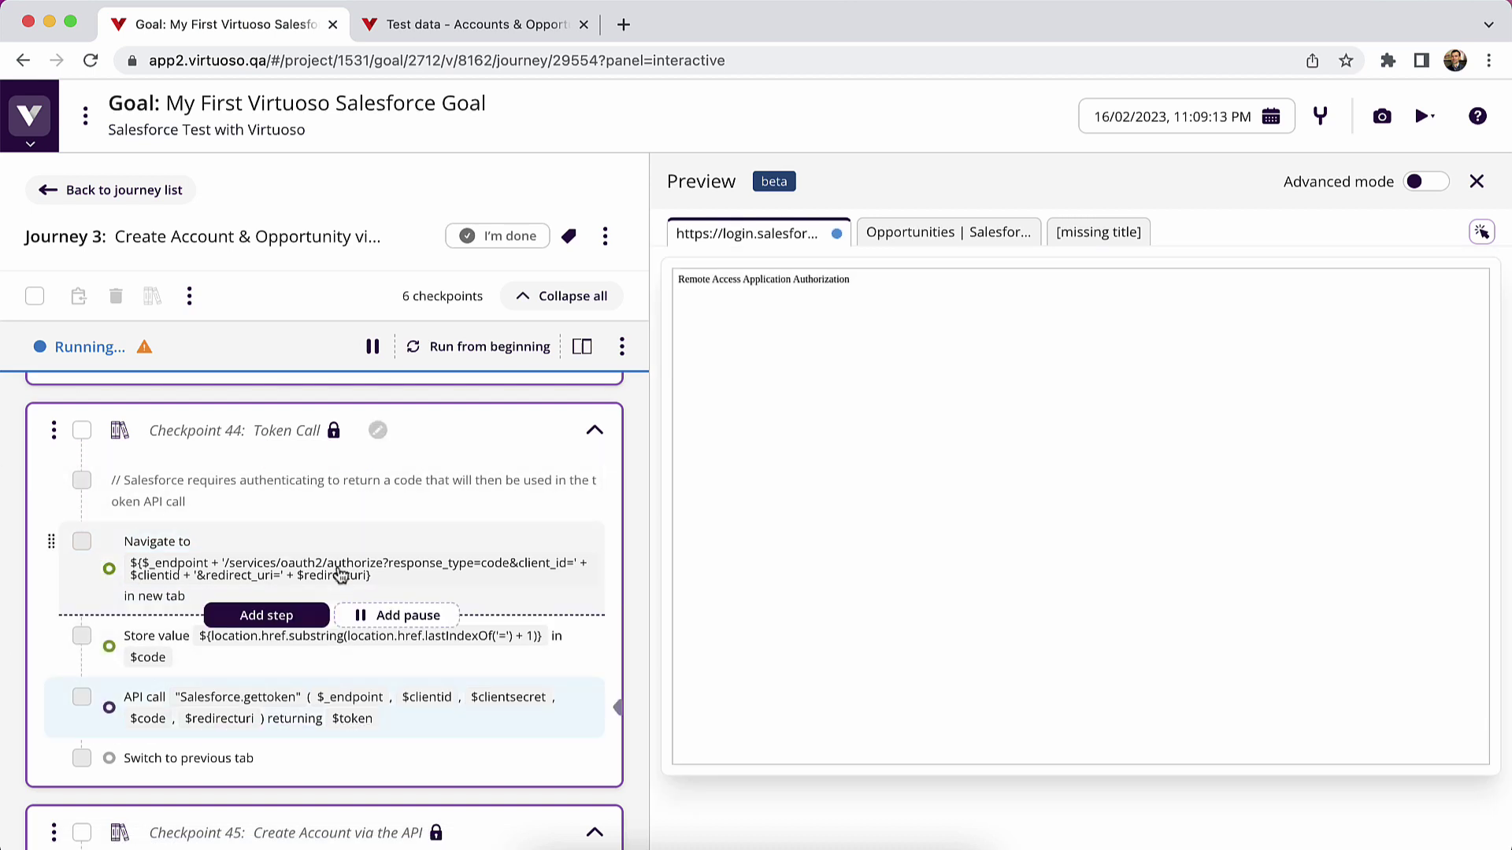
scroll(340, 576, down, 10)
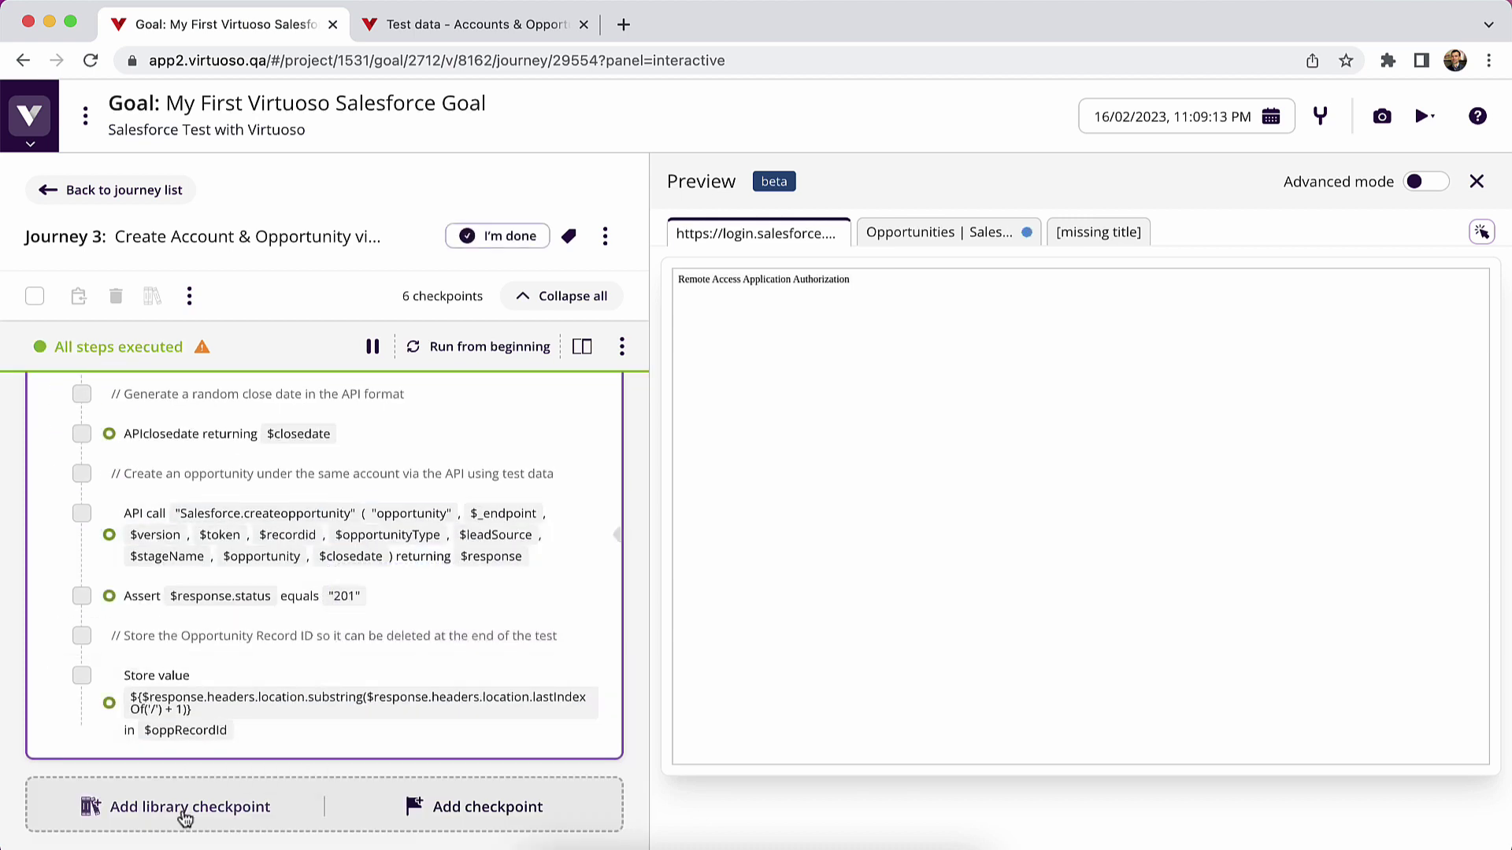
click(179, 805)
click(243, 517)
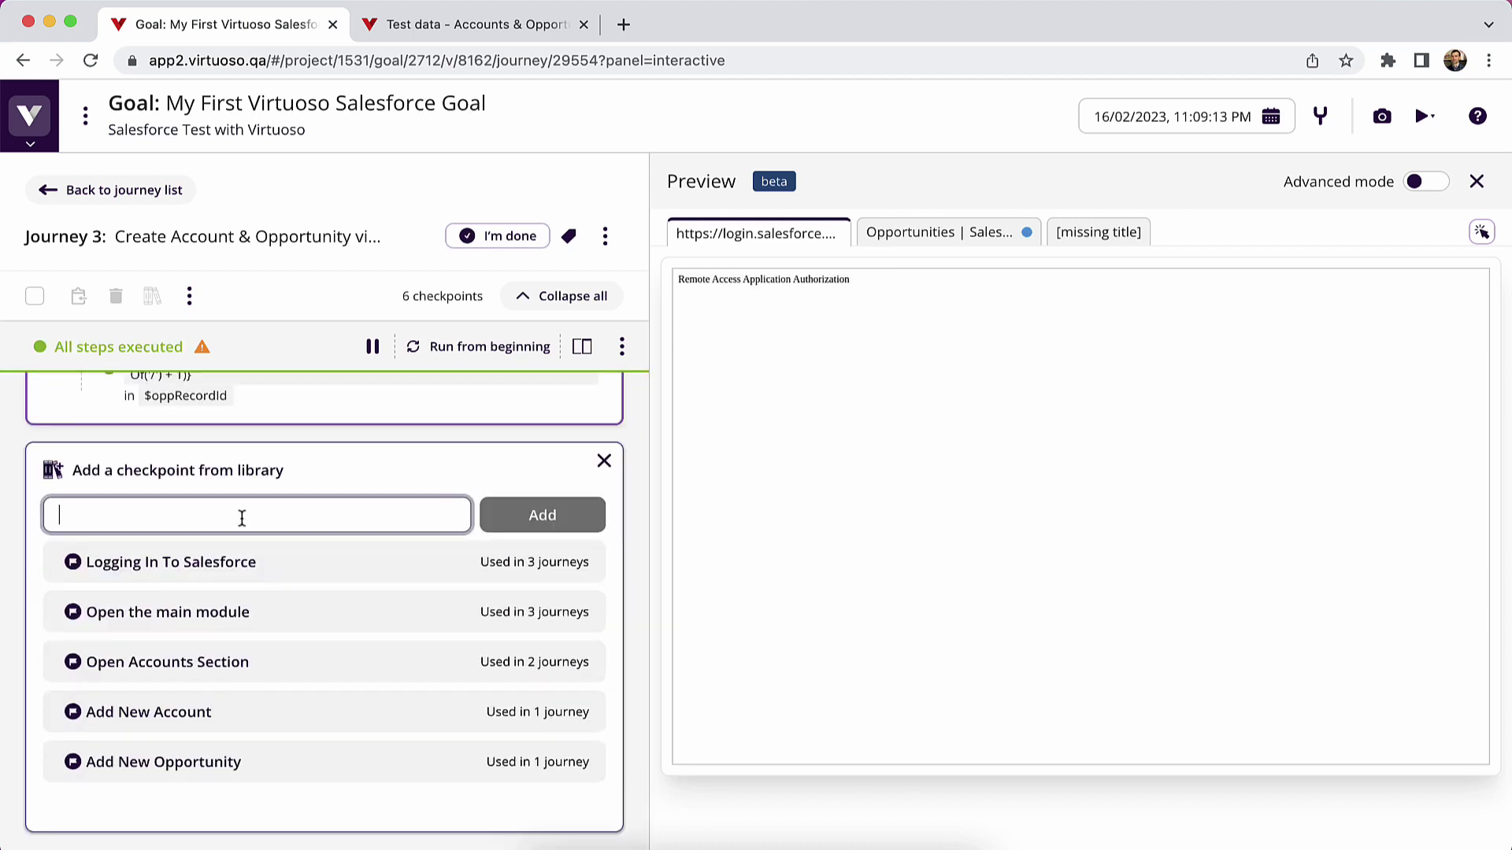
text(token)
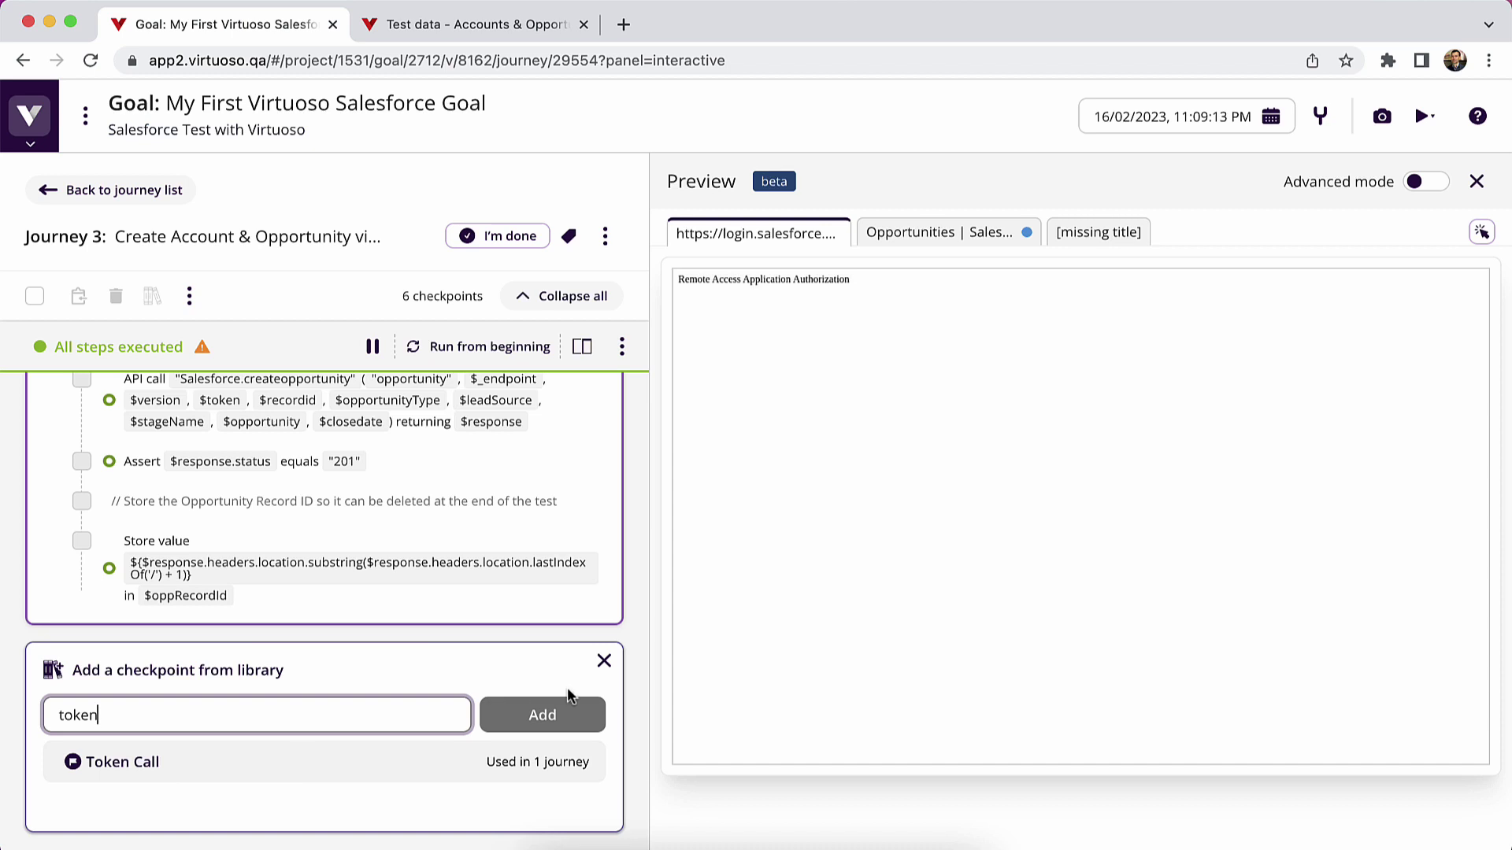
click(604, 667)
scroll(601, 616, up, 10)
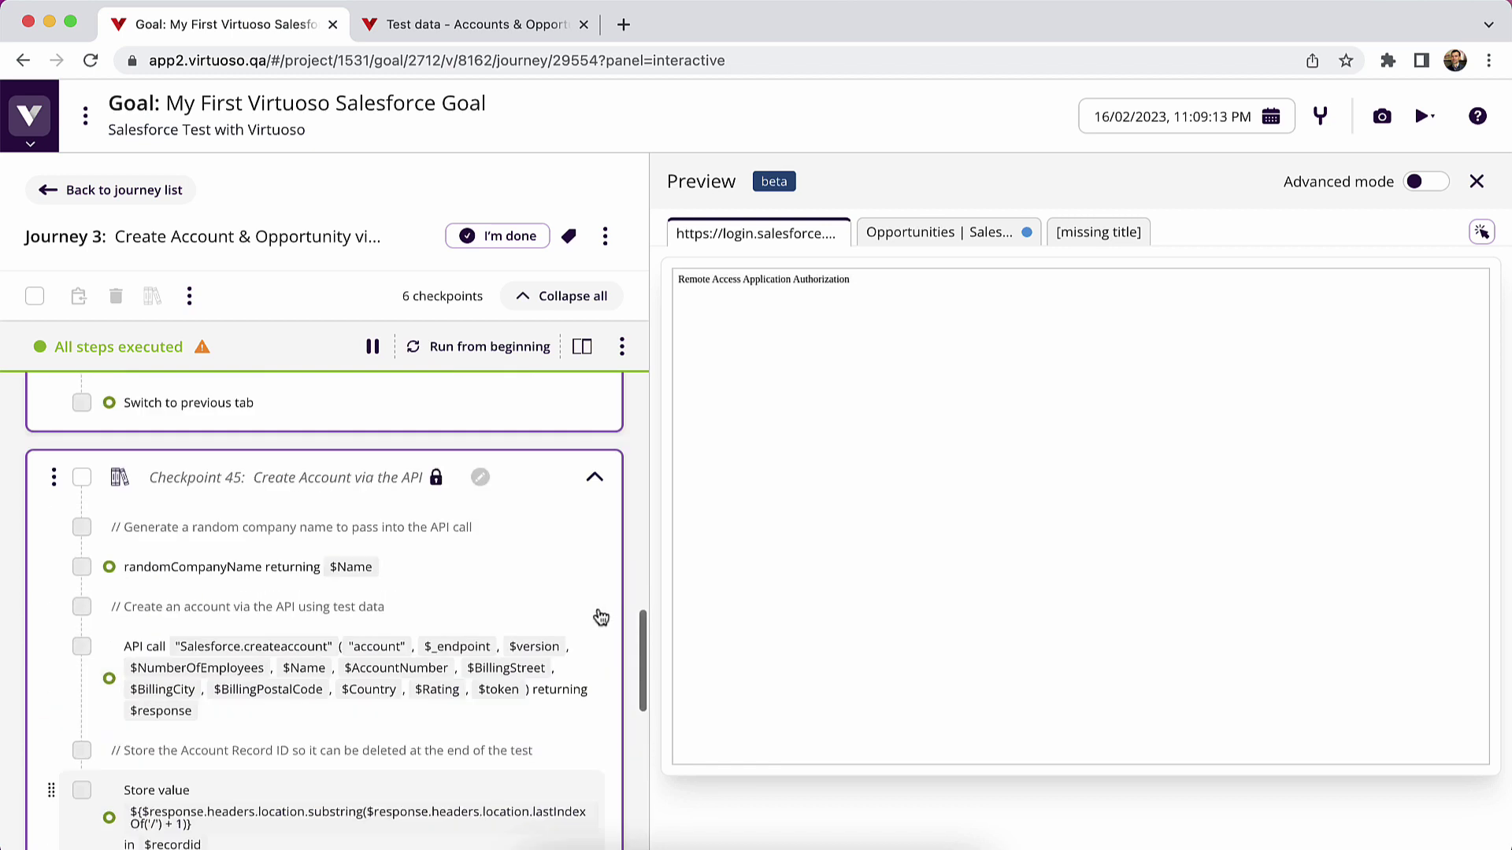
mouse_move(547, 581)
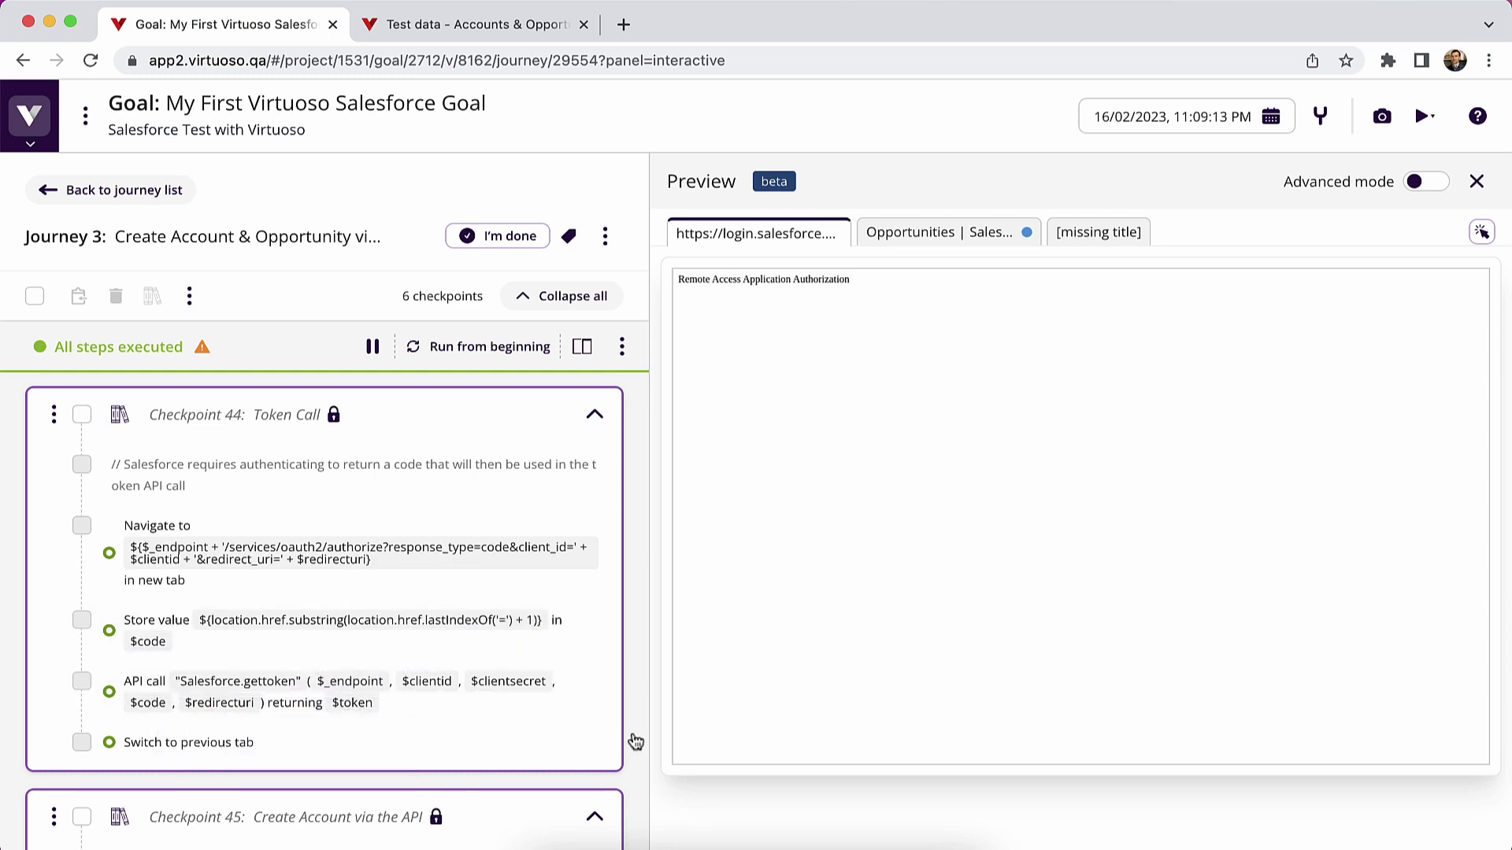
- Open the Salesforce.gettoken step's details and check its side effects for the returned token
click(404, 704)
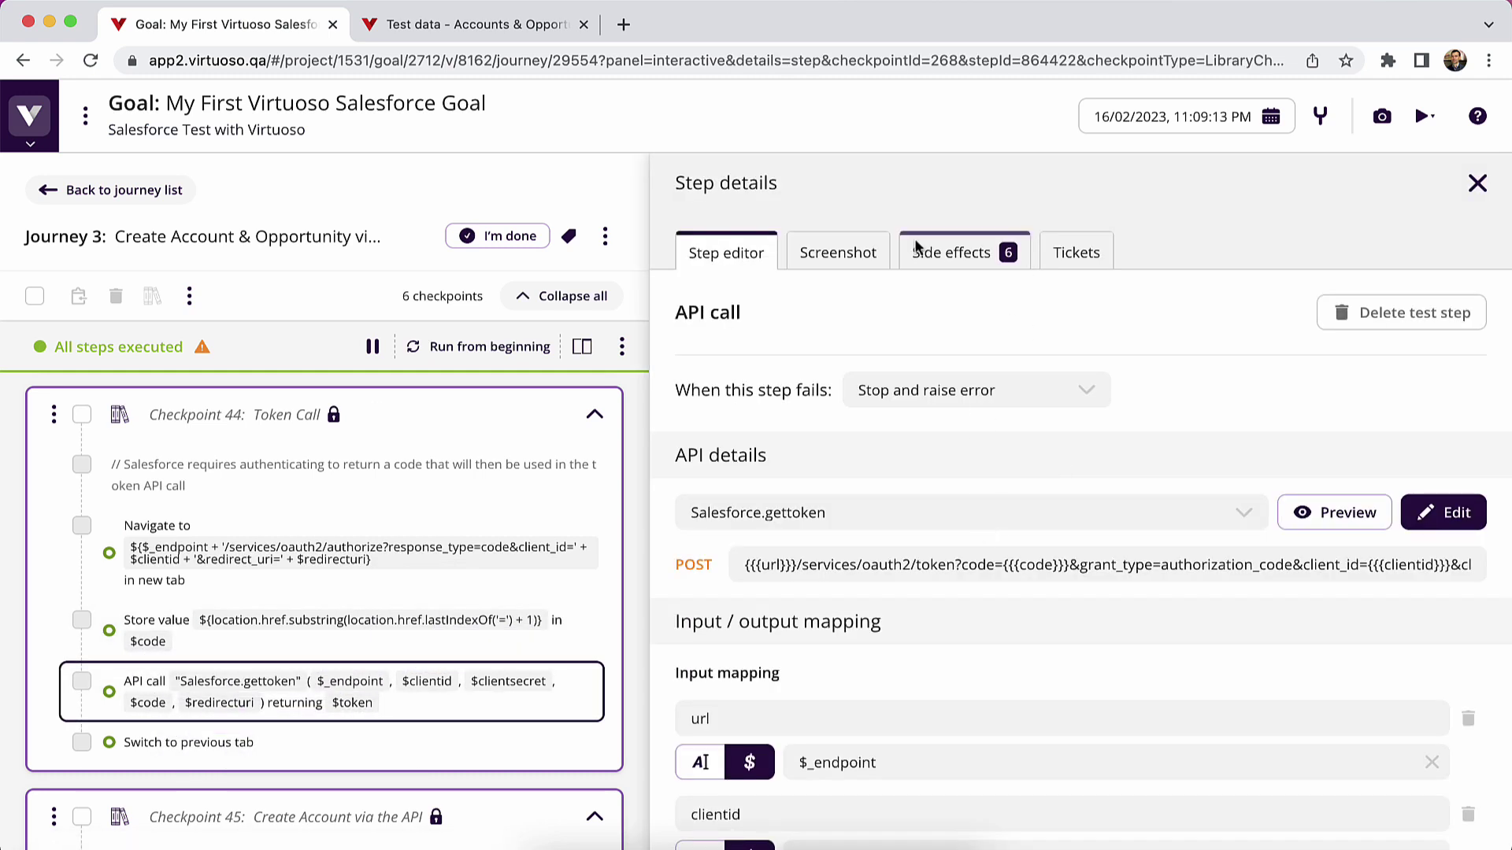
click(871, 253)
click(914, 252)
drag(910, 632, 1249, 657)
scroll(422, 618, down, 5)
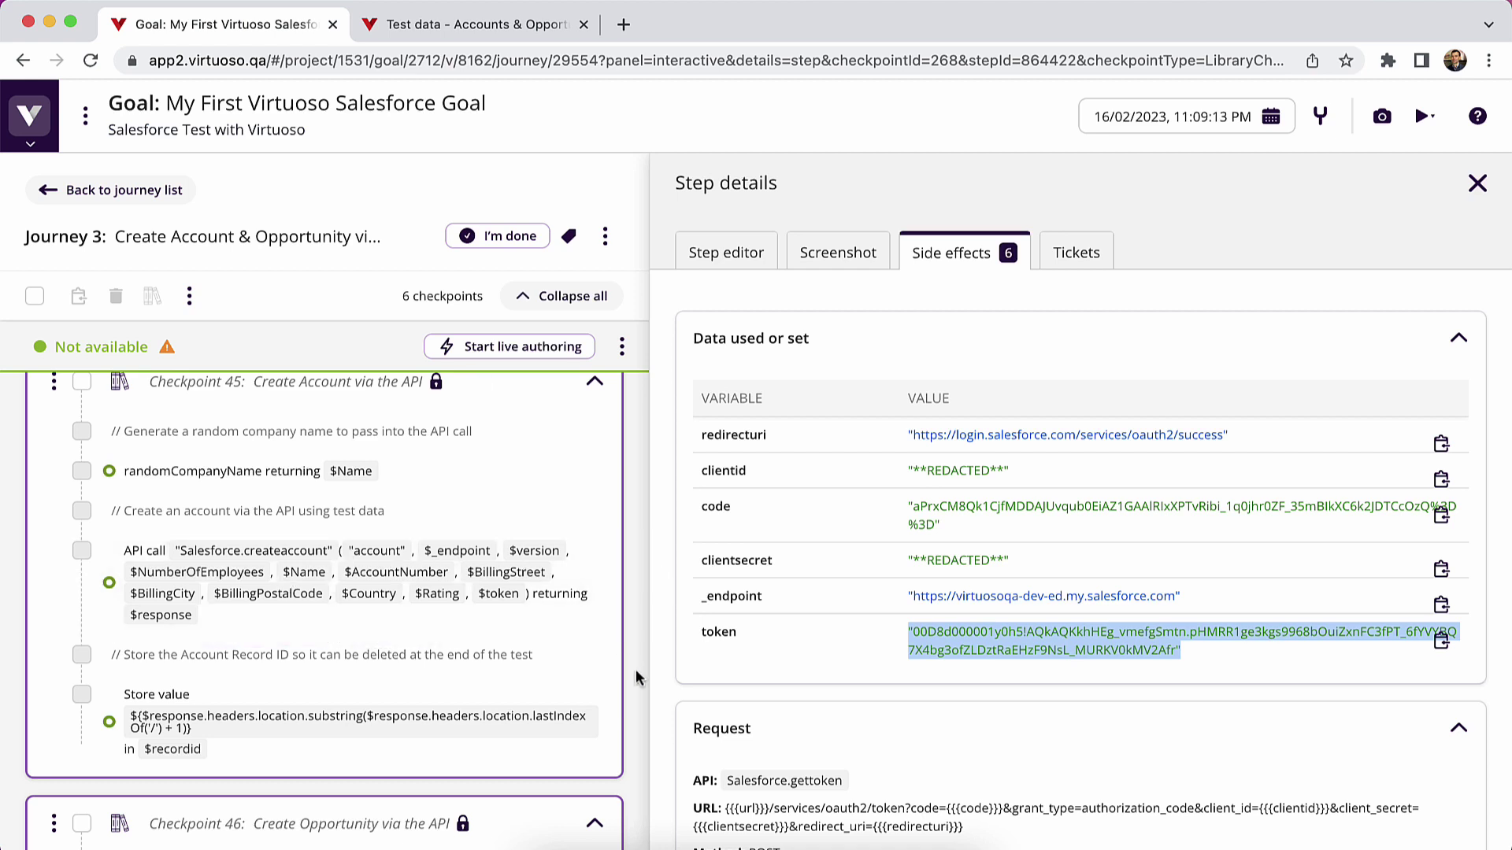
scroll(419, 581, down, 3)
- Inspect the stored account ID, create-opportunity call, and stored opportunity ID steps
click(414, 587)
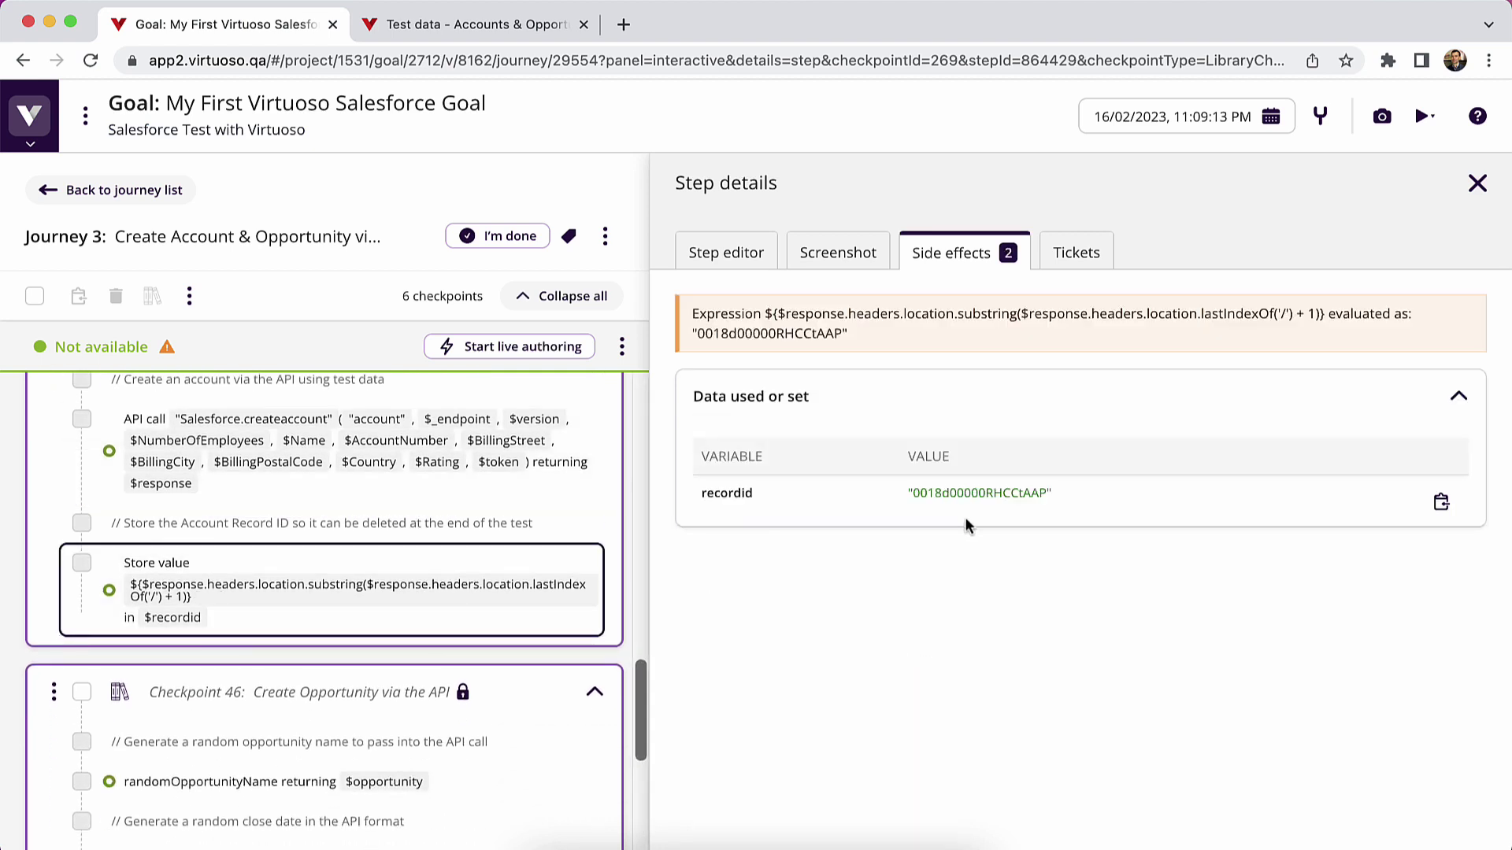
scroll(419, 549, down, 5)
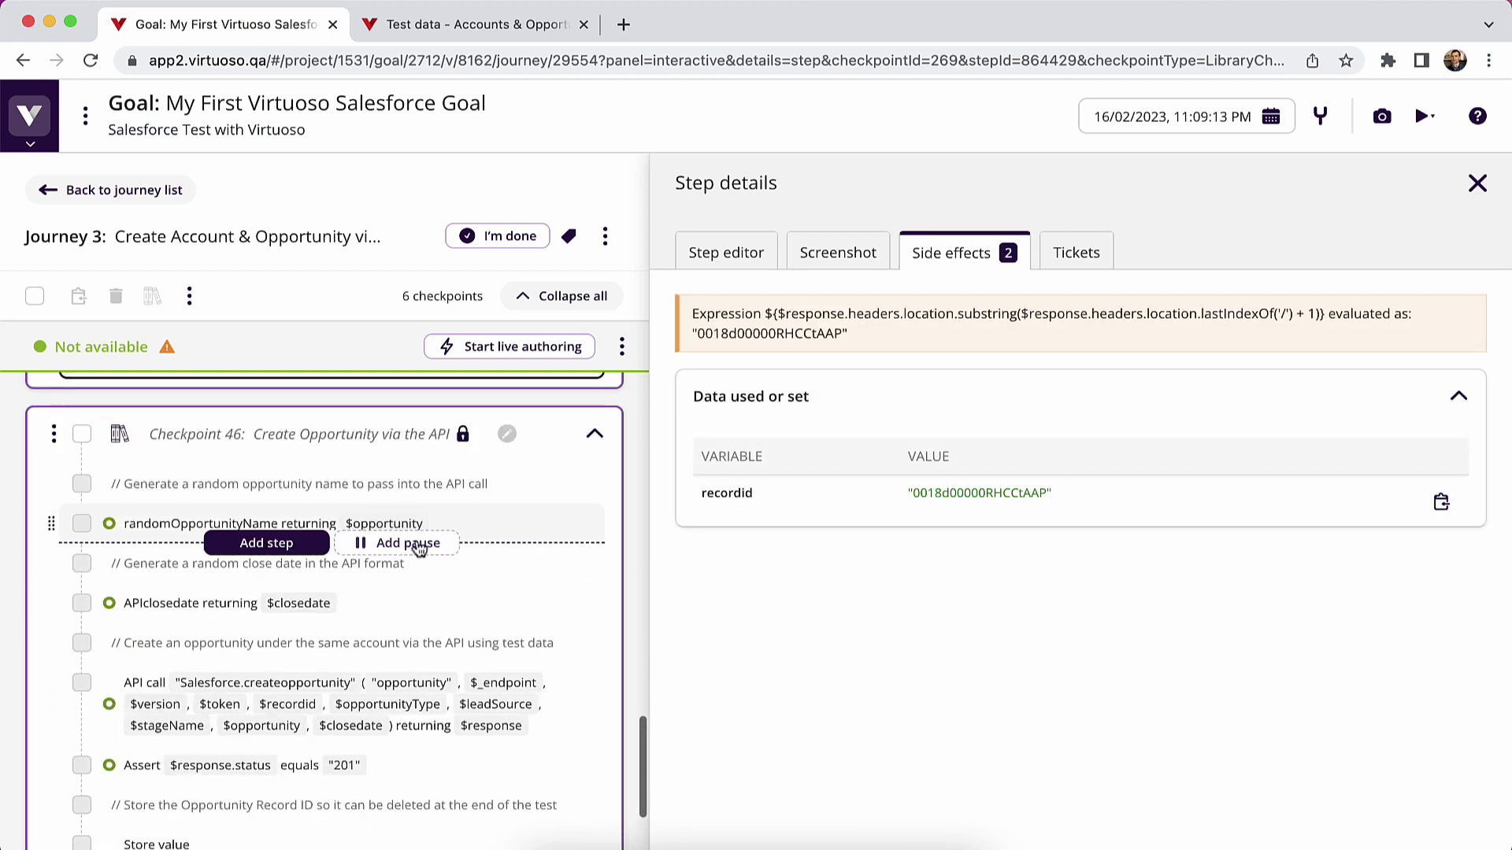
click(186, 703)
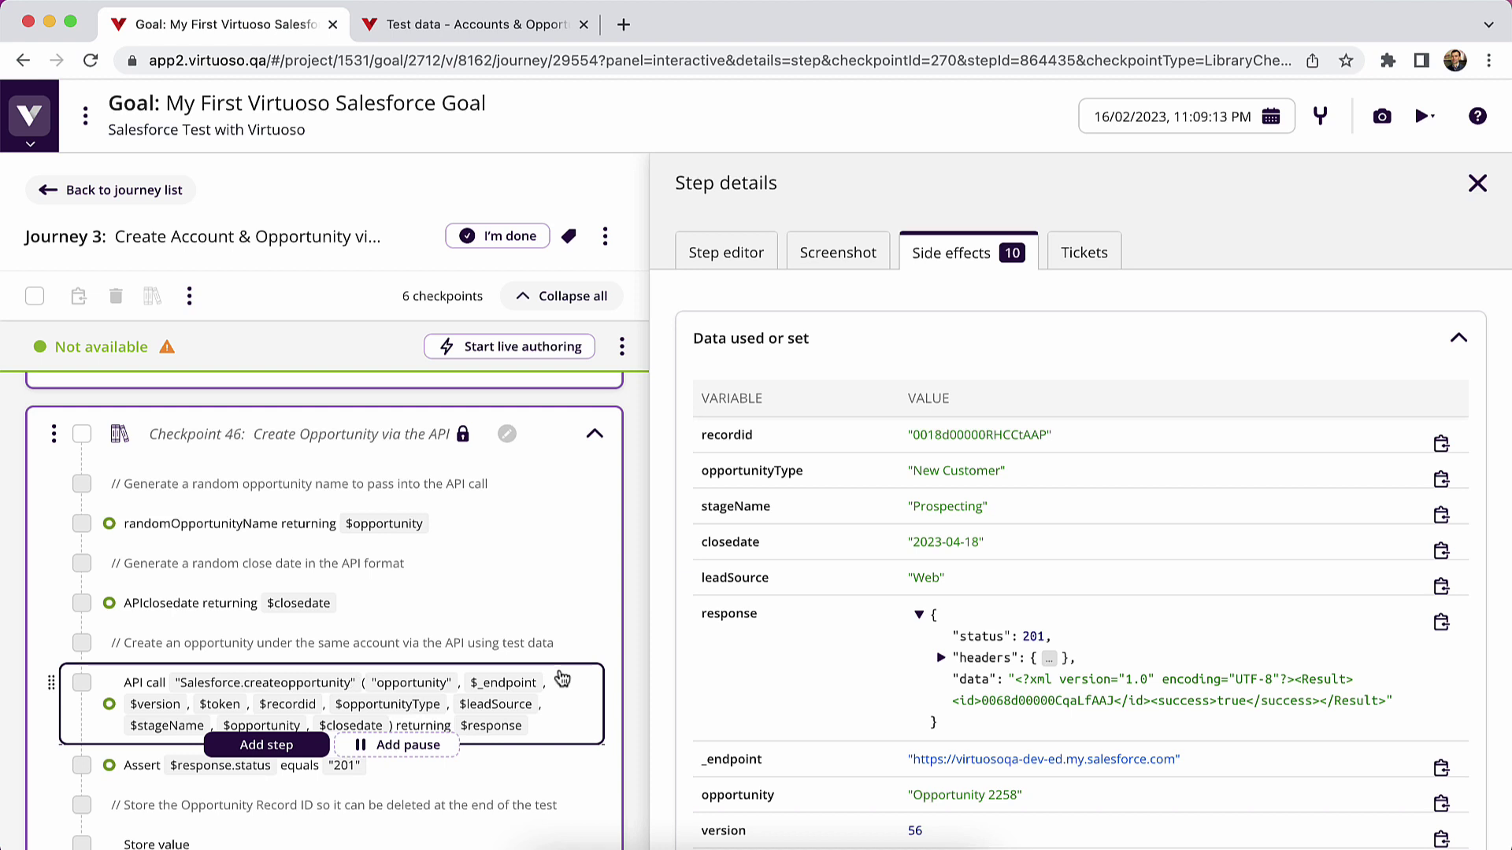
scroll(556, 678, down, 3)
click(189, 713)
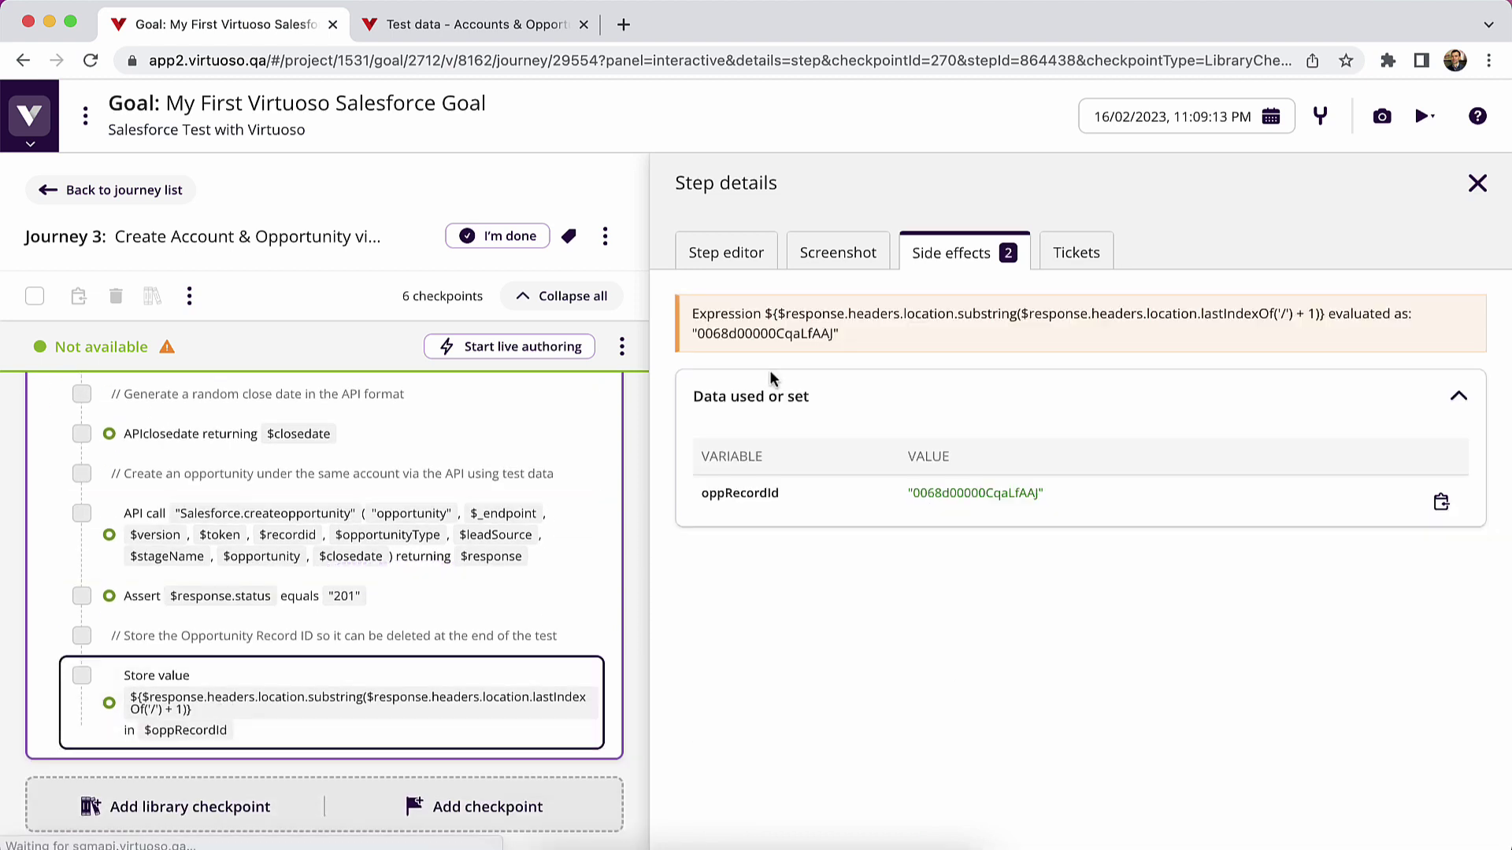
- View the final step's screenshot showing Opportunity 7565 in Prospecting, closing 18/04/2023
click(855, 266)
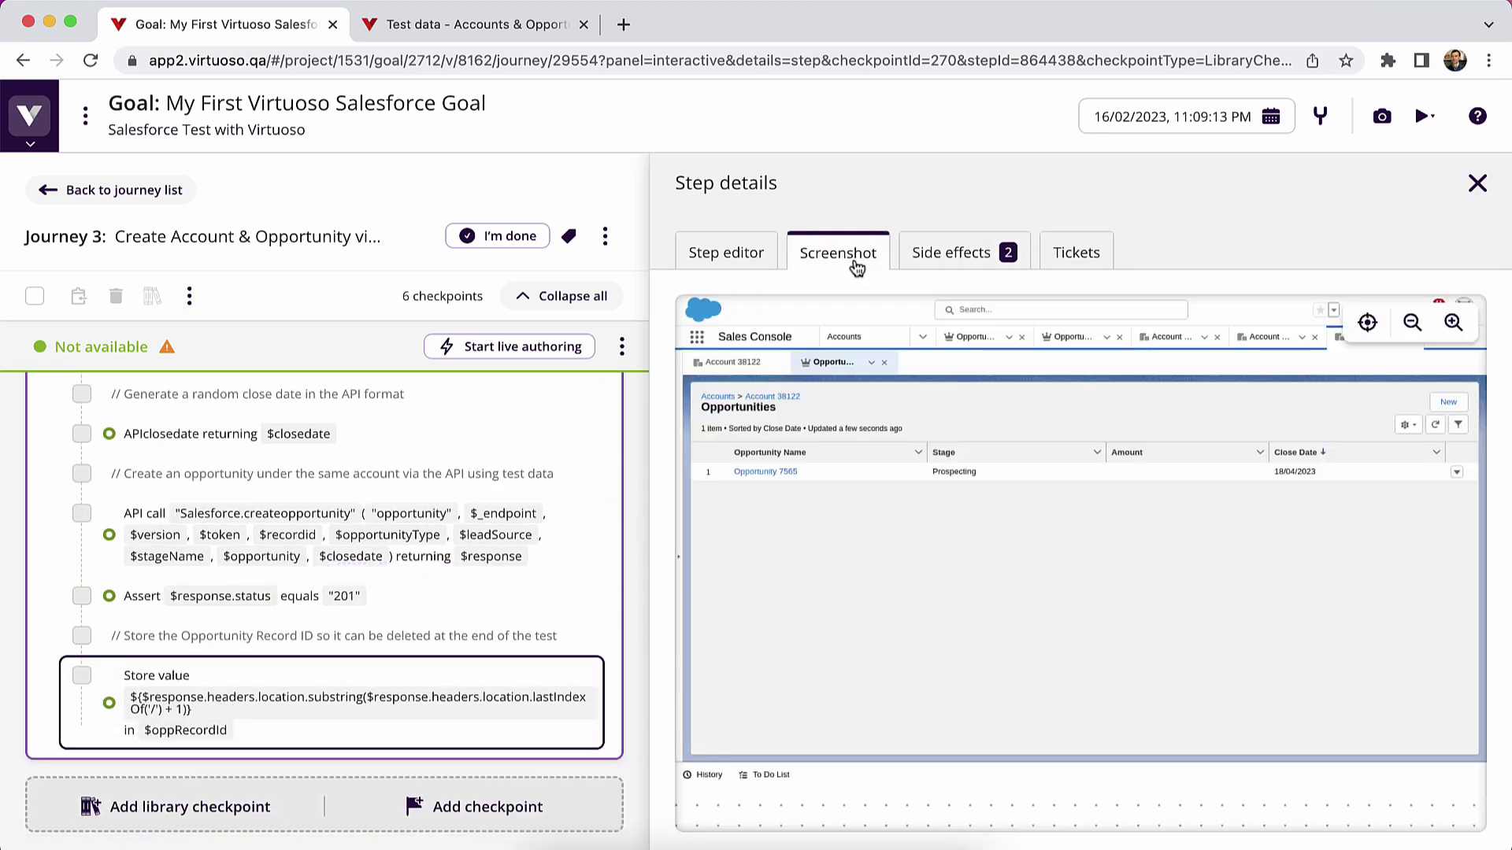
scroll(504, 575, up, 2)
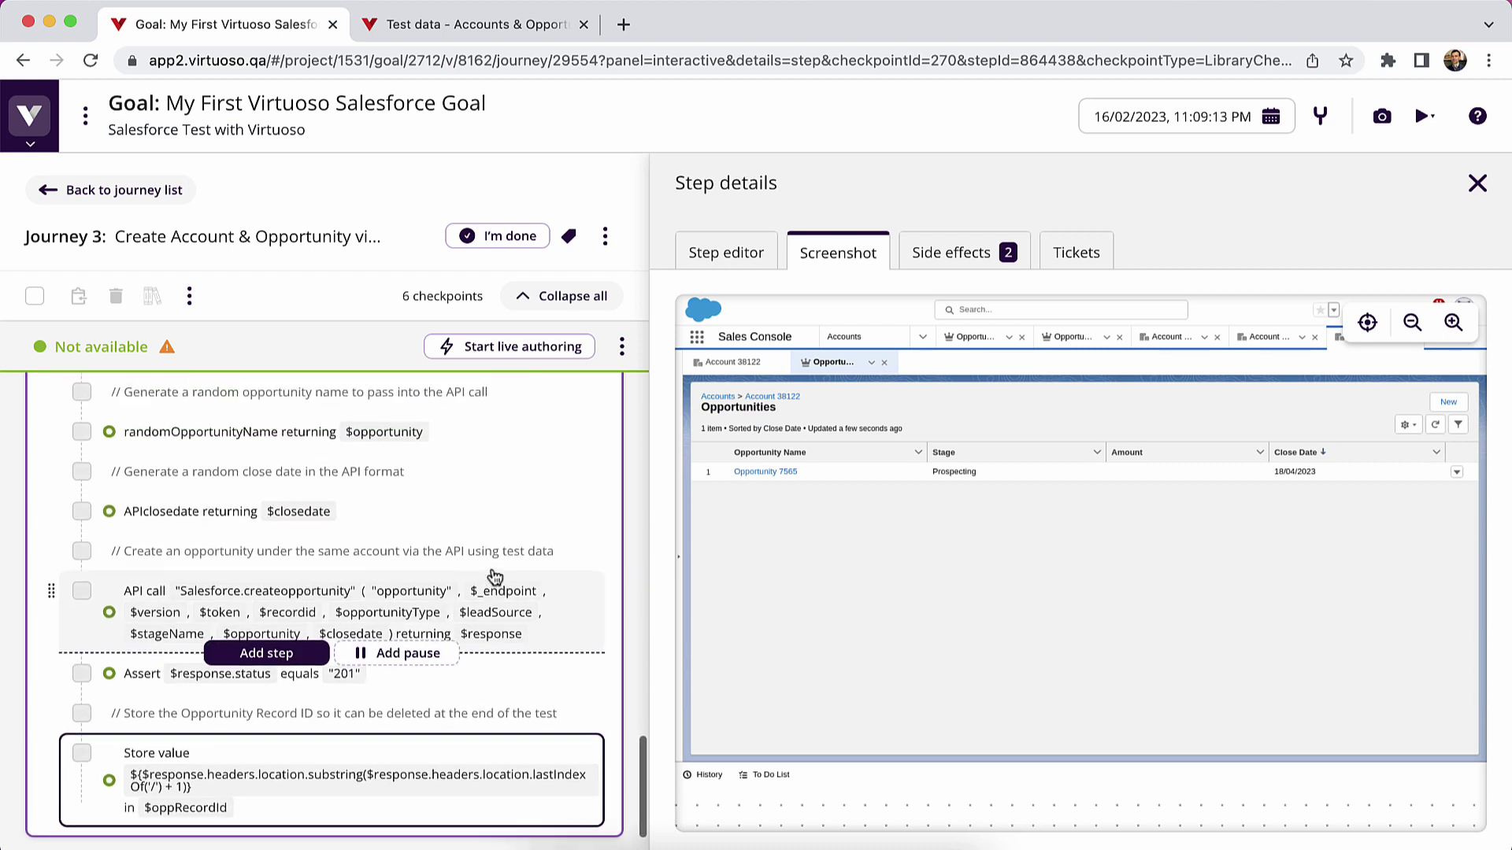
scroll(494, 579, down, 2)
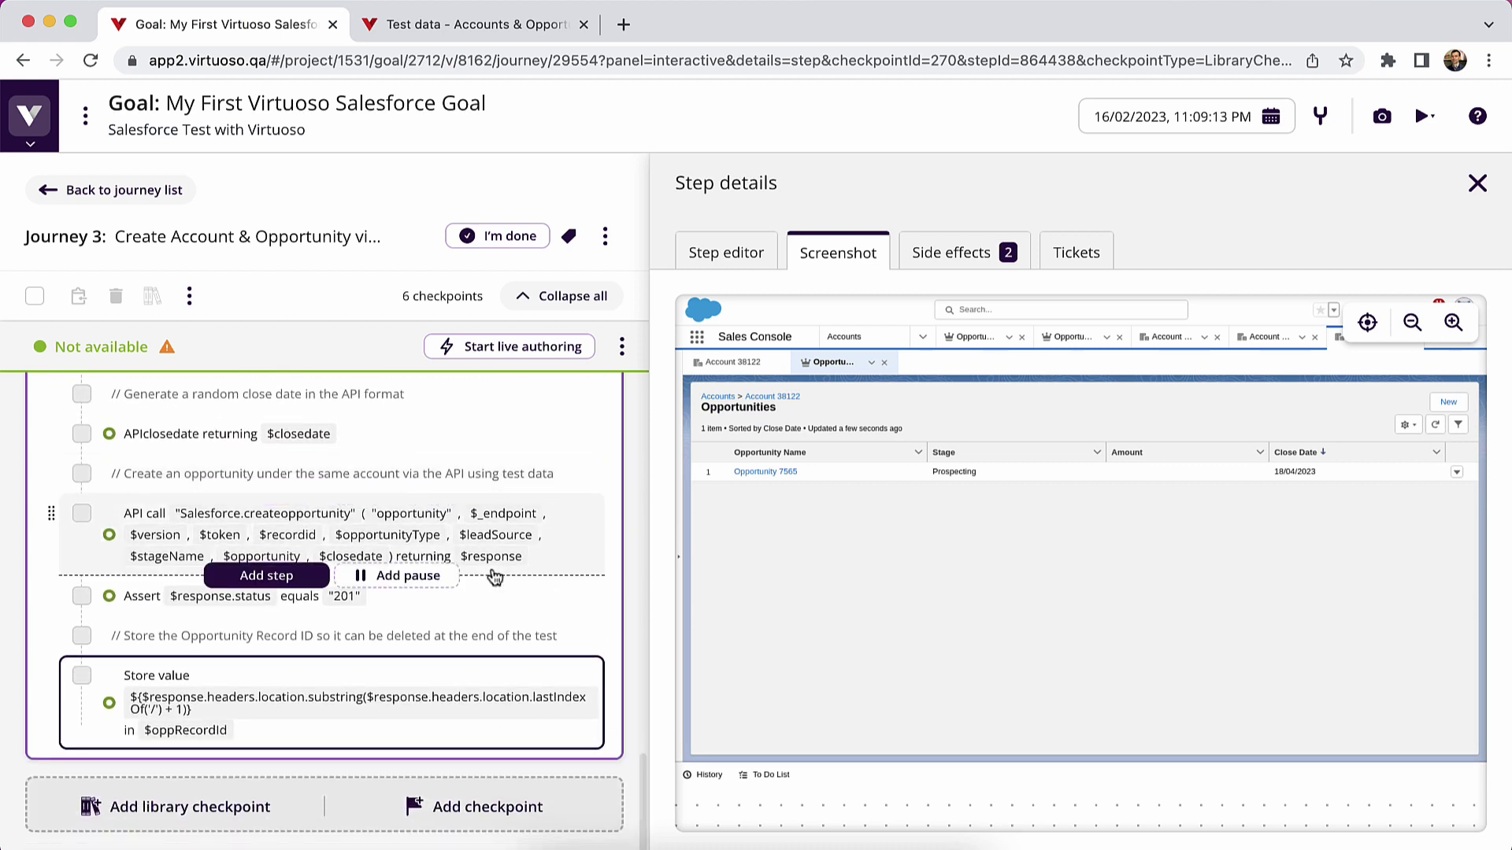
scroll(495, 578, up, 8)
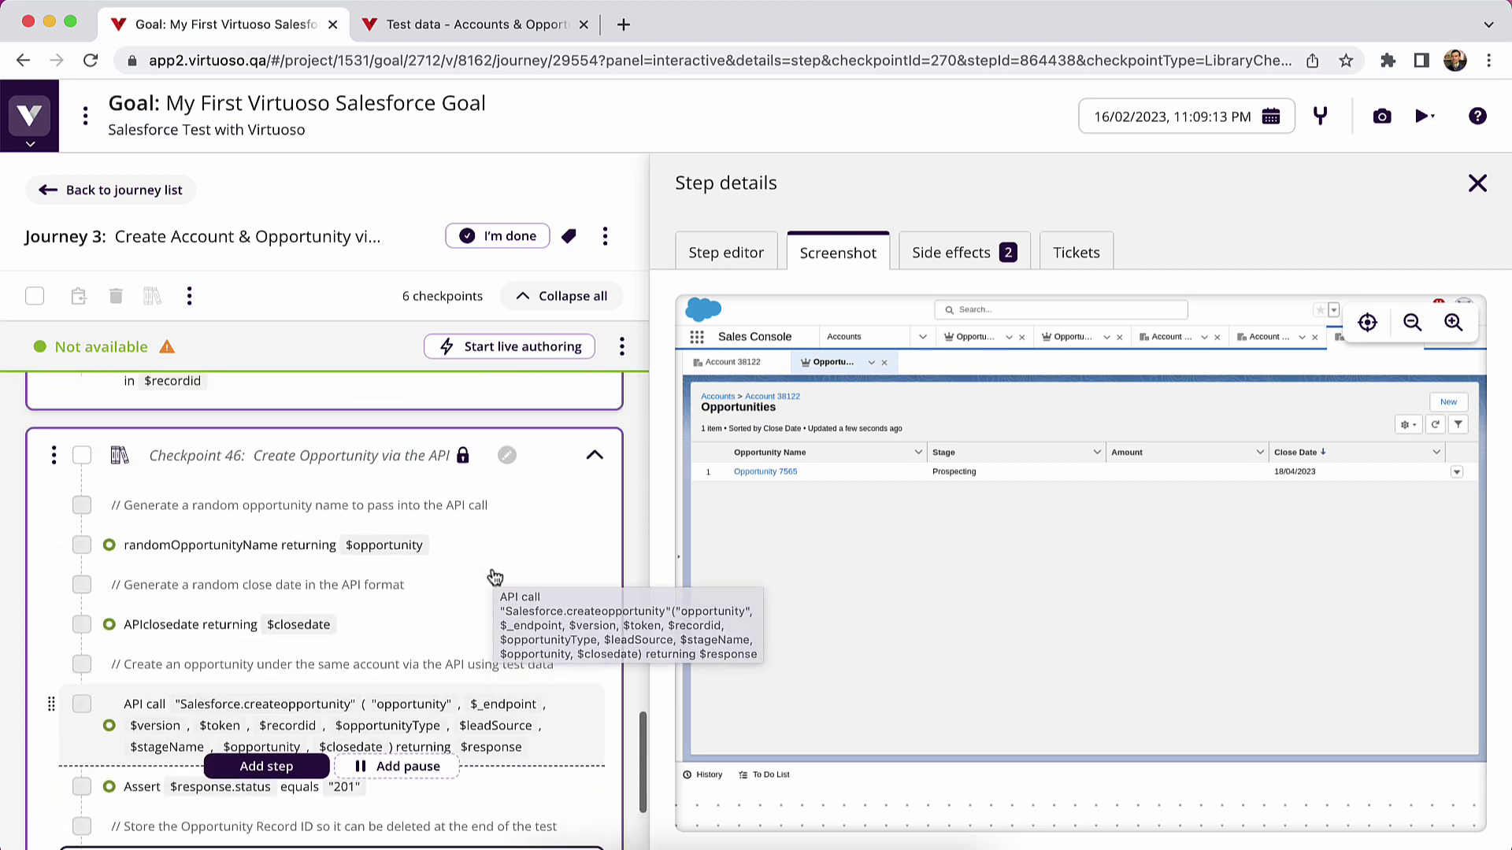
scroll(494, 577, down, 8)
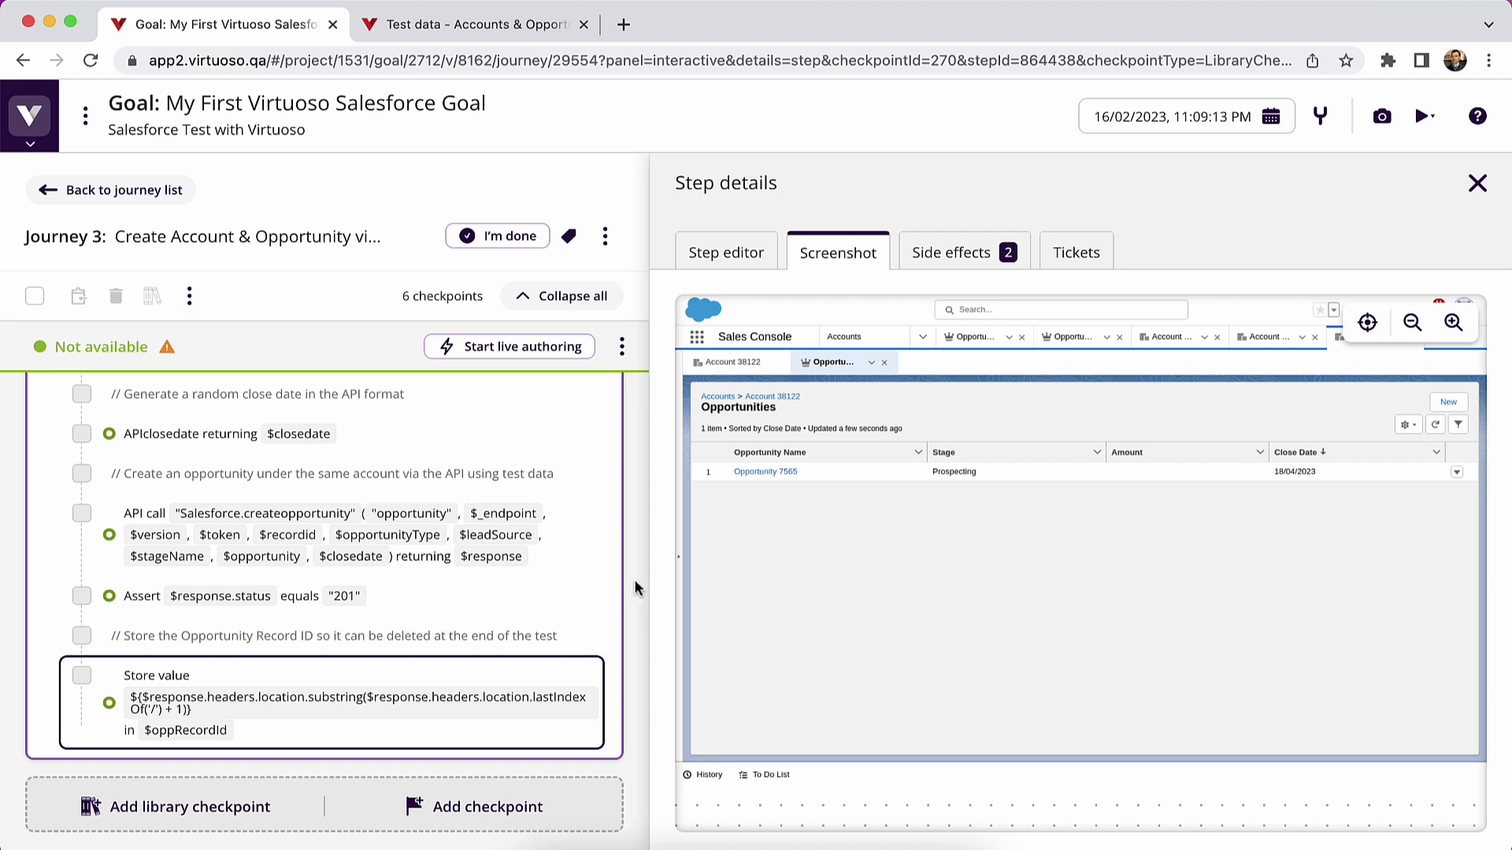
- Close the step details, expand the navigation sidebar, and scroll through Journey 3's executed checkpoints
click(1478, 183)
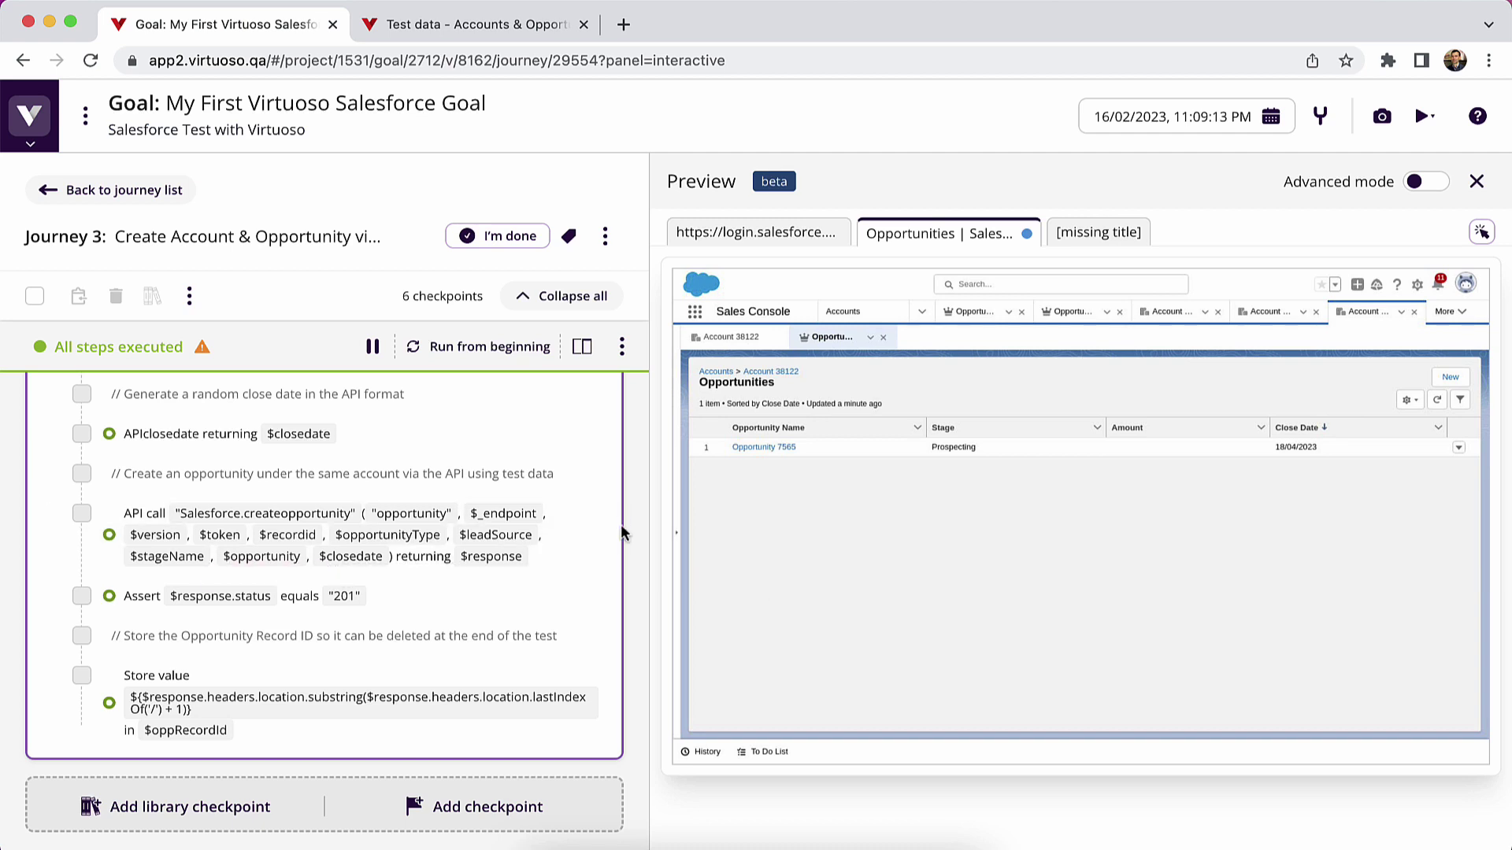
click(29, 115)
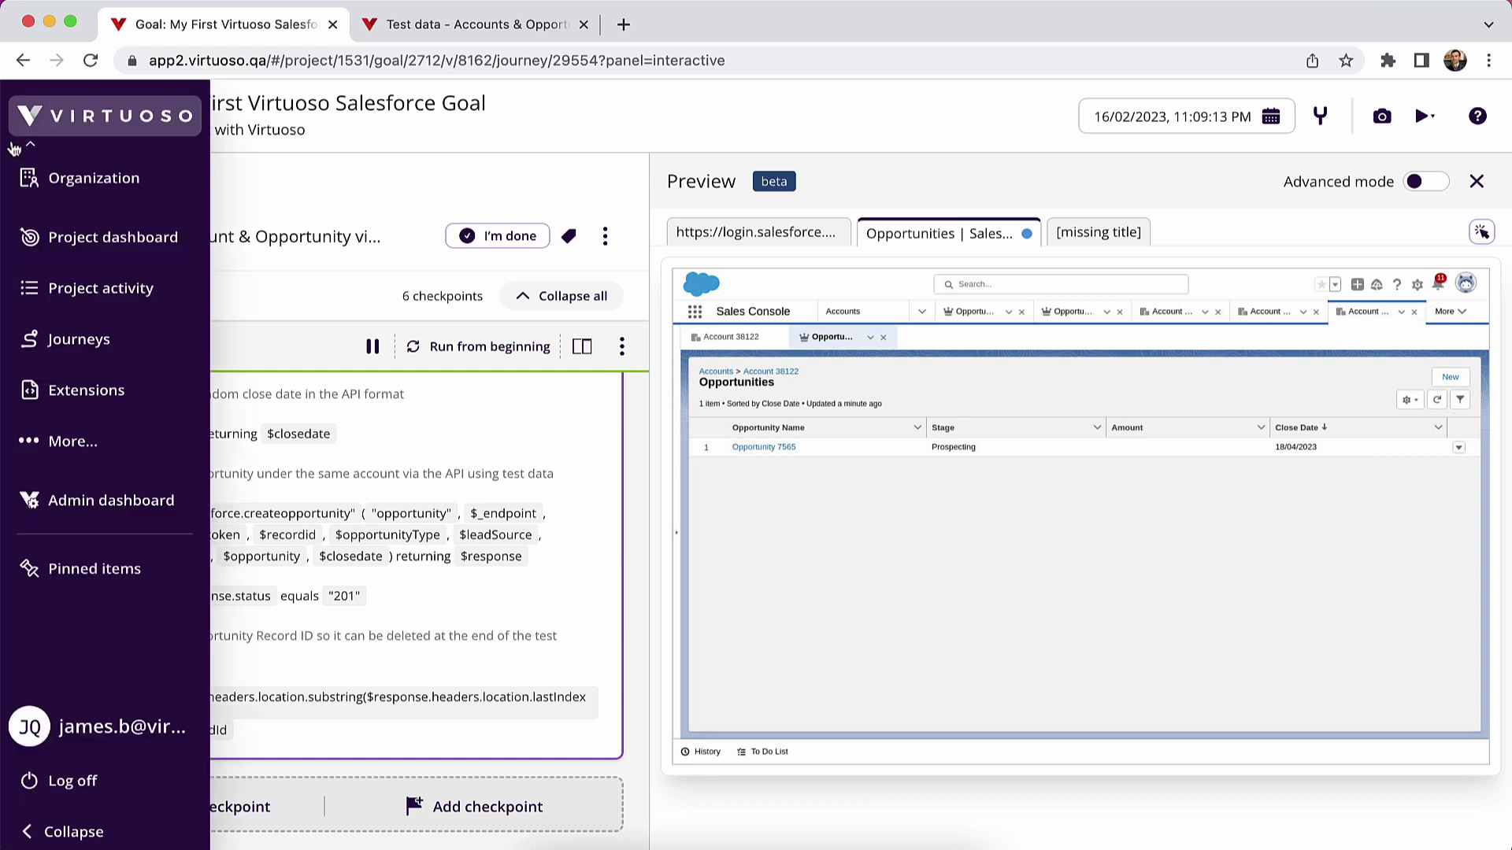
mouse_move(79, 455)
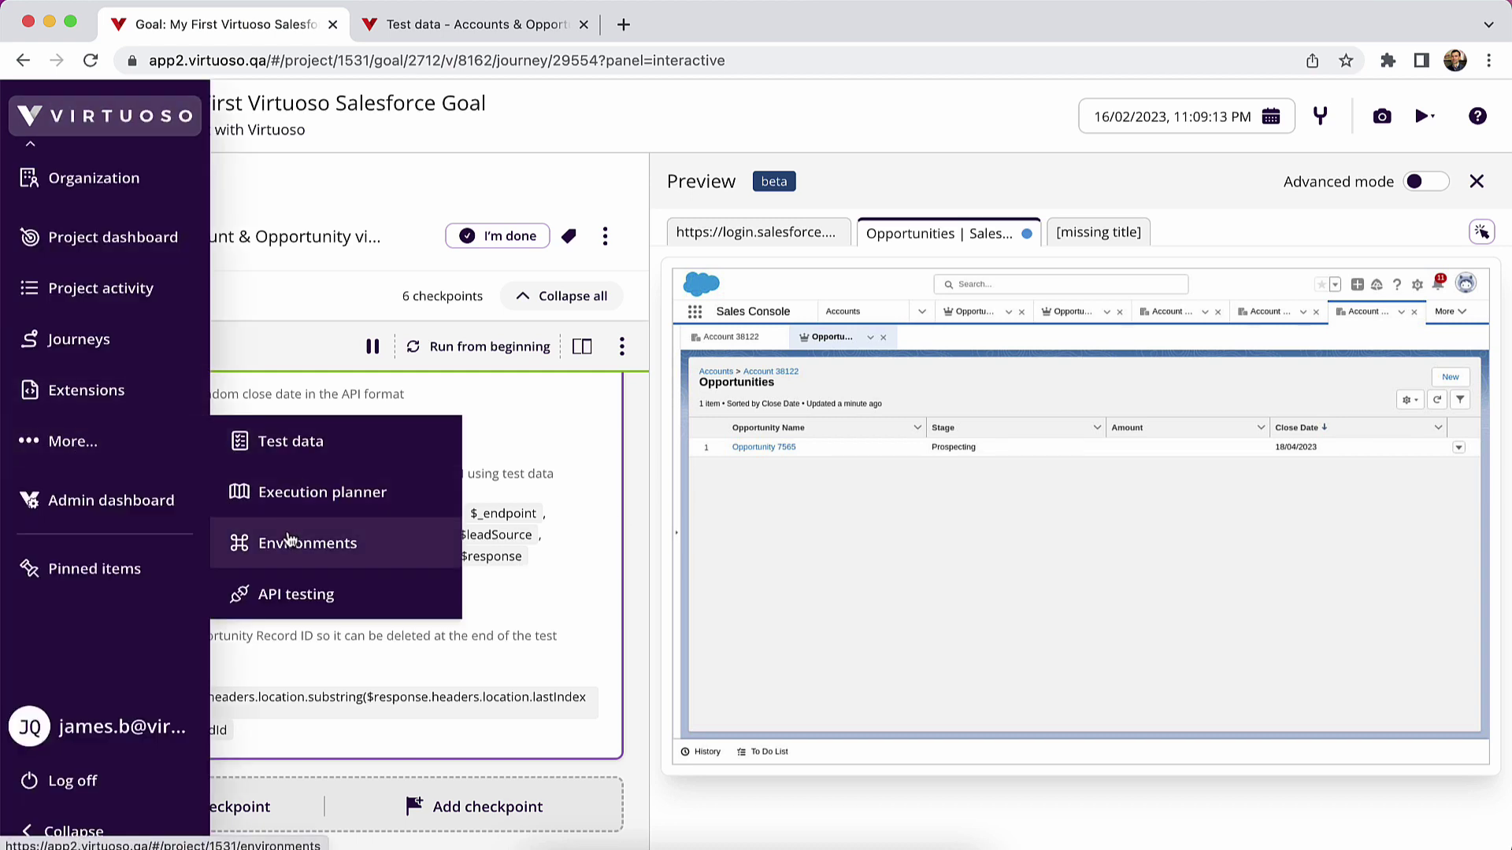
scroll(246, 447, up, 15)
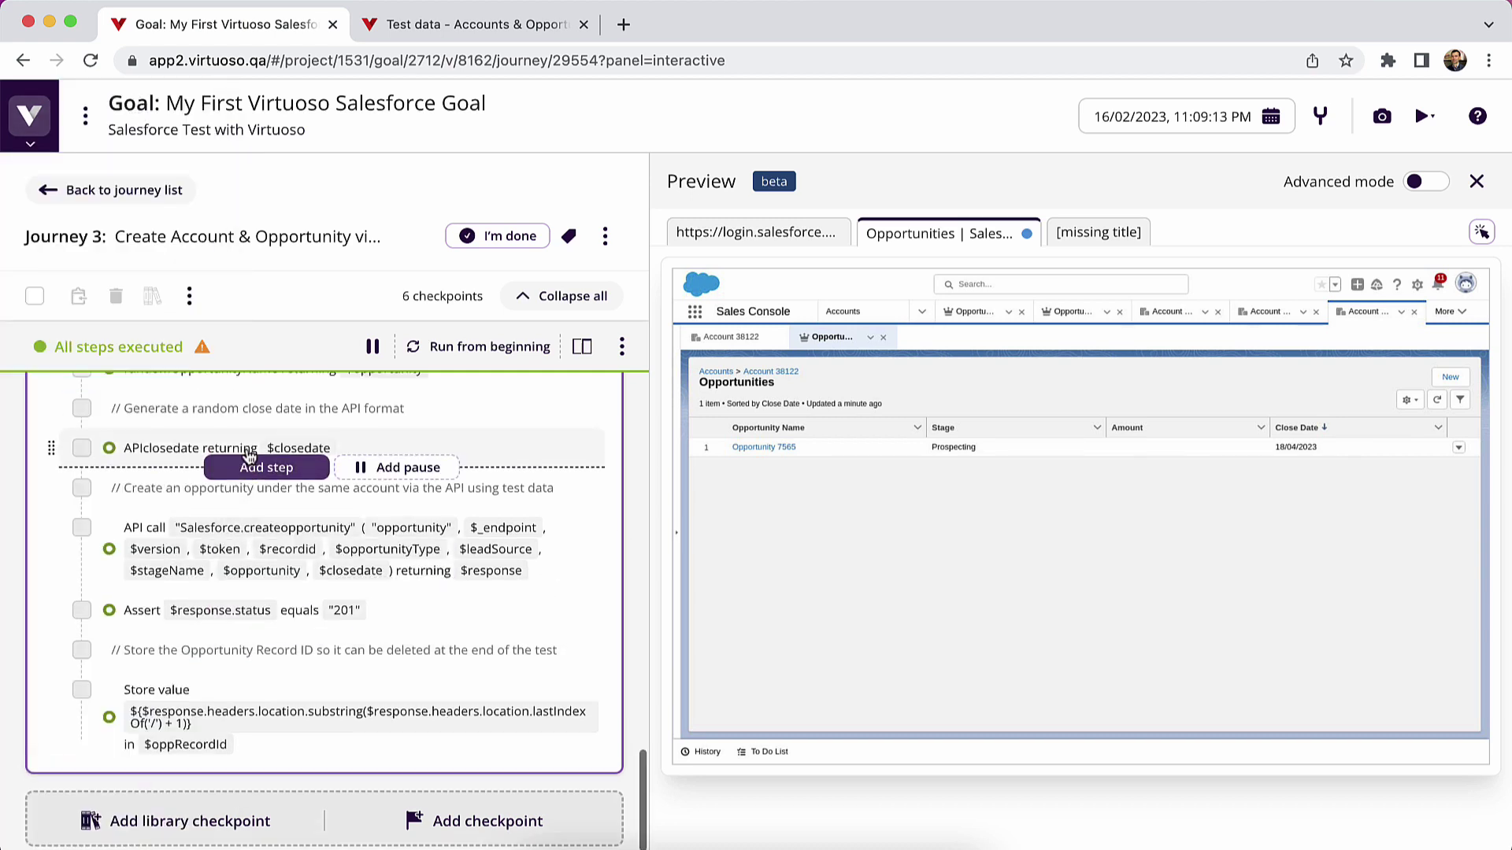
scroll(246, 449, down, 15)
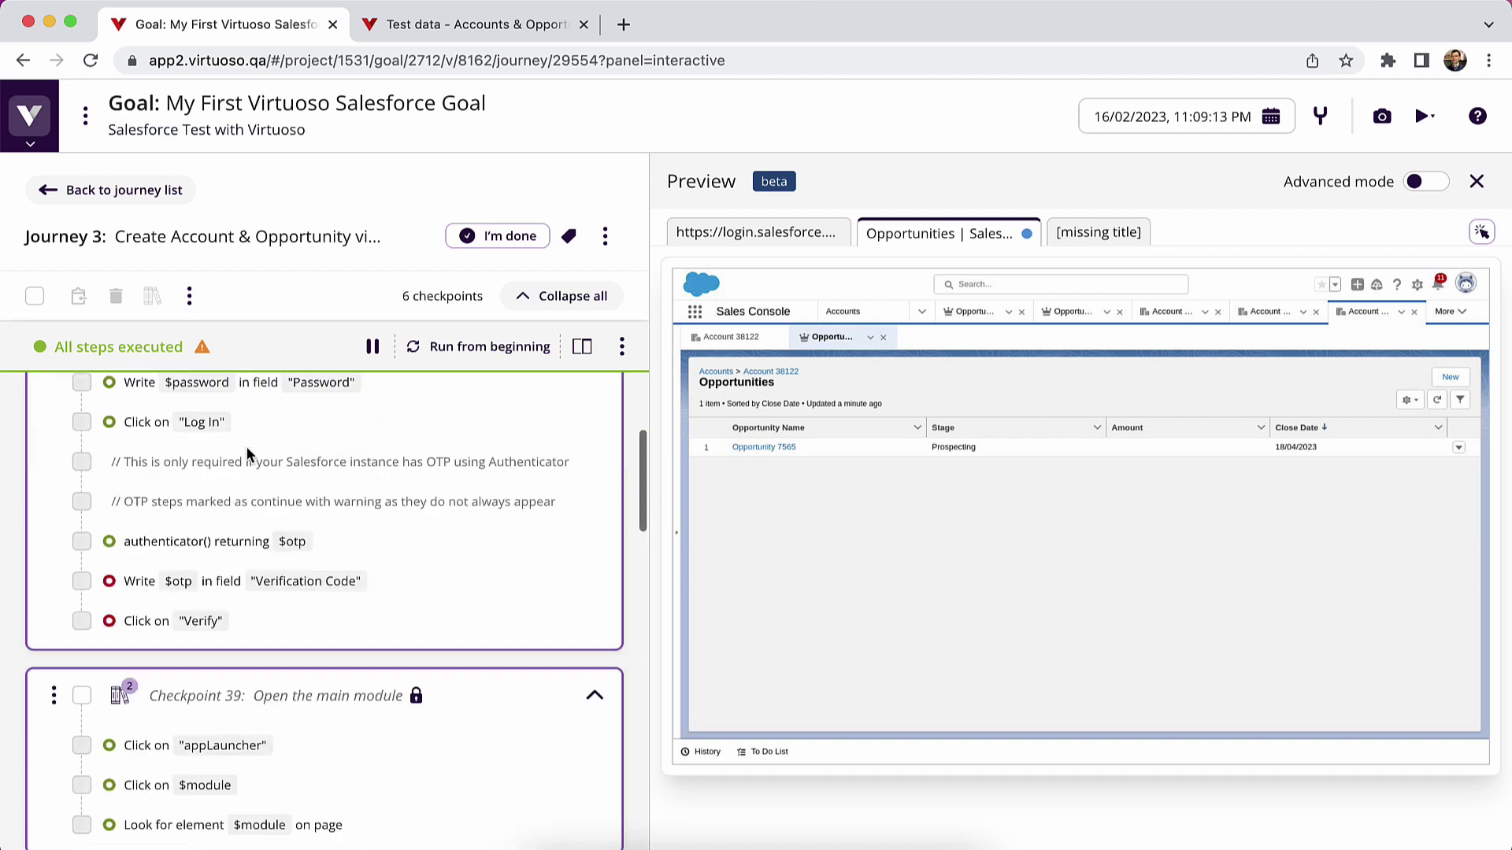
scroll(260, 480, down, 3)
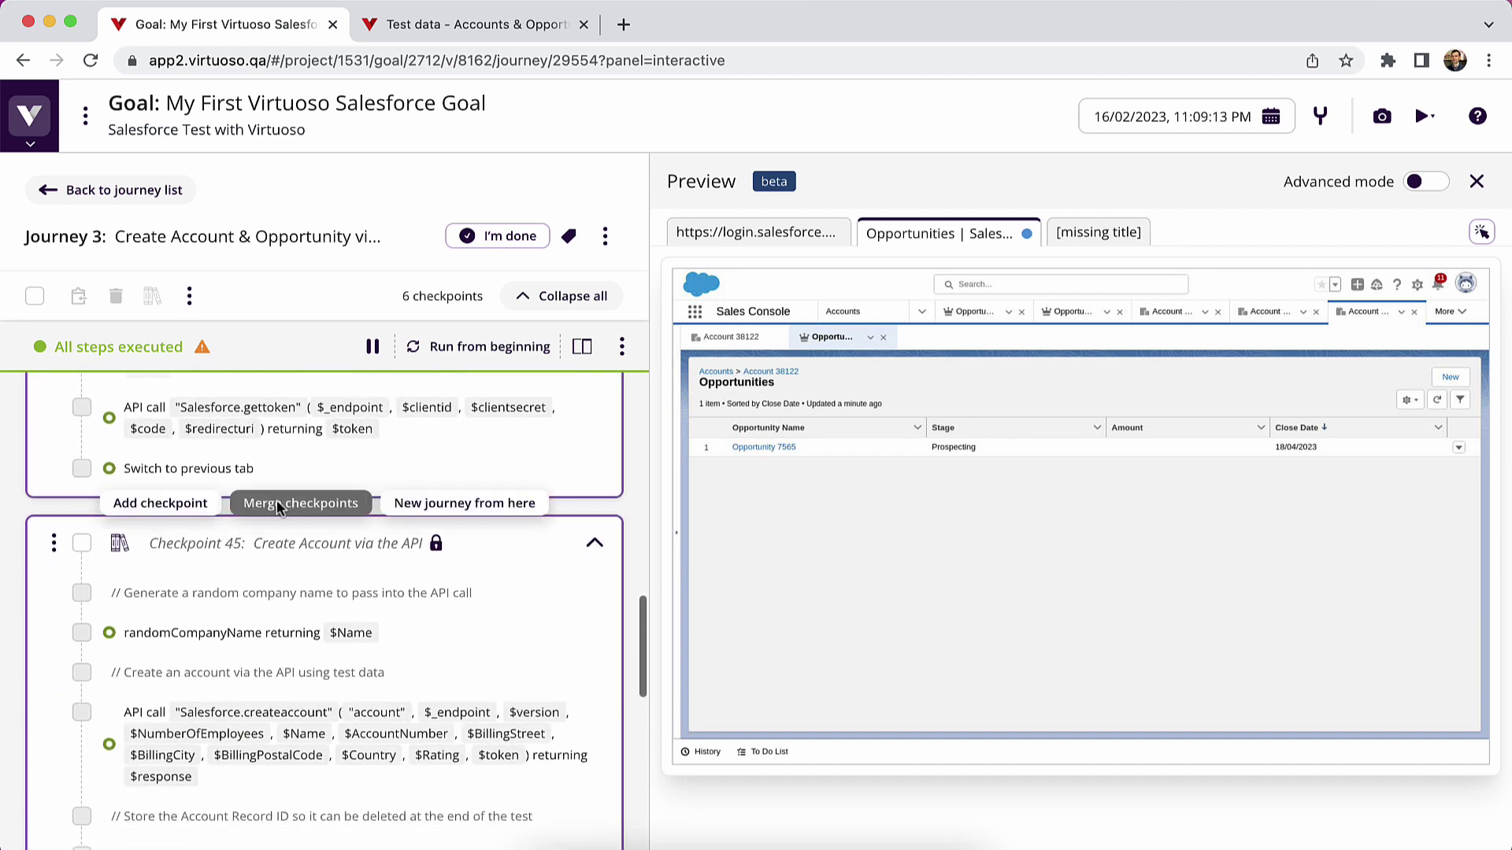